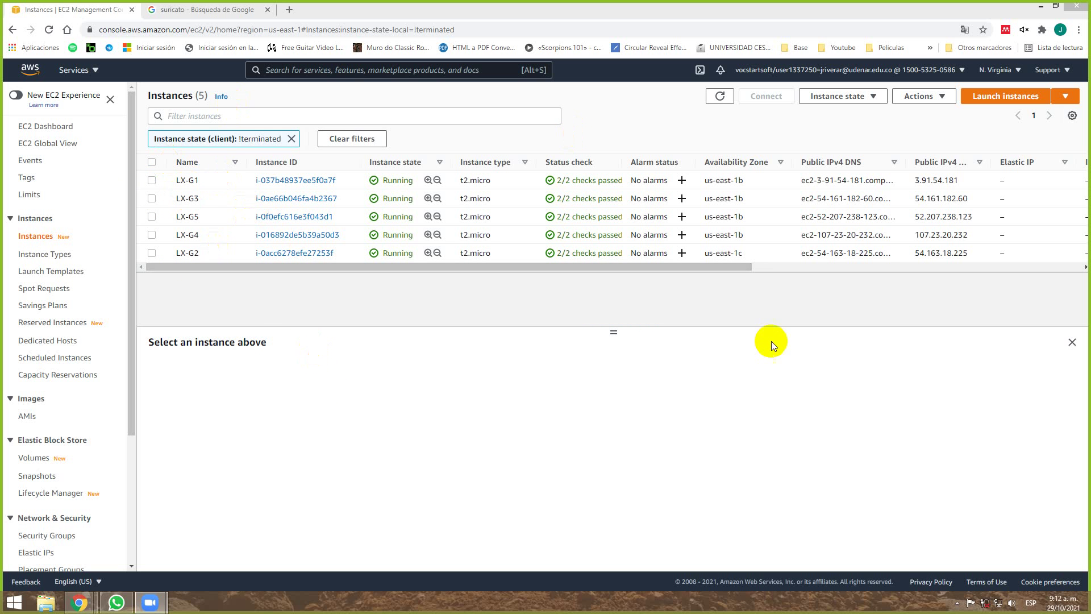
Close the extra Google search tab and restore the EC2 console window, moving it aside.
drag(312, 268, 268, 273)
middle_click(183, 5)
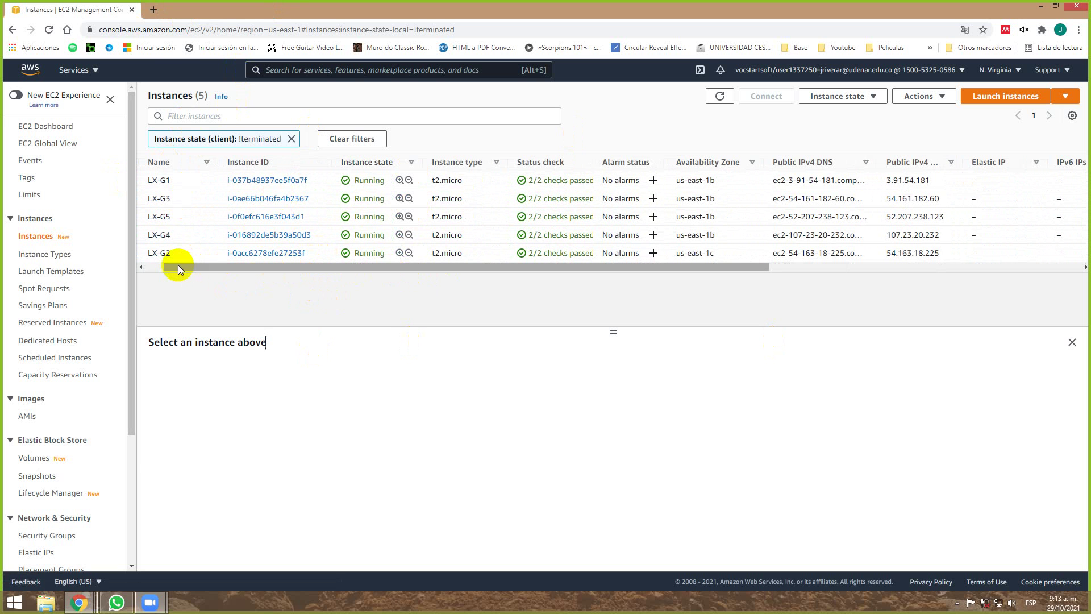
drag(74, 10, 299, 140)
Snap the two accounts' EC2 consoles to the left and right halves and hide both side navigations.
key(super+Up)
key(super+Left)
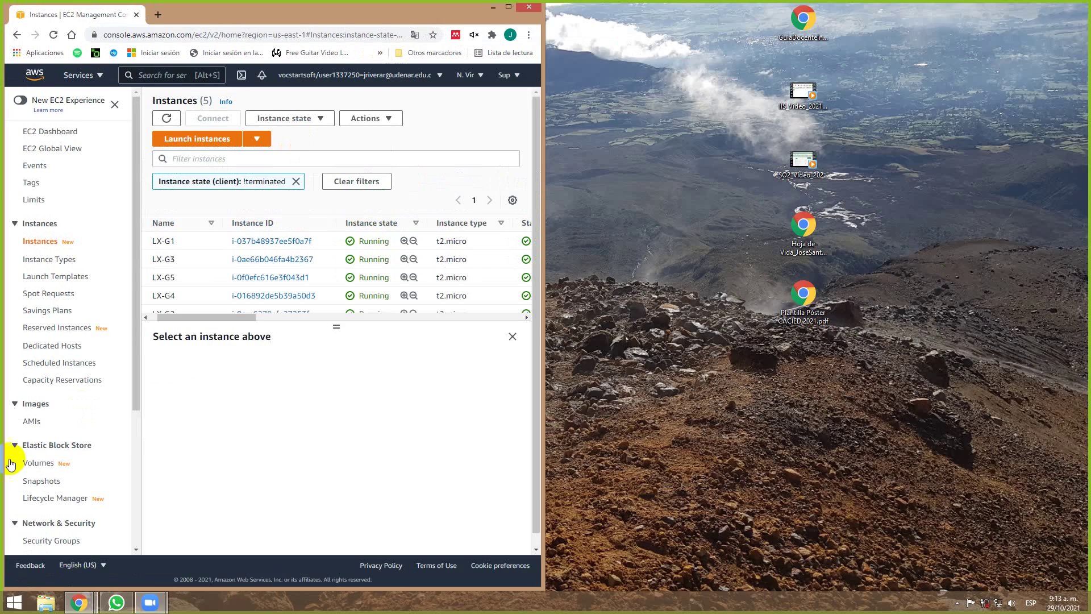
mouse_move(79, 602)
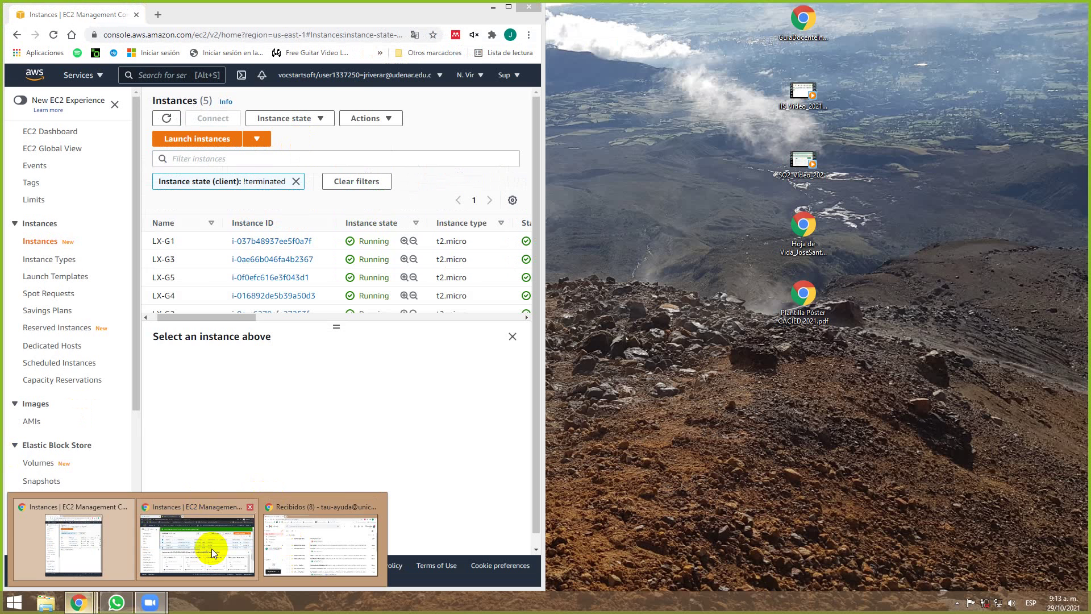
key(alt+Tab)
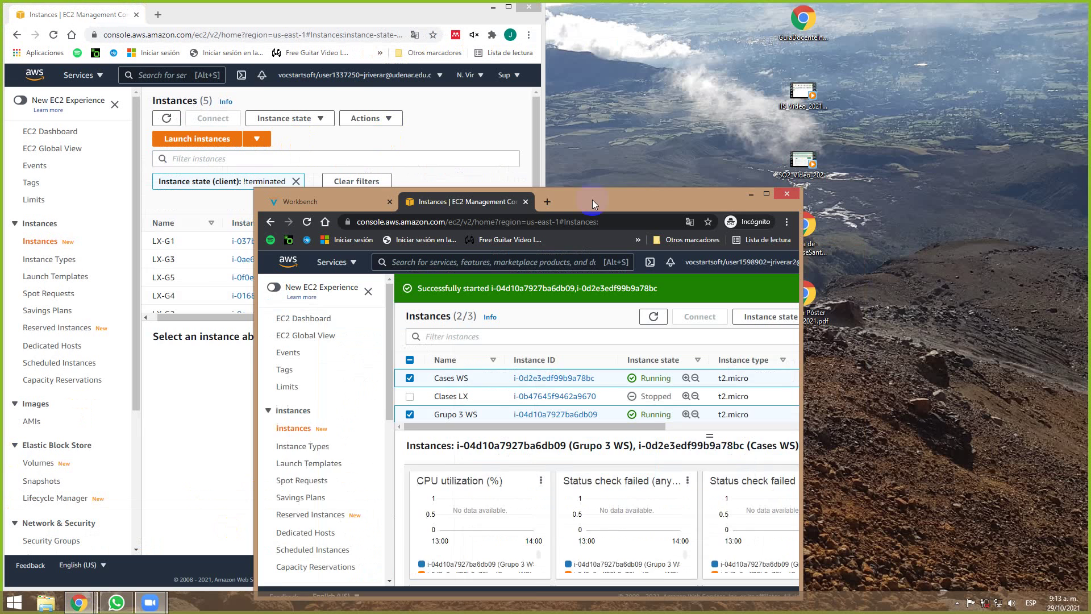
drag(590, 211, 473, 162)
key(super+Right)
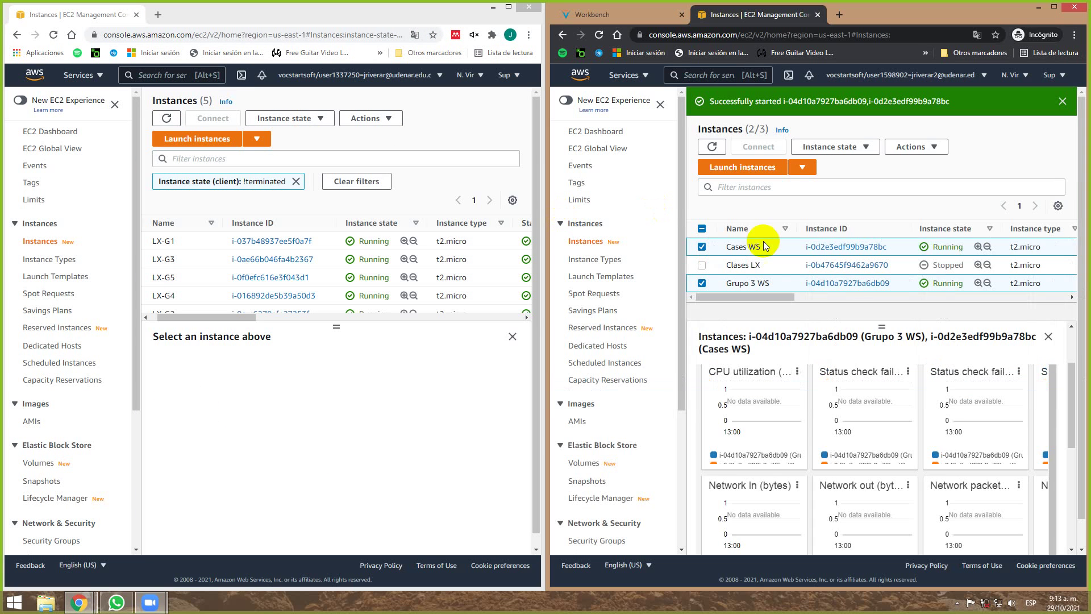
click(660, 109)
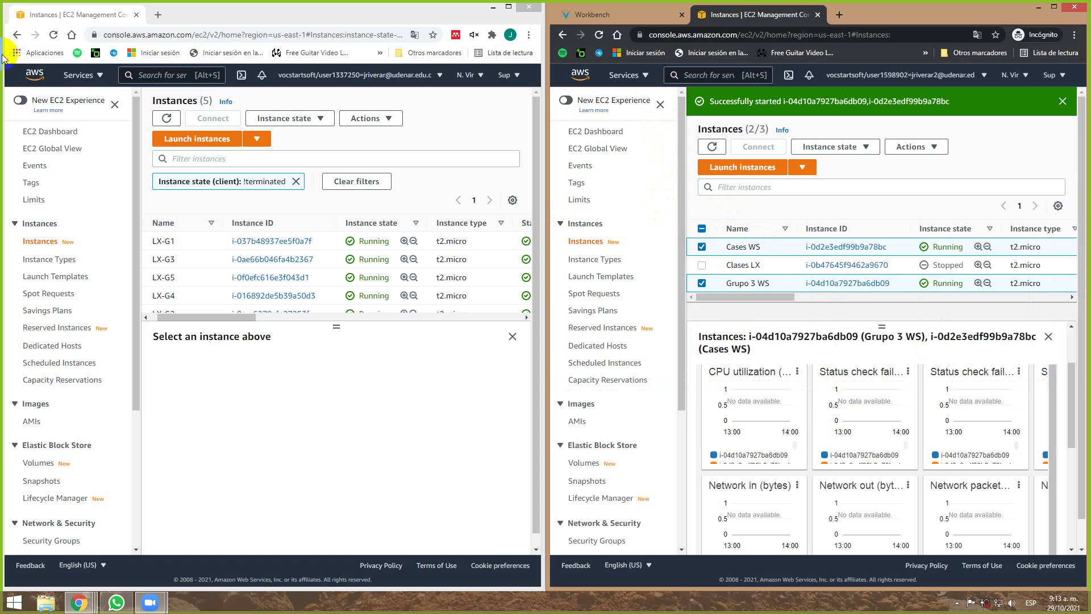
click(112, 103)
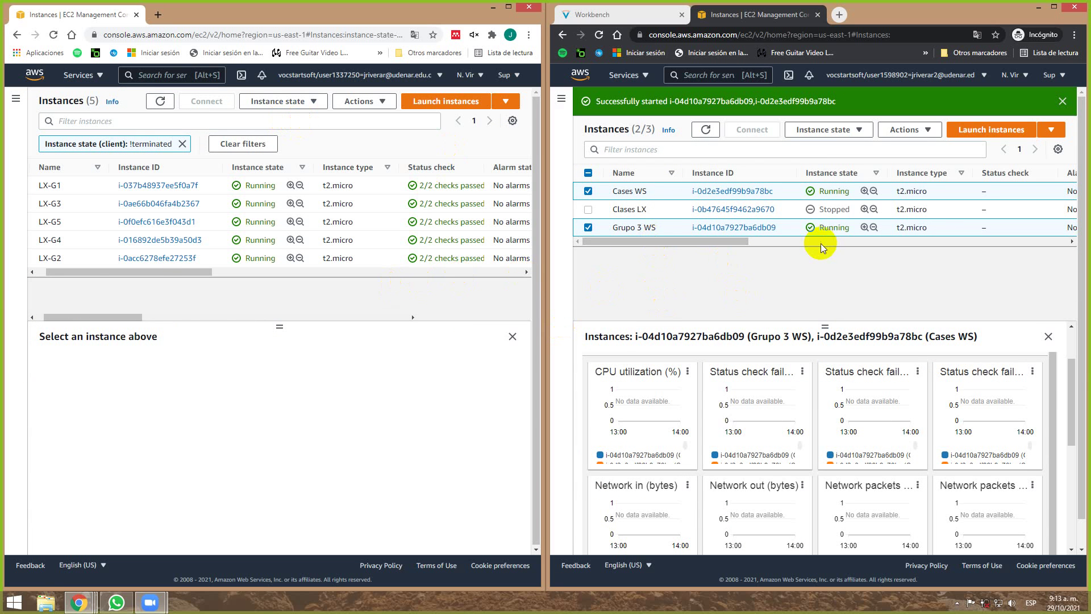
Maximize the second account's console and untick the Cases WS and Grupo 3 WS instances.
click(1032, 10)
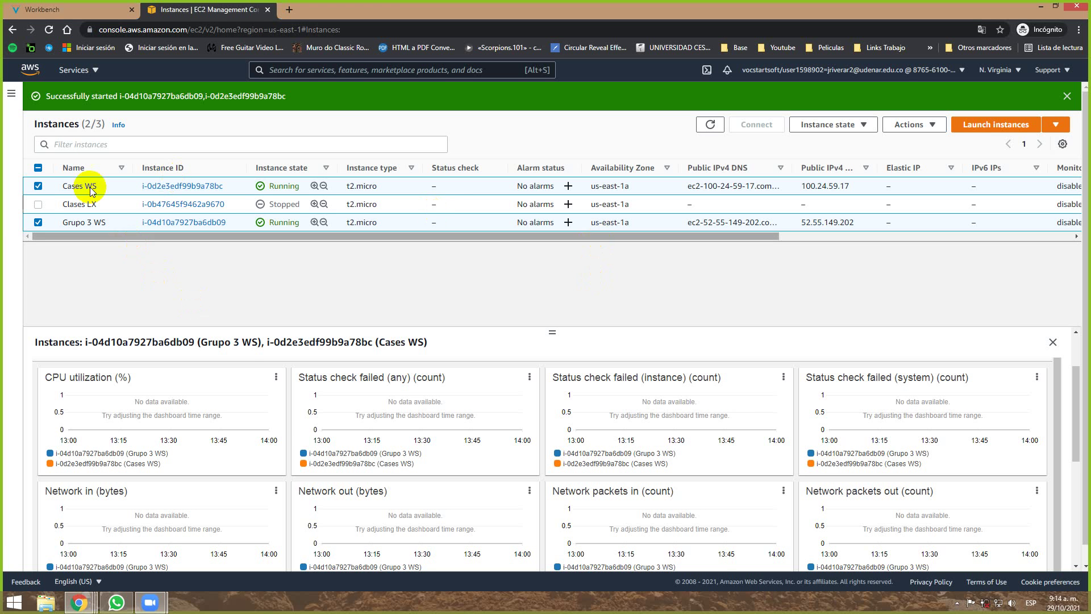
click(40, 223)
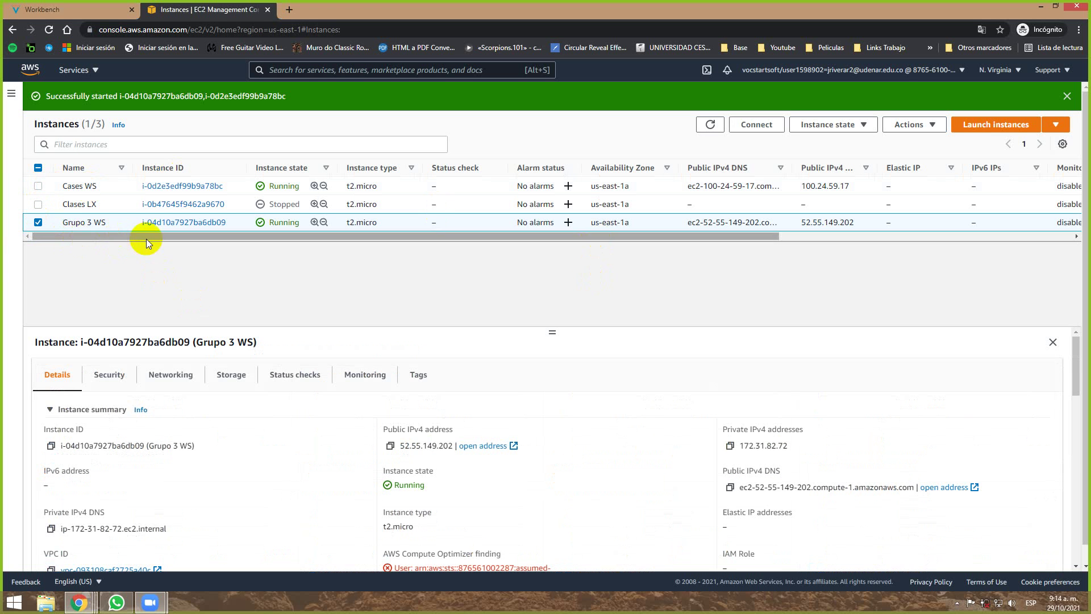
click(39, 222)
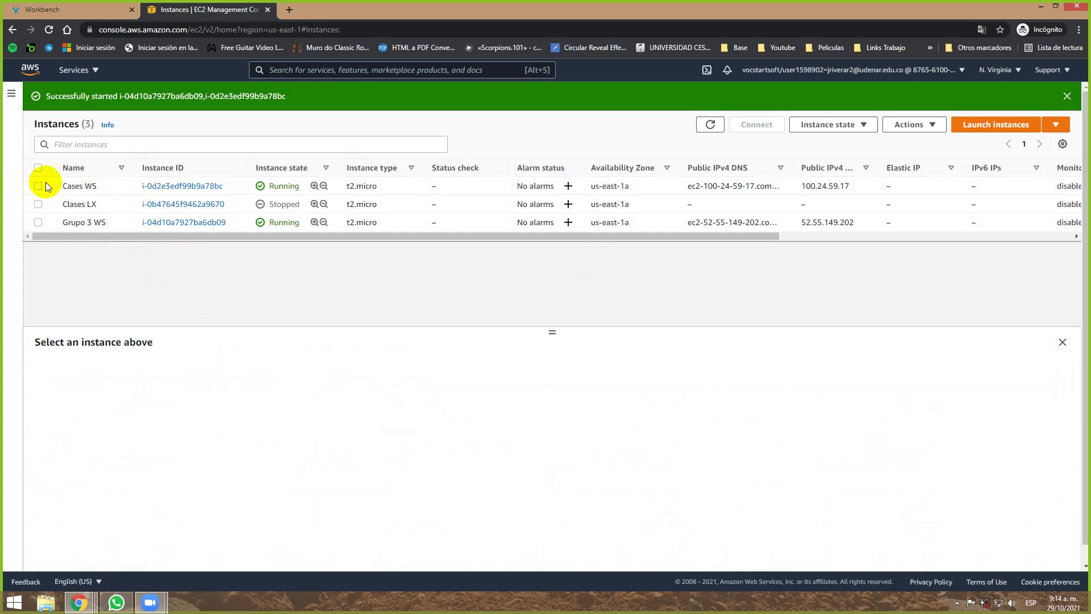
Download Cases WS.rdp from the Connect page's RDP client tab and close the downloads bar.
click(754, 121)
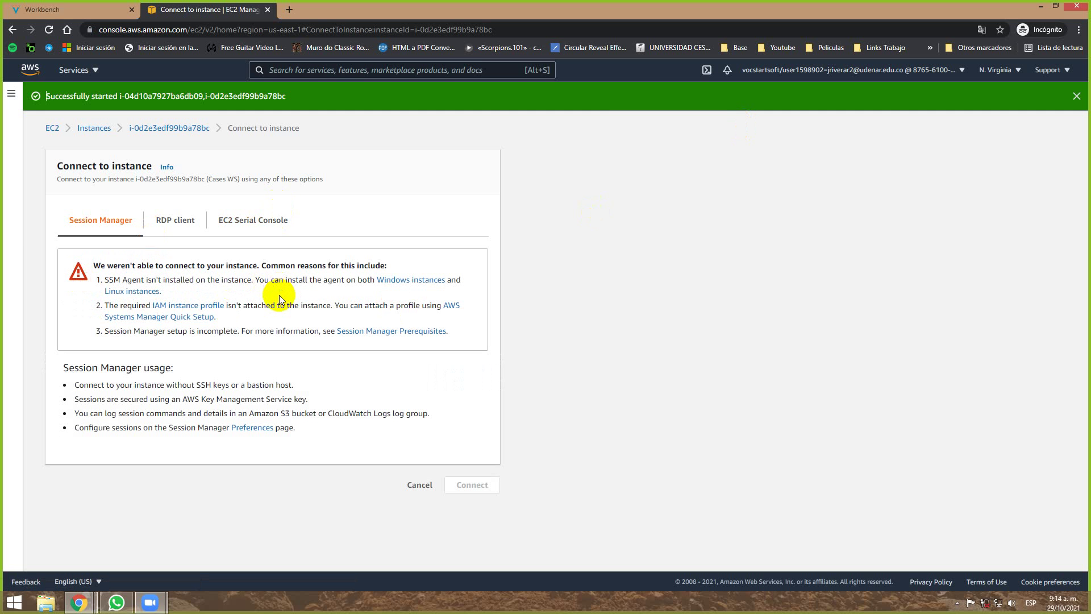
click(180, 222)
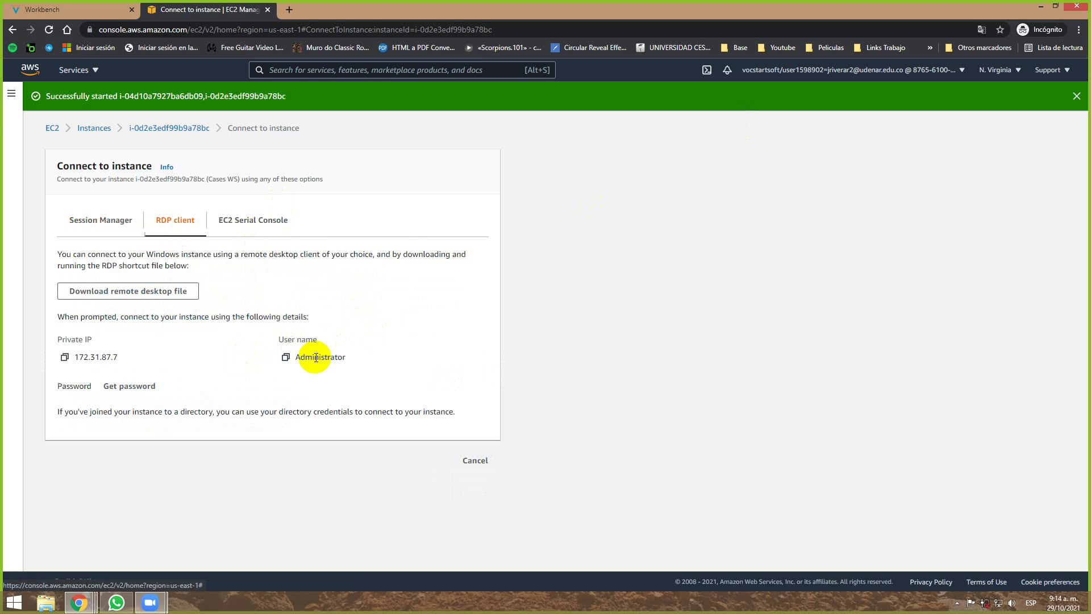
click(167, 292)
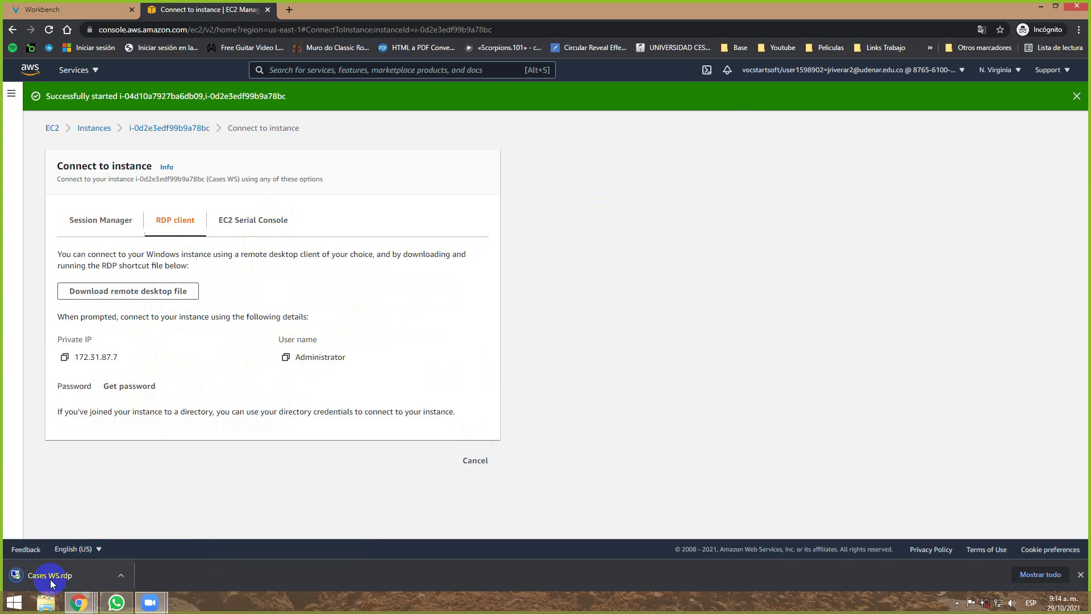
click(53, 576)
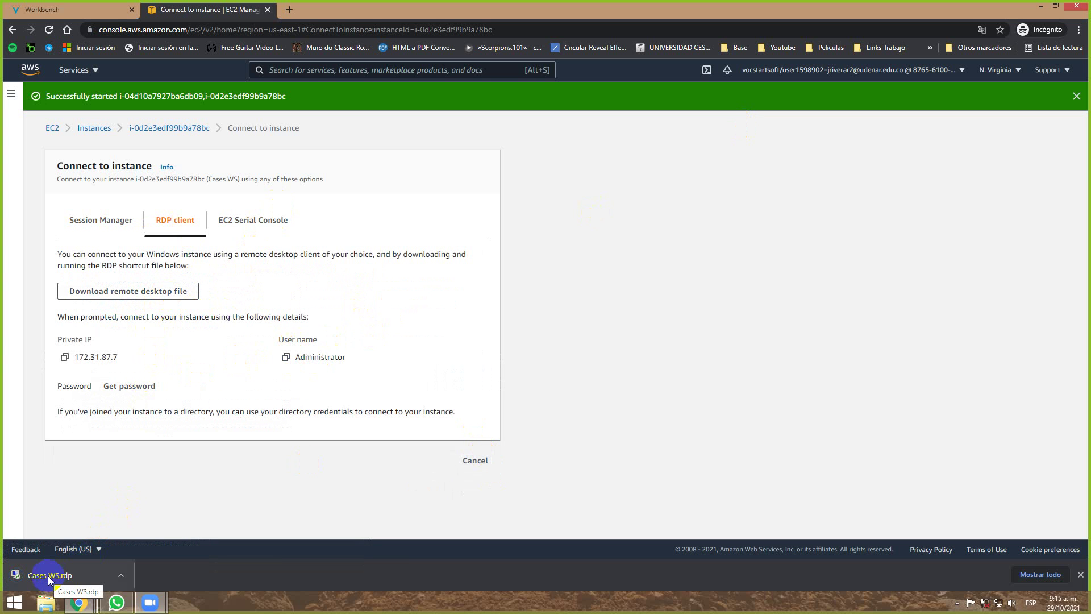
drag(50, 579, 114, 575)
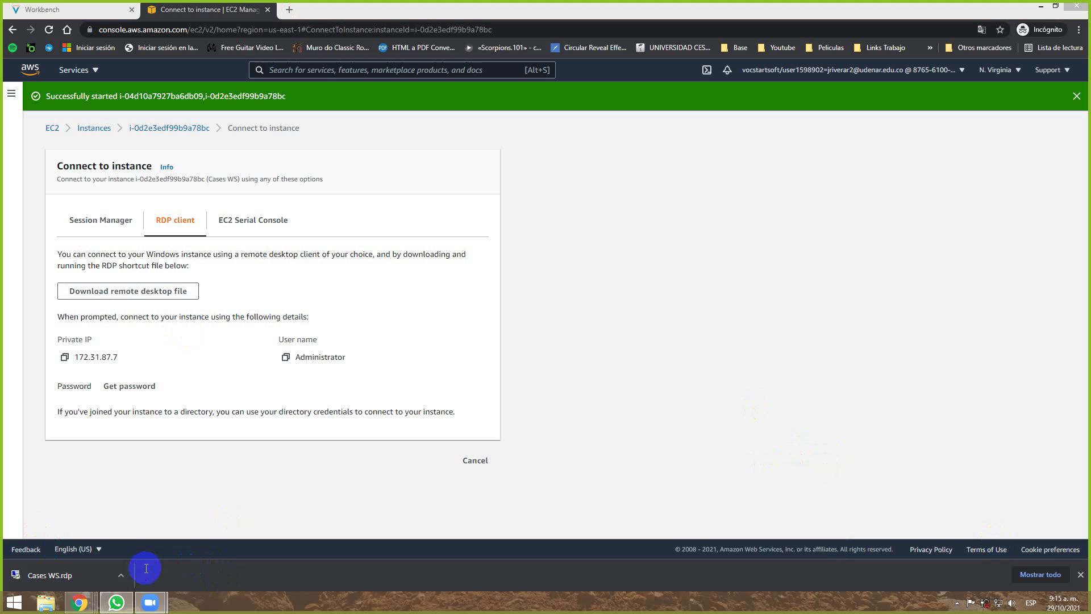
click(1081, 575)
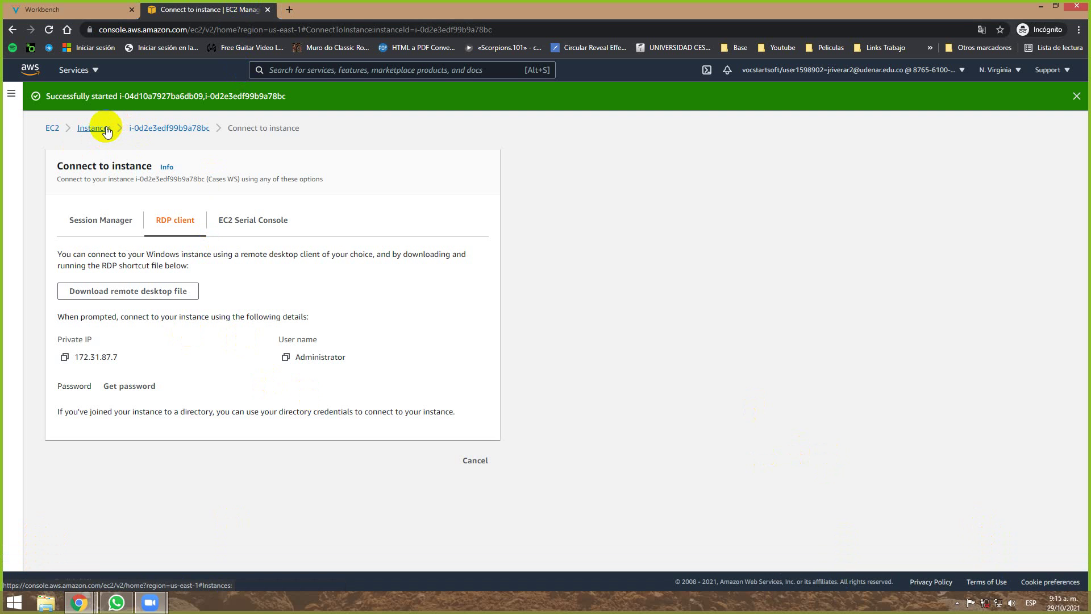
View Cases WS details, return to Instances, and select its public IP 100.24.59.17 and row.
click(153, 130)
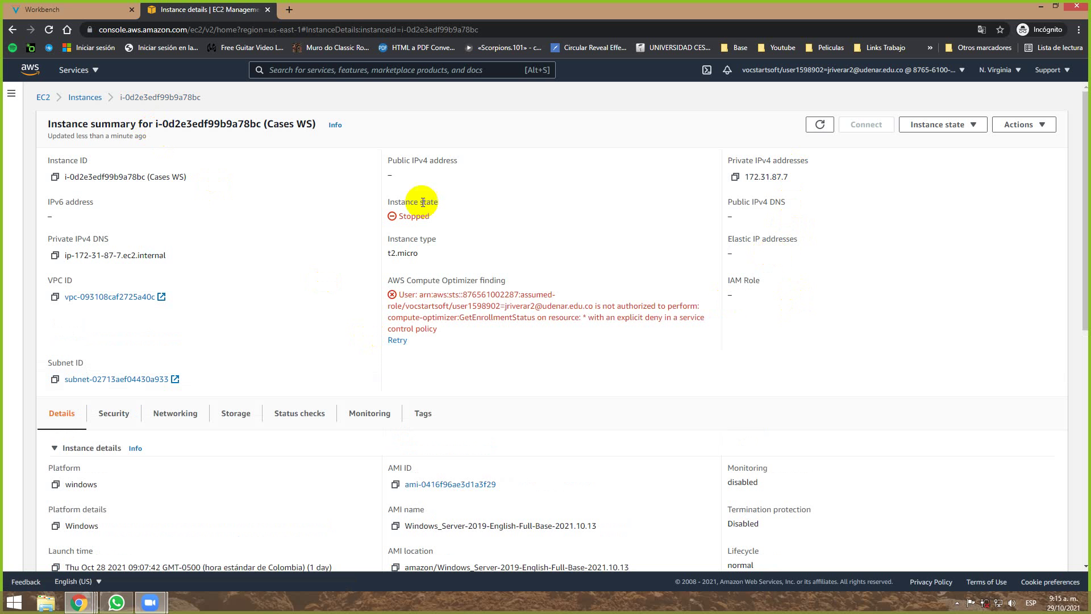
click(89, 98)
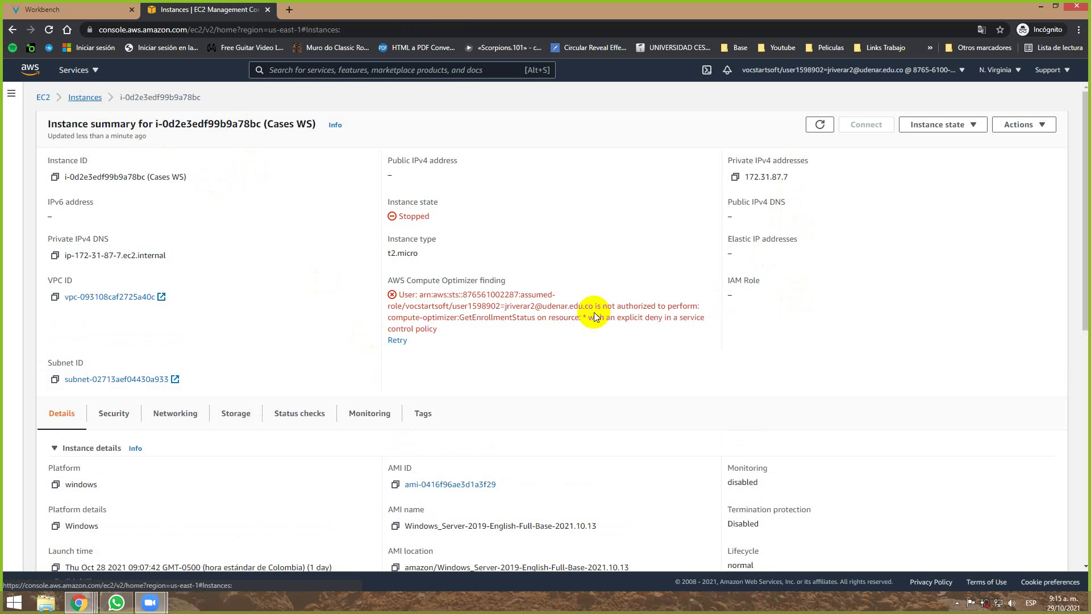
drag(709, 207, 974, 217)
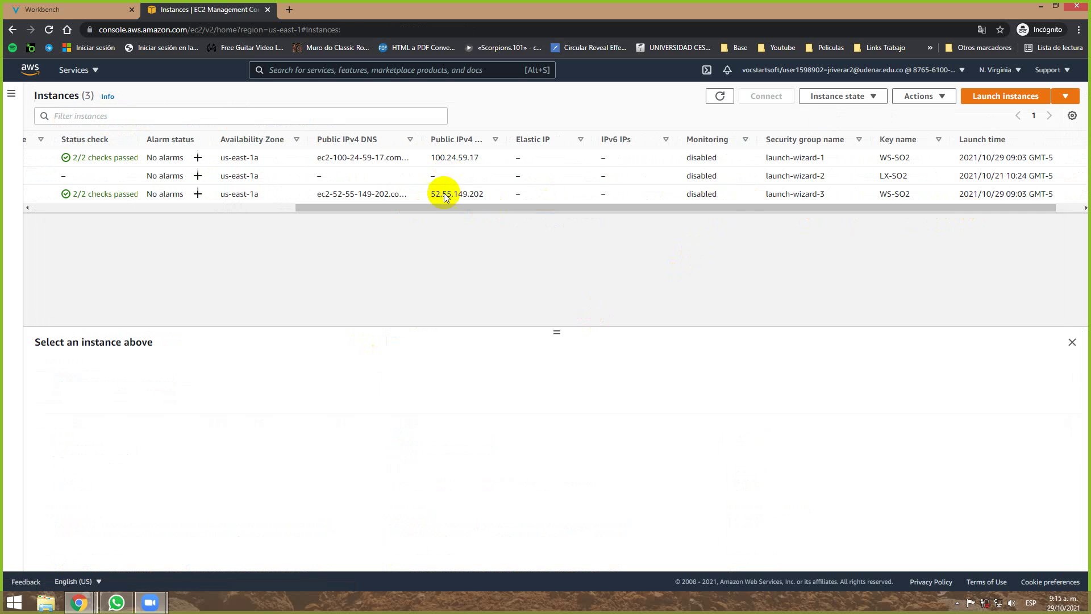
drag(417, 208, 140, 208)
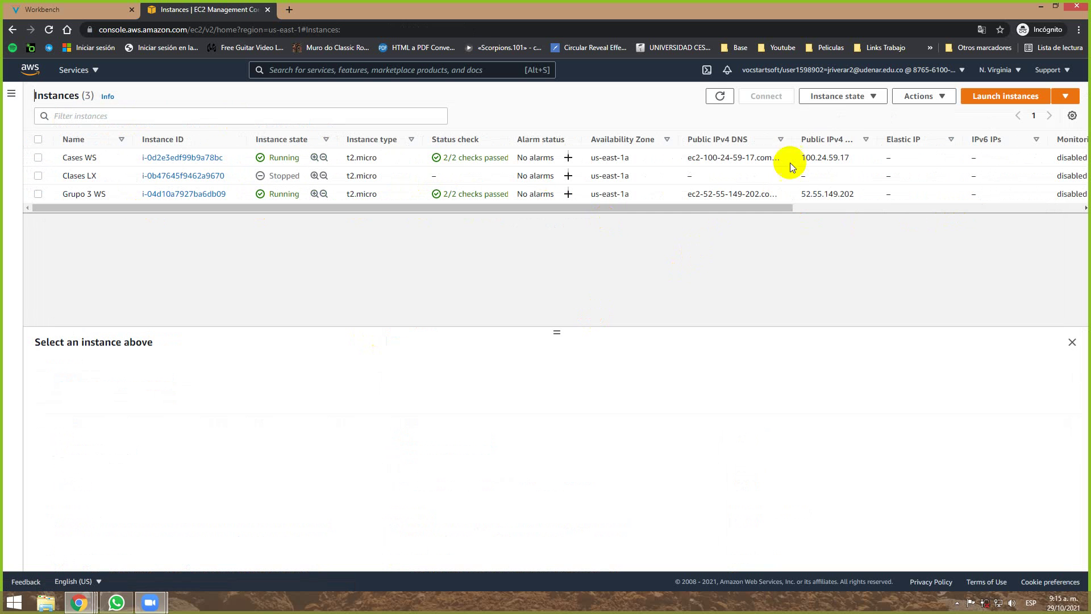
drag(850, 158, 802, 157)
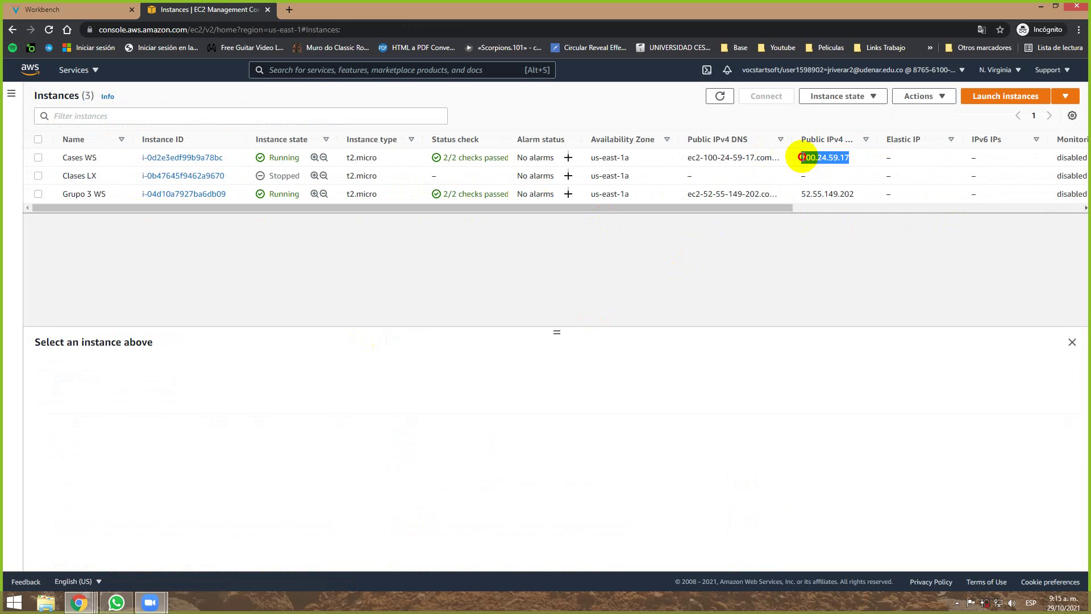
click(875, 160)
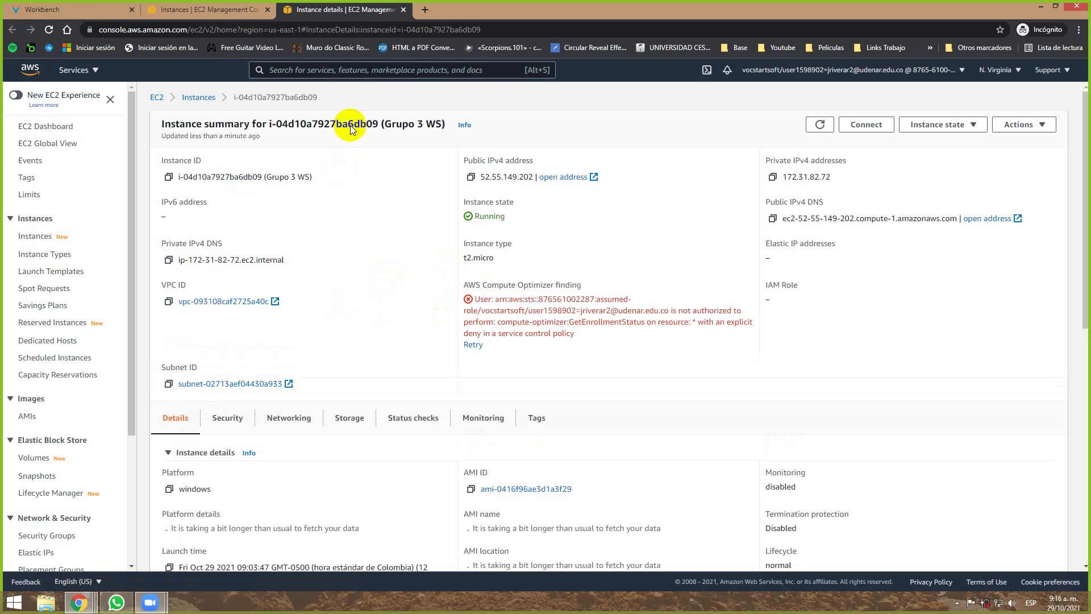
Download Grupo 3 WS (1).rdp from the RDP client tab and close the connection page.
click(866, 125)
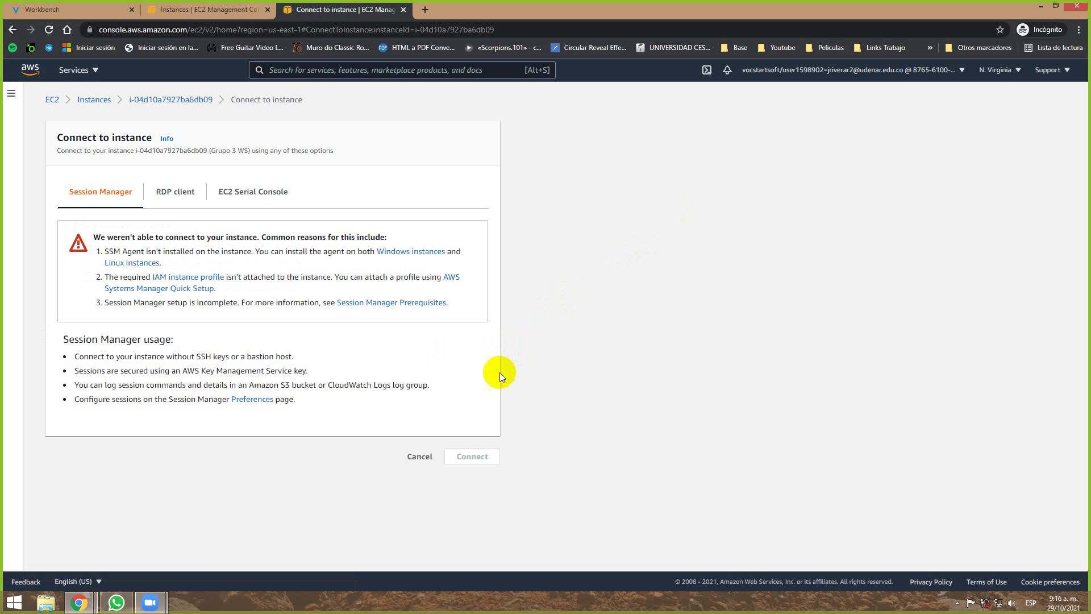
click(162, 197)
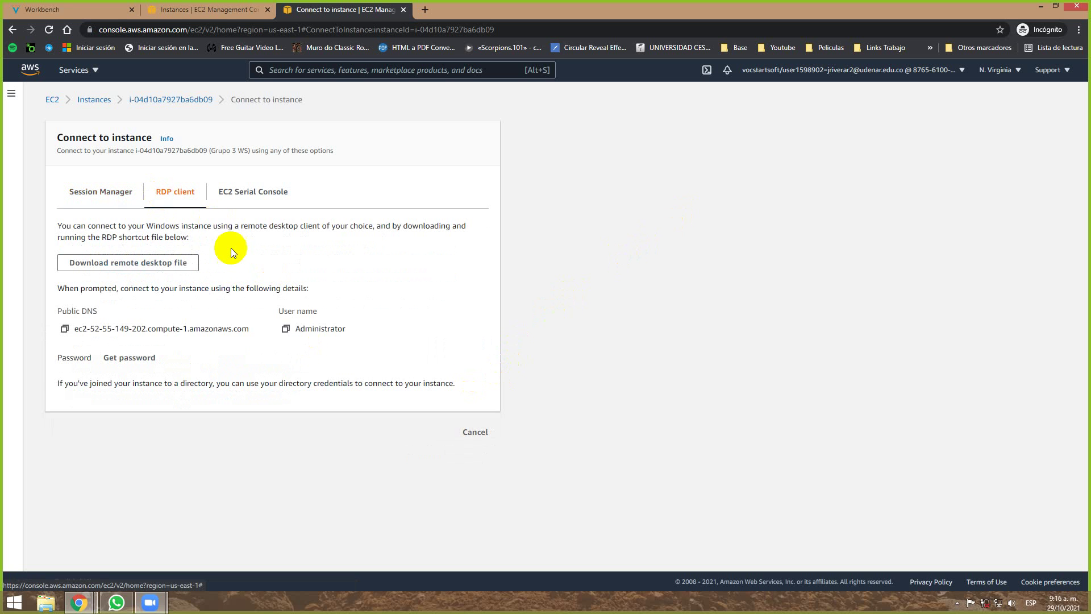
click(165, 266)
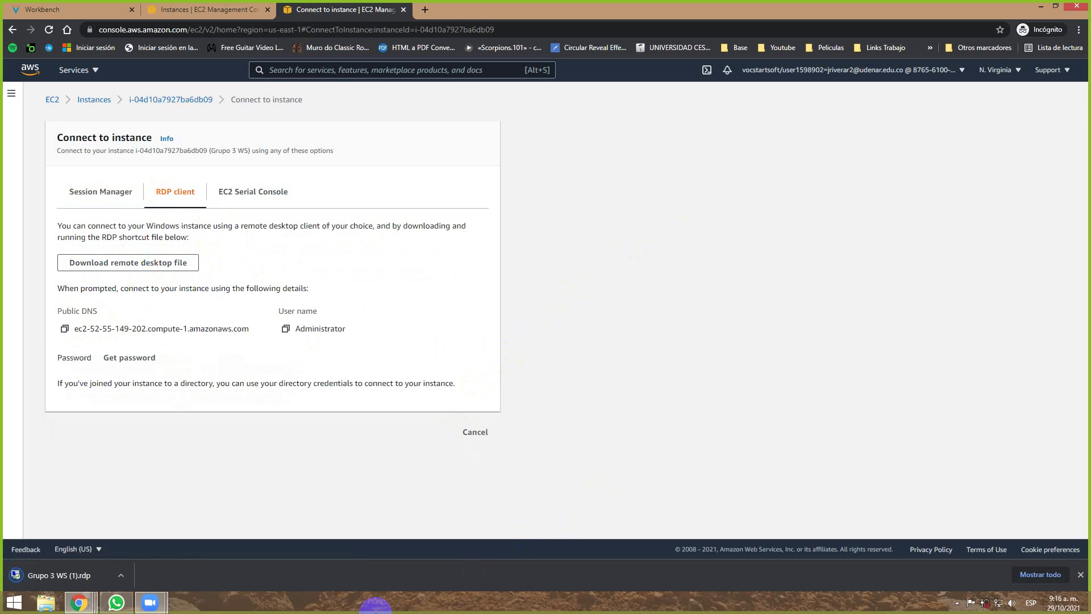
click(74, 571)
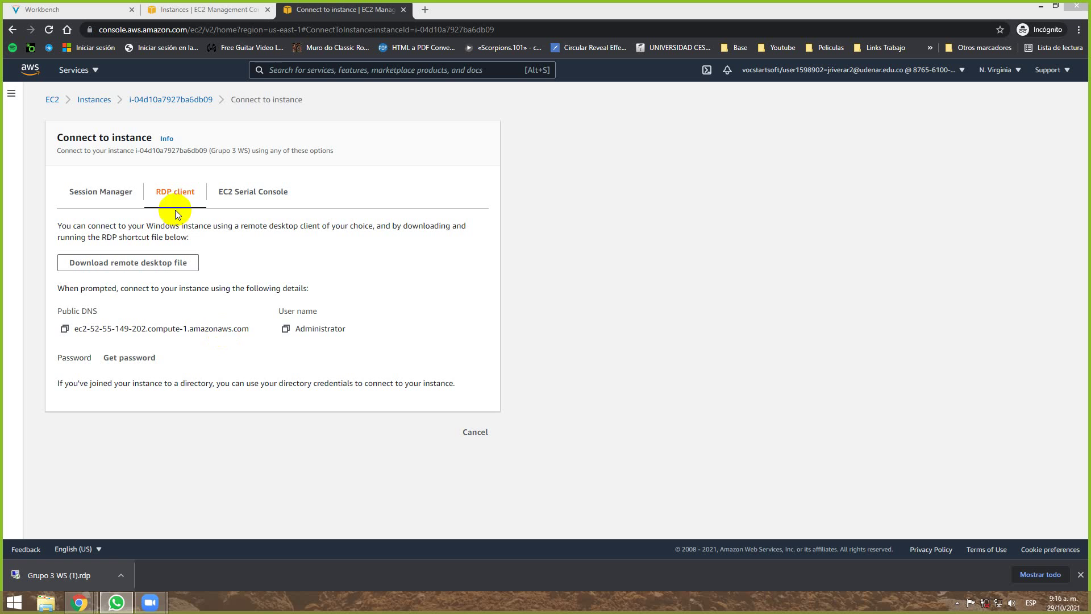
click(321, 10)
key(ctrl+w)
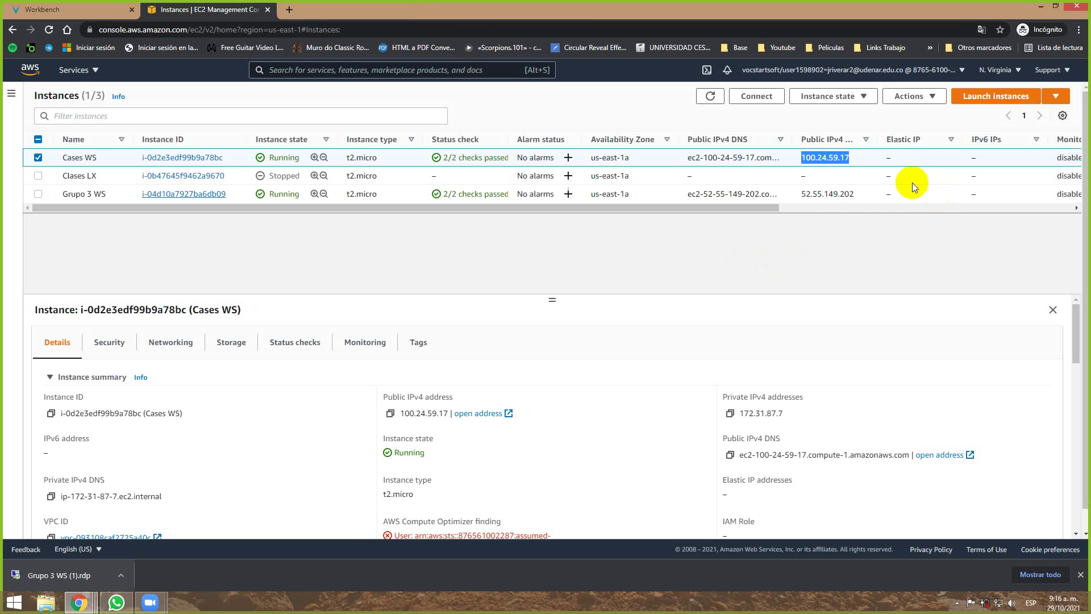
Select Grupo 3 WS's public IP 52.55.149.202, clear the selection, and close the downloads bar.
drag(857, 192, 793, 193)
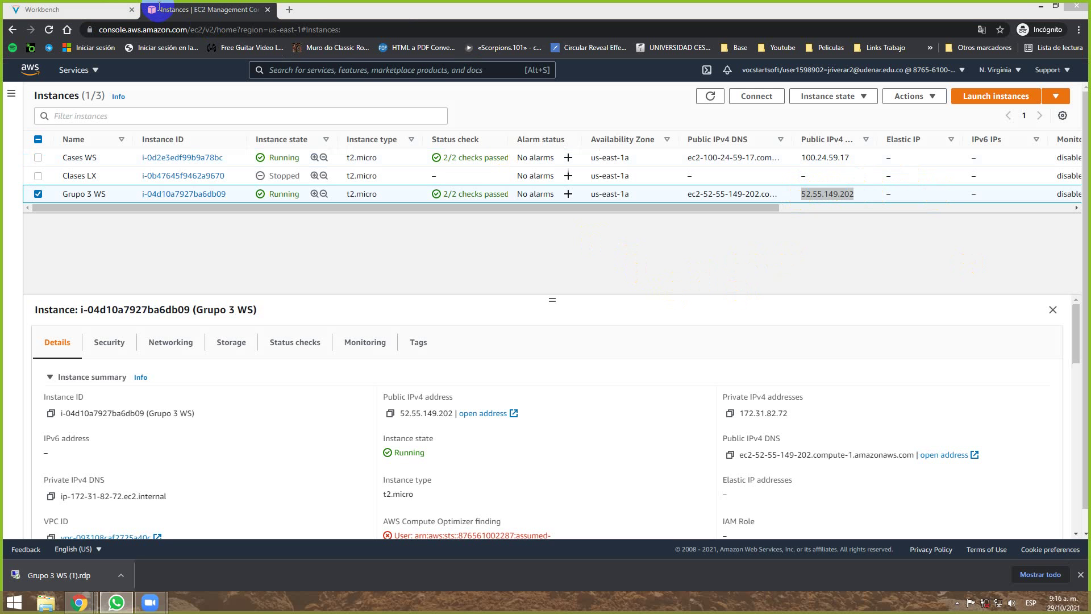
key(alt+Tab)
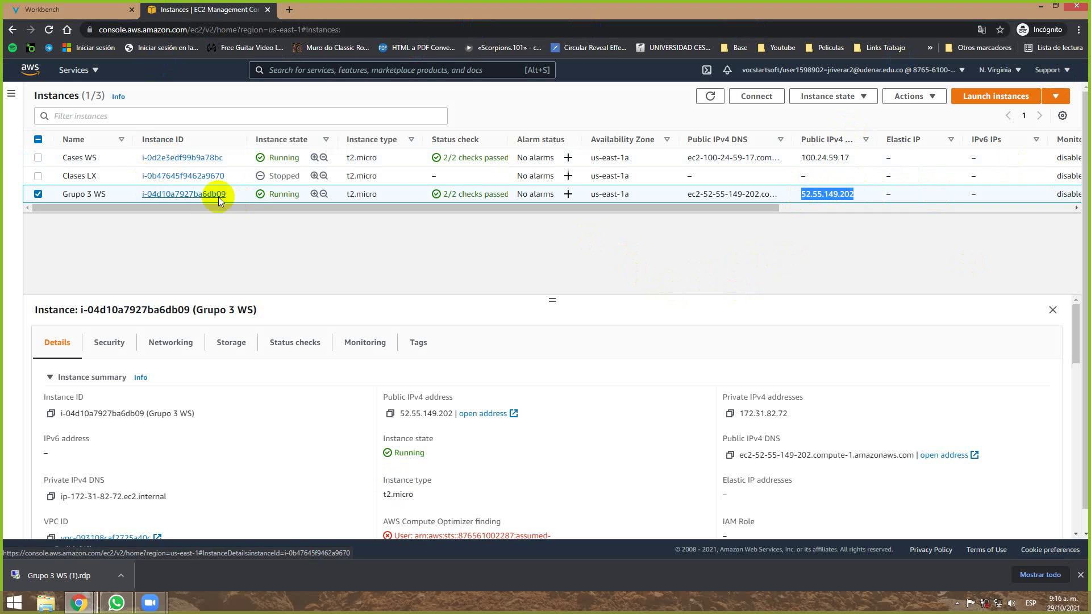
click(169, 233)
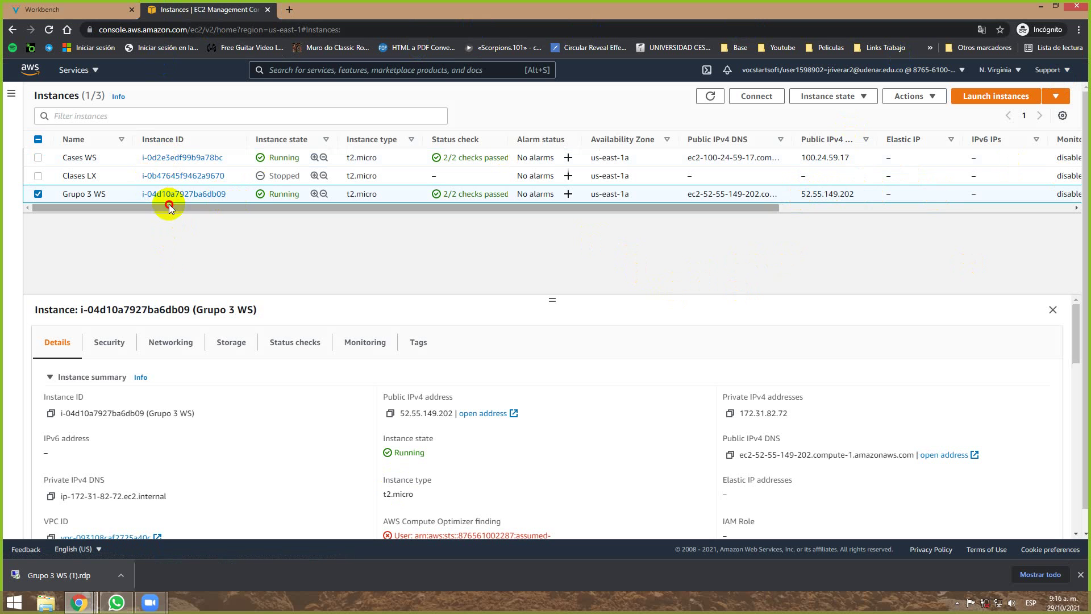
click(146, 207)
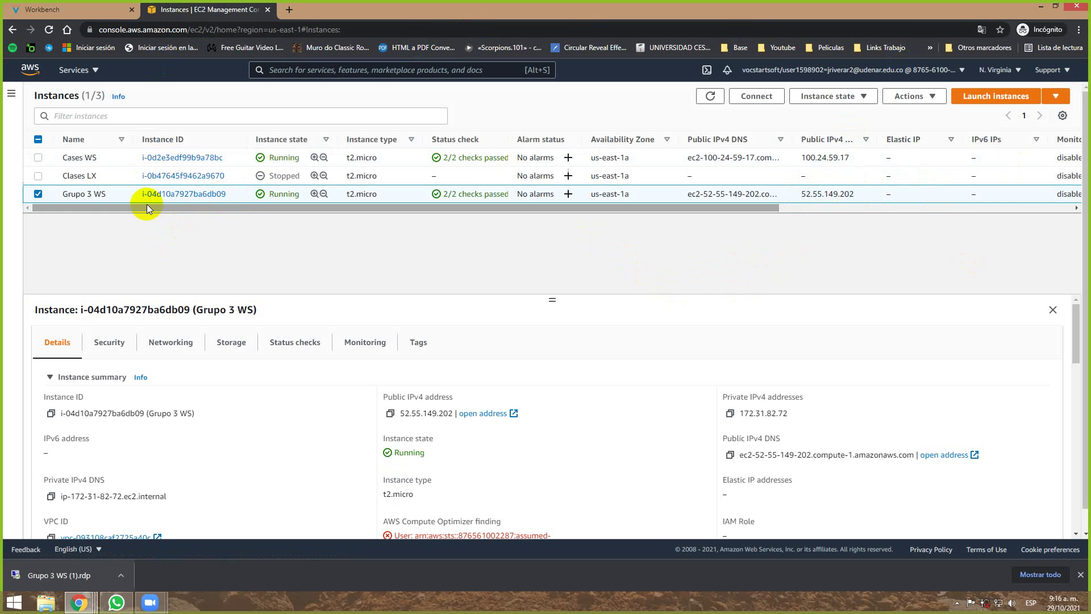
click(1081, 575)
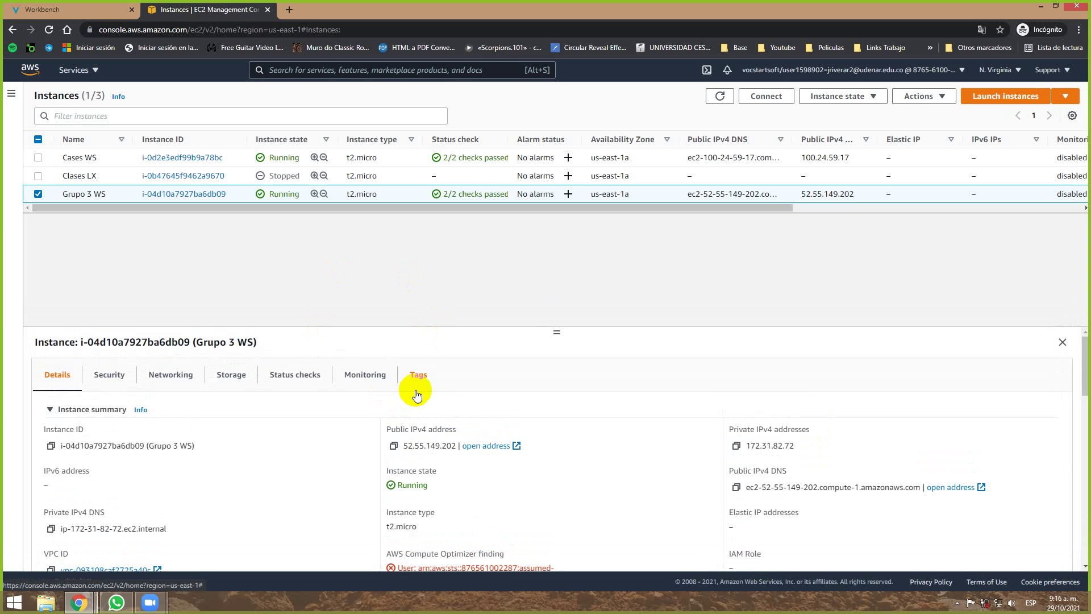
click(114, 604)
mouse_move(150, 602)
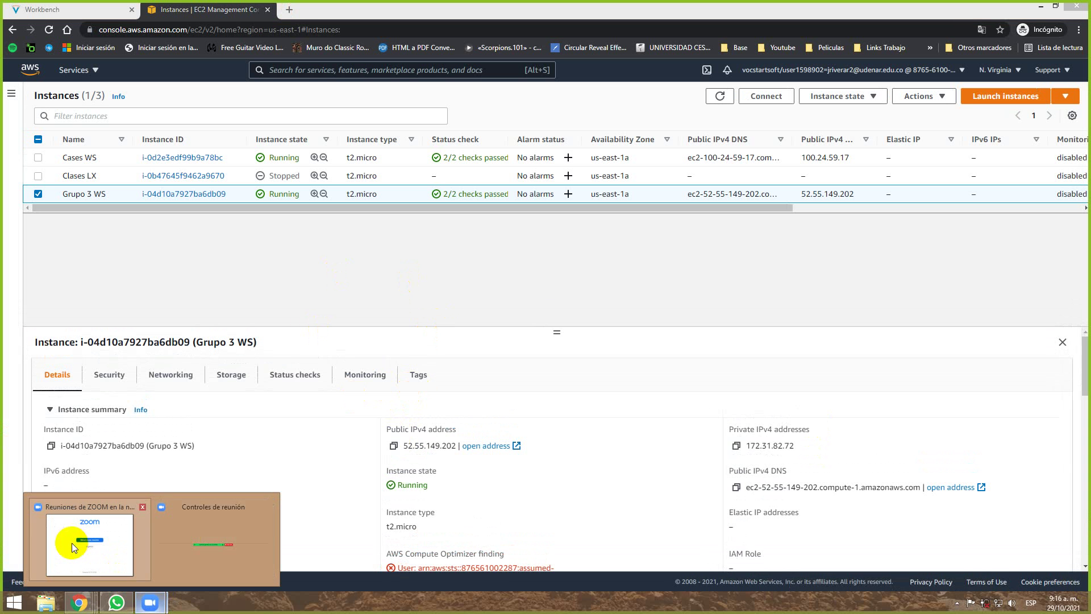
click(214, 547)
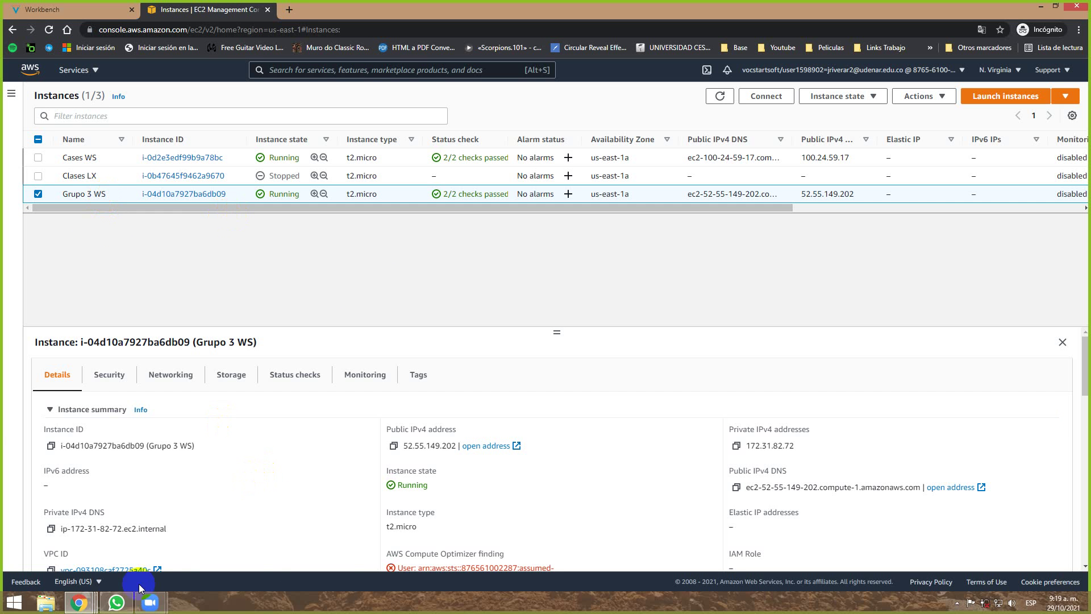
click(101, 604)
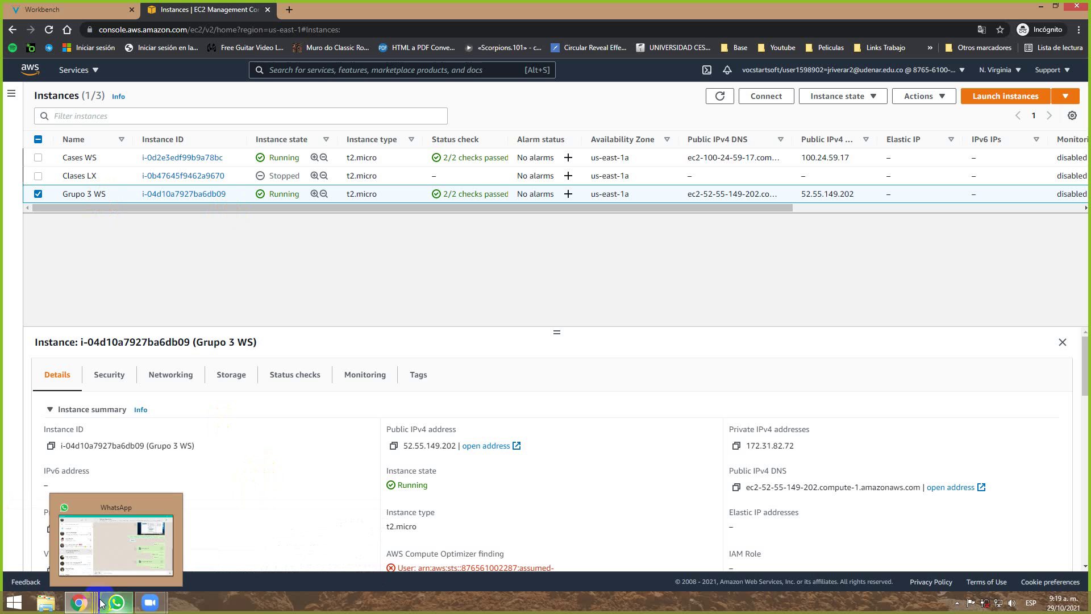
Open the Descargas folder in File Explorer and delete the duplicate Grupo 3 WS (1).rdp.
click(37, 604)
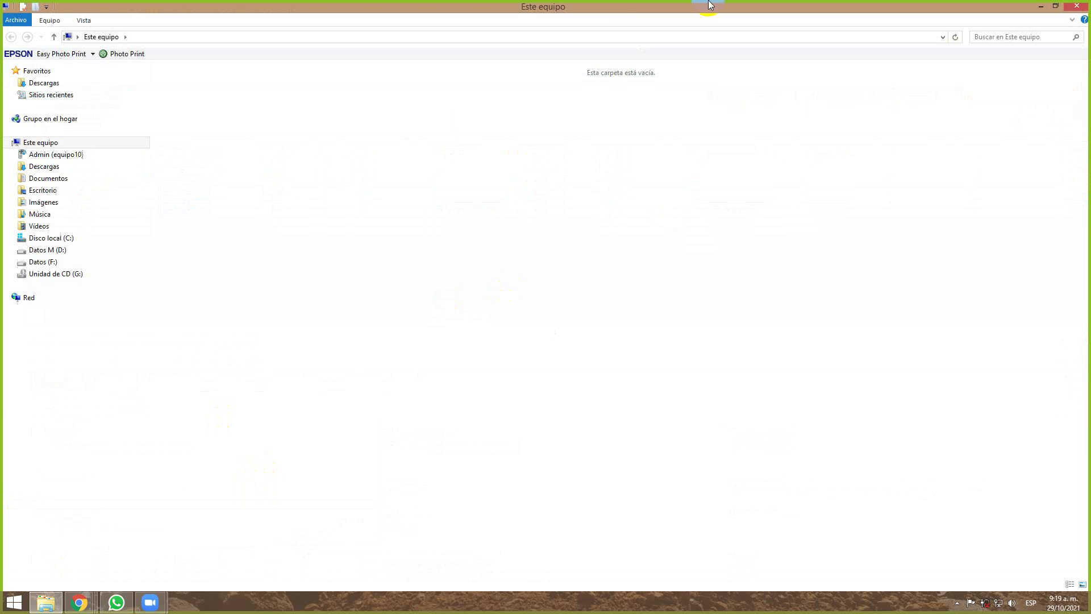
double_click(599, 10)
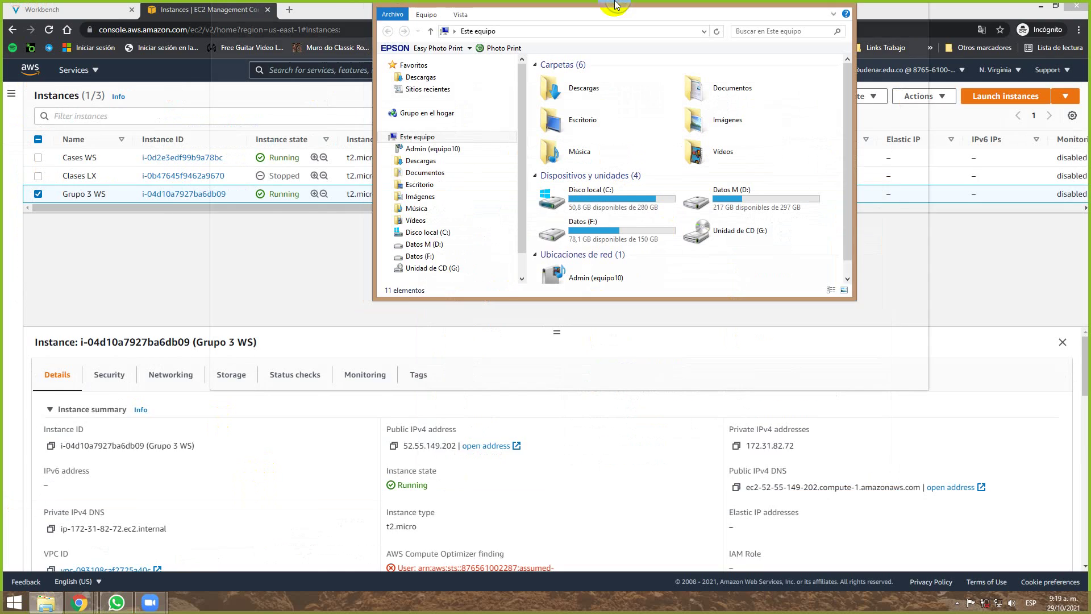
double_click(536, 5)
double_click(235, 92)
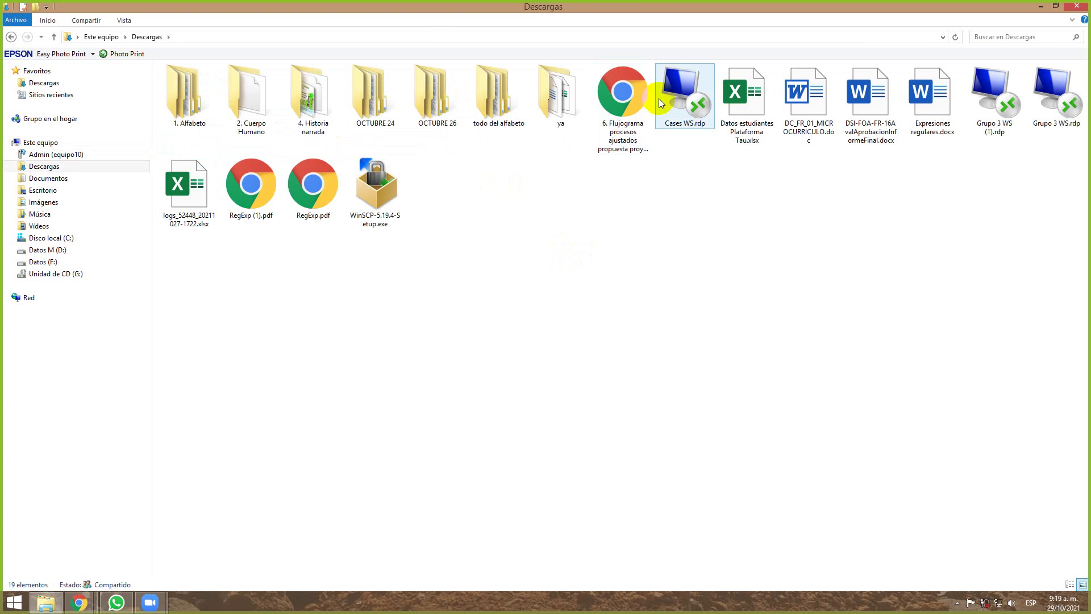
click(973, 98)
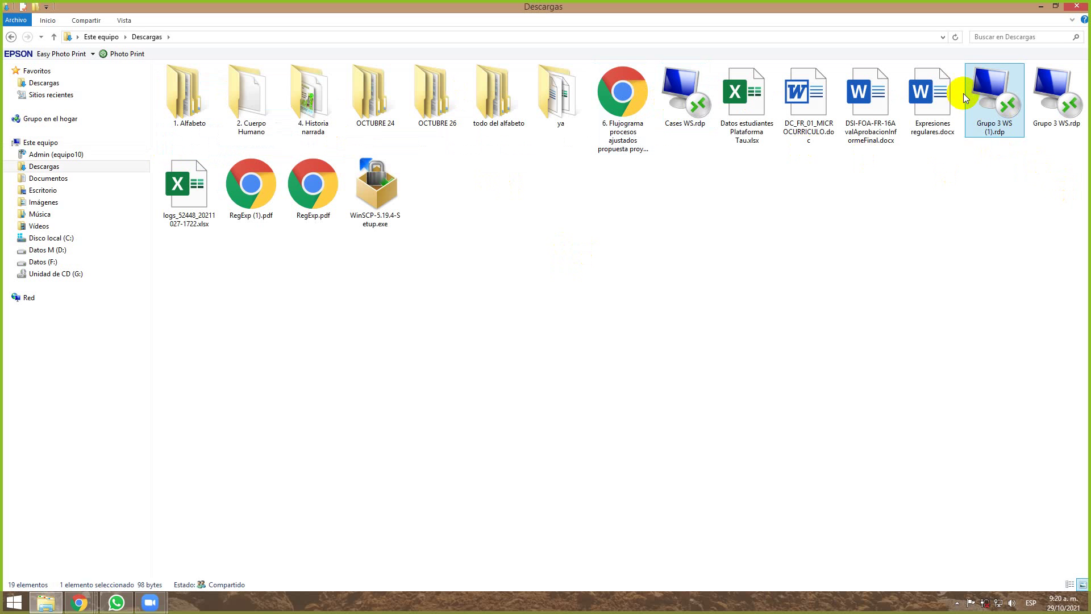
key(Delete)
click(1007, 91)
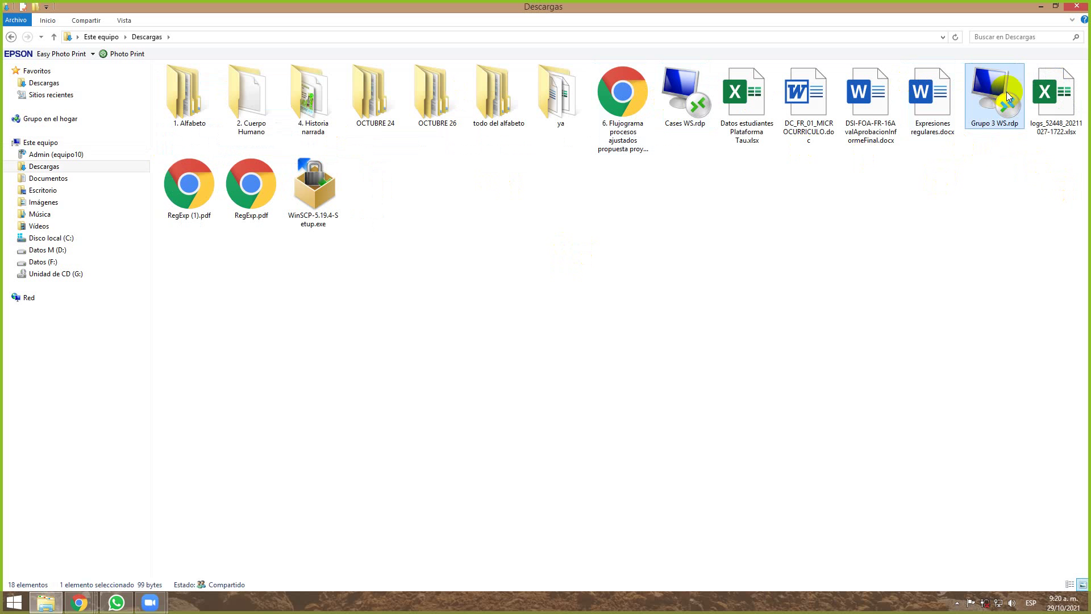
Delete Grupo 3 WS.rdp, copy Grupo 3 WS's IP 52.55.149.202, and open a new browser window.
key(Delete)
key(alt+Tab)
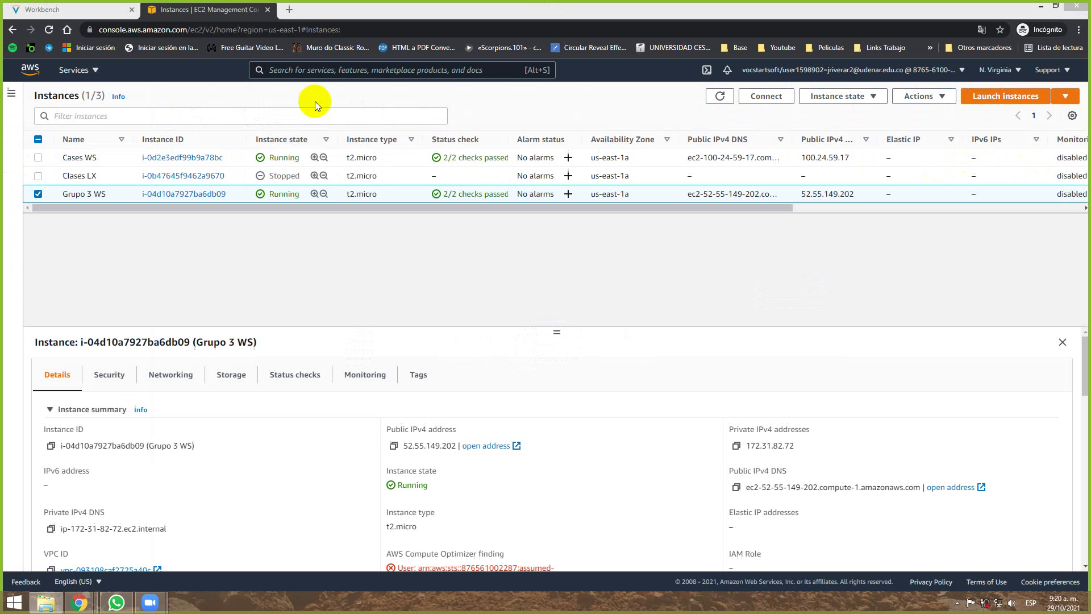
key(alt+Tab)
key(alt+Tab)
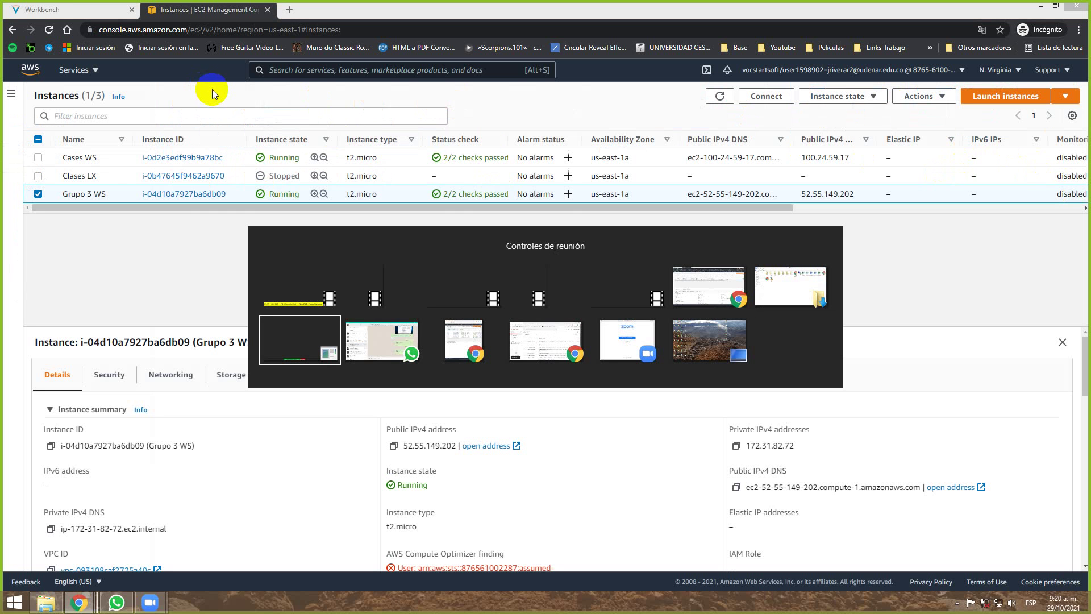
key(alt+Tab)
key(alt+Tab)
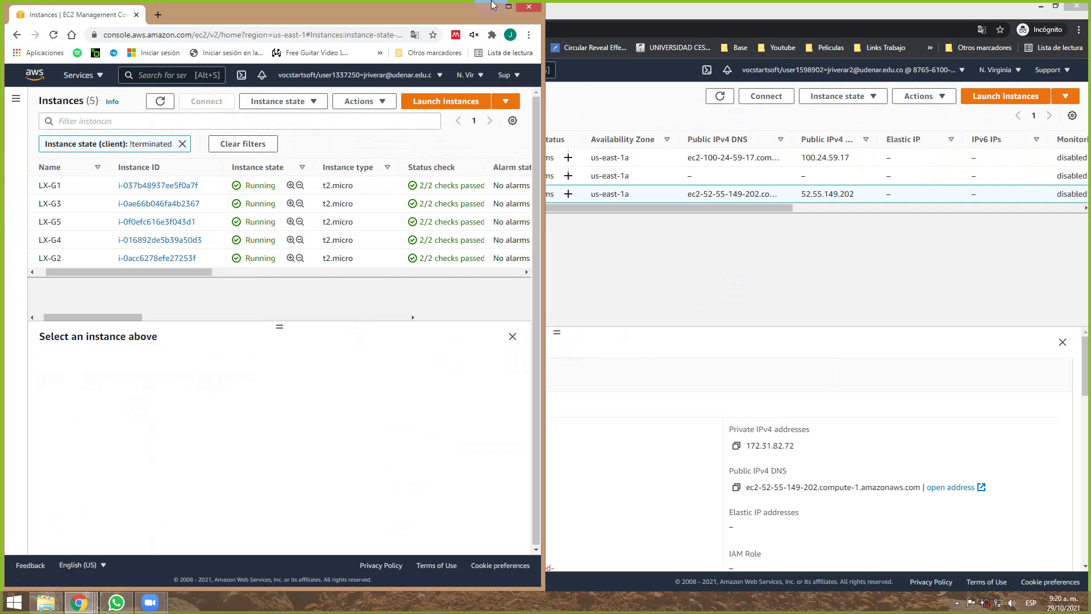
click(493, 7)
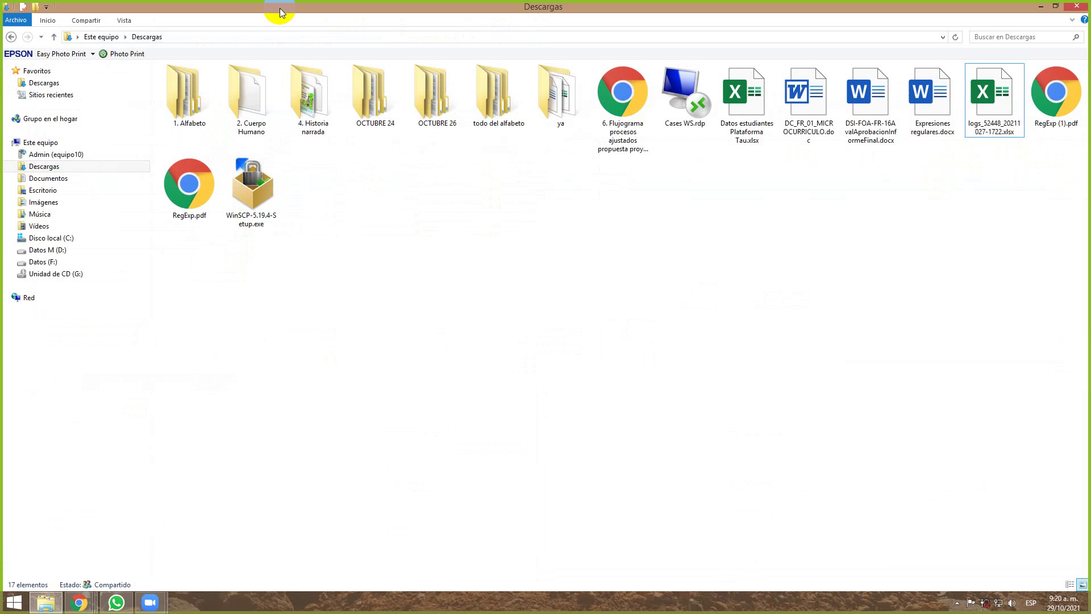
key(alt+Tab)
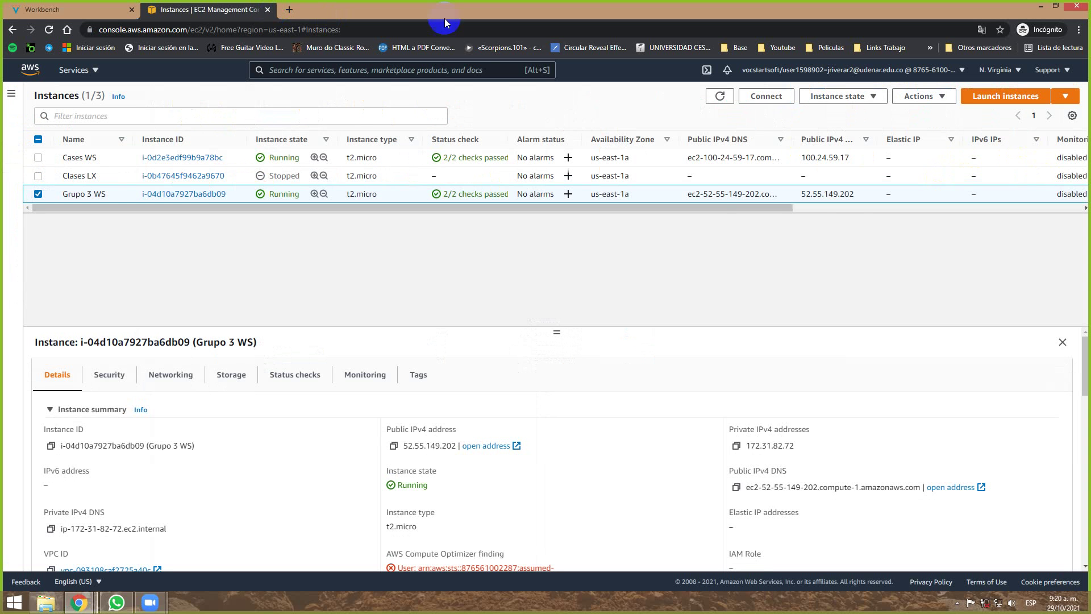
drag(854, 196, 800, 197)
key(ctrl+c)
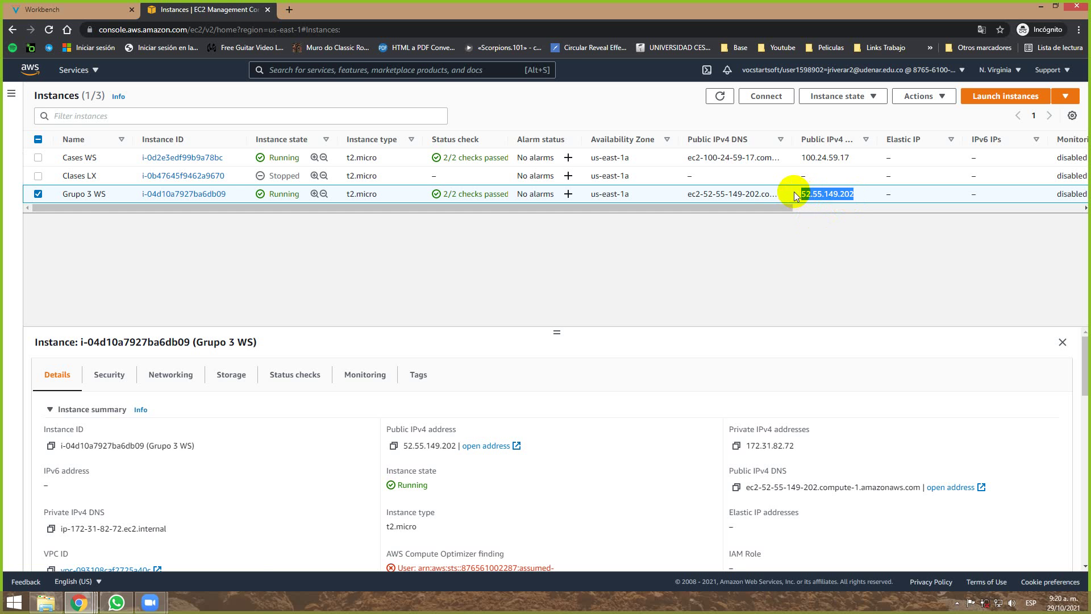
click(79, 602)
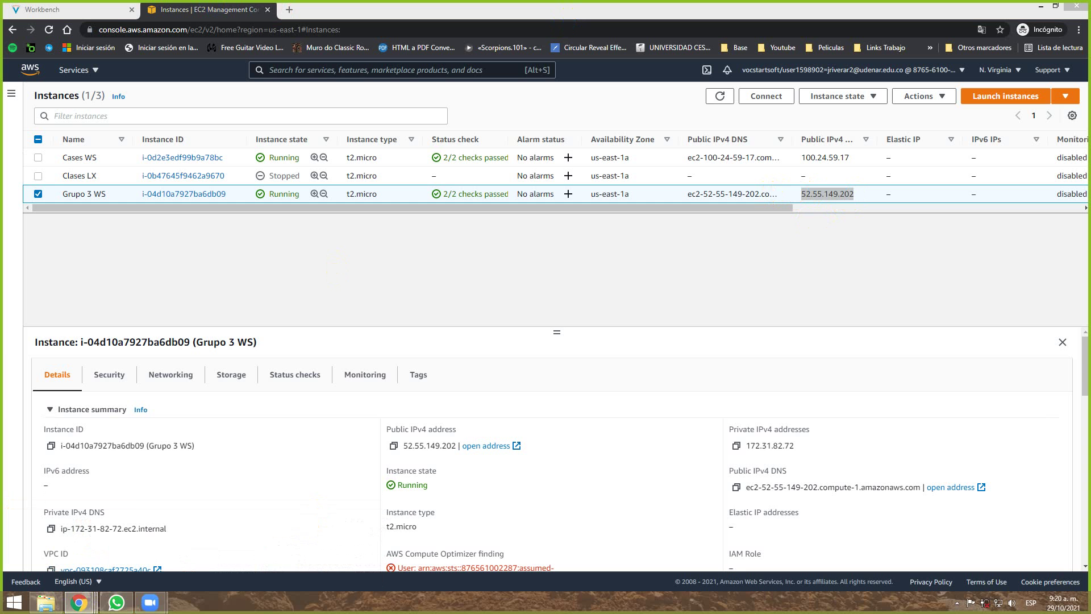
key(ctrl+n)
Open ftp://52.55.149.202 in WinSCP as Administrator and dismiss the connection timeout error.
key(ctrl+v)
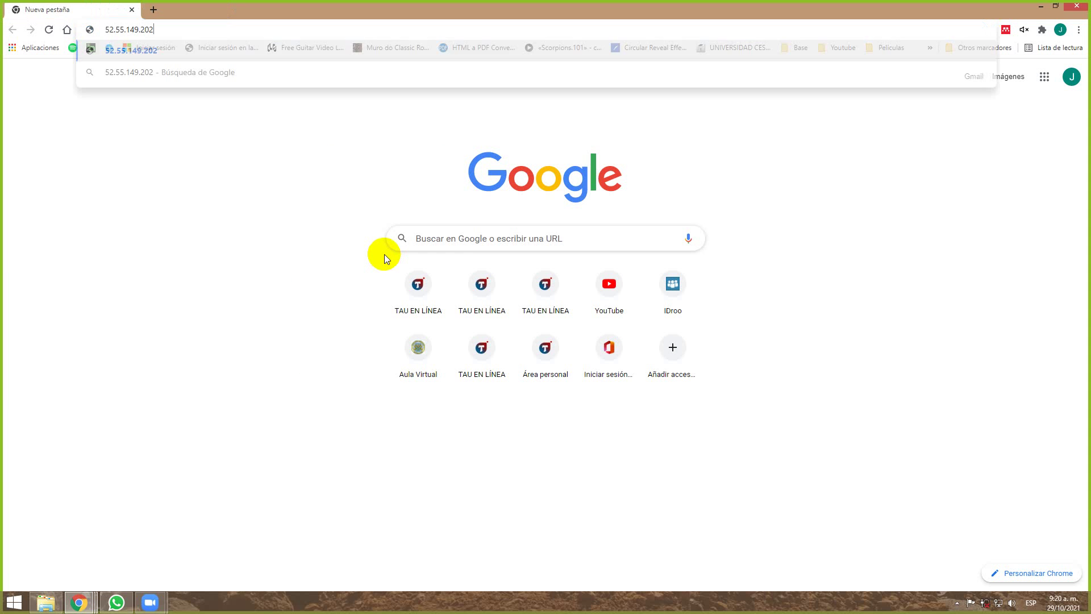
key(Home)
text(FTP://)
key(Return)
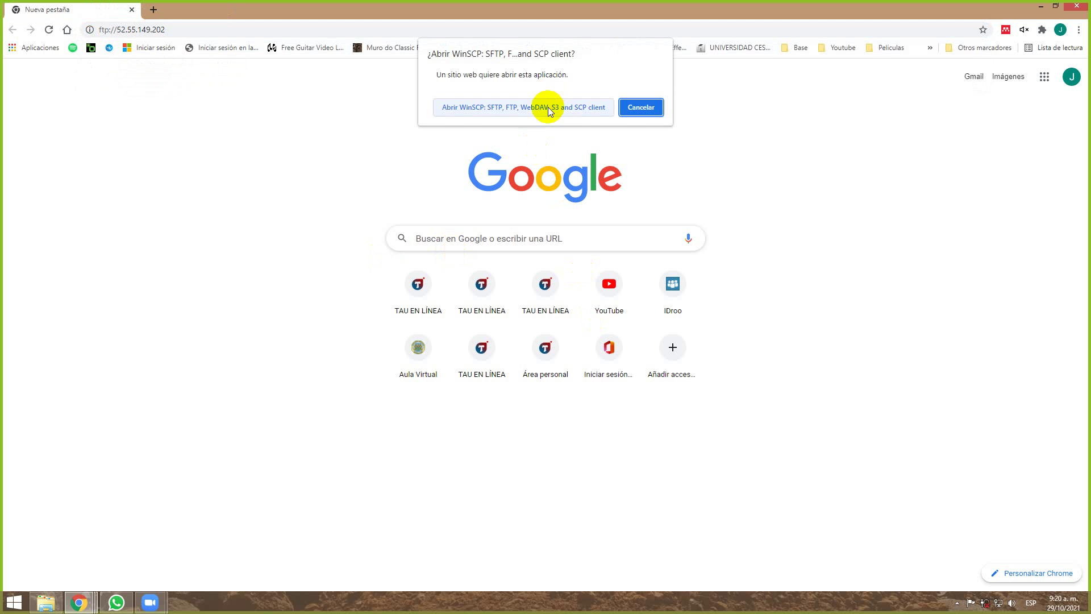
click(547, 107)
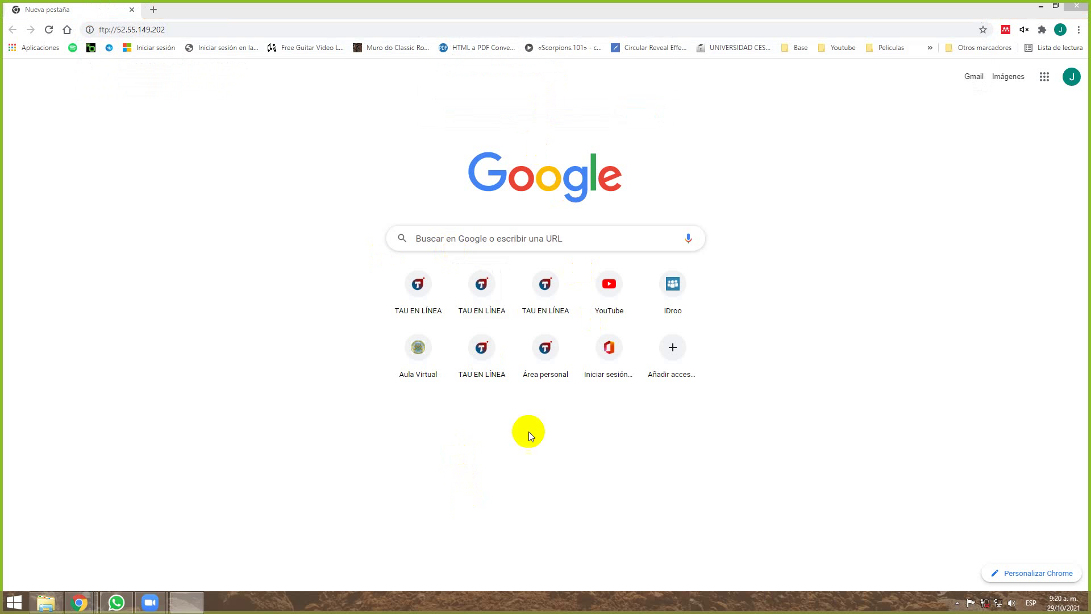
drag(428, 224, 288, 215)
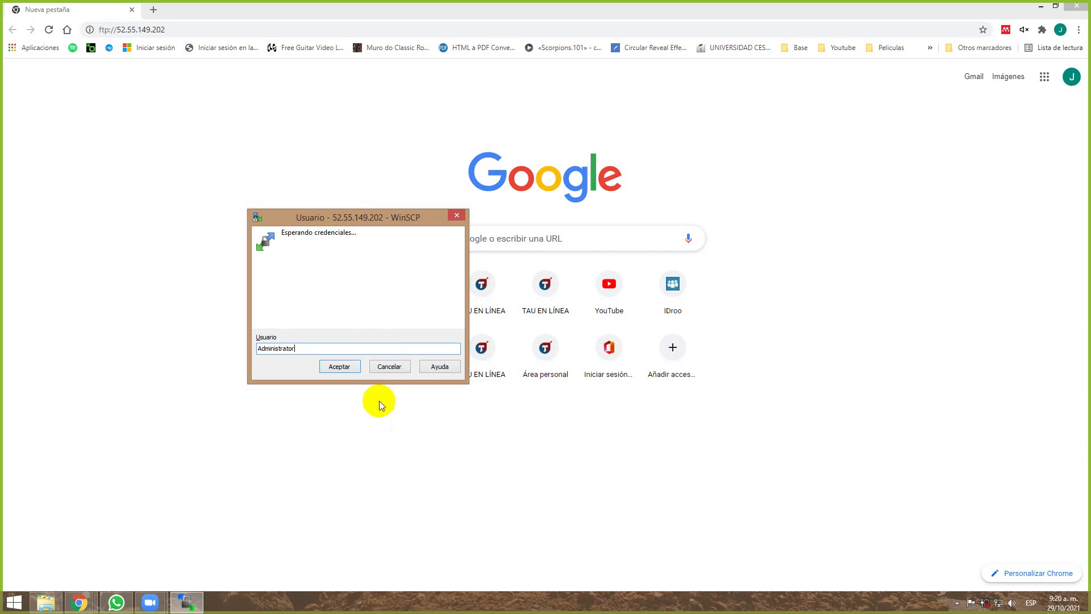
click(348, 368)
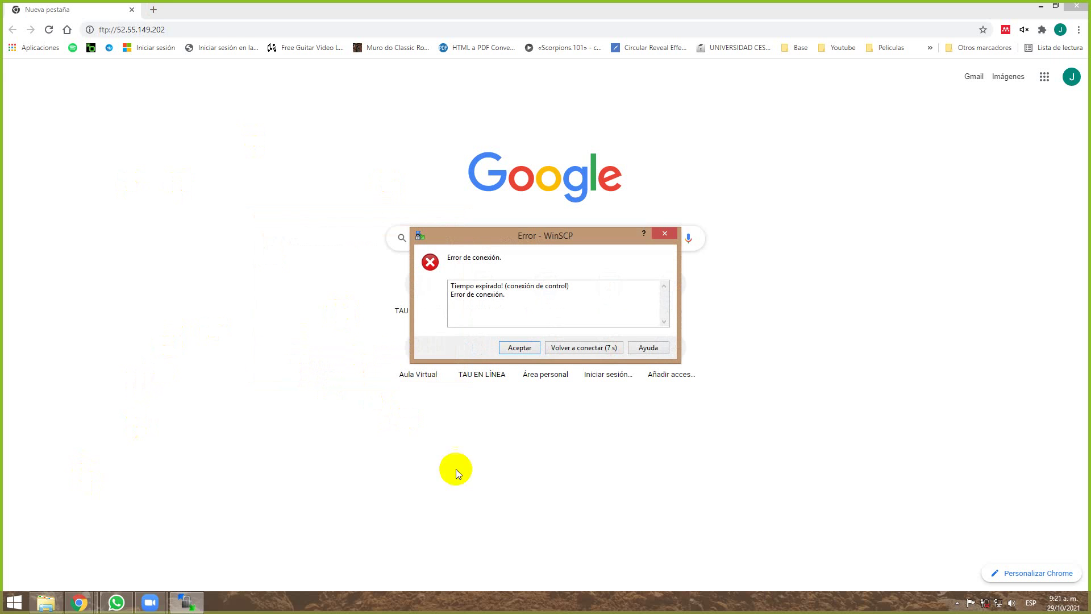
click(531, 347)
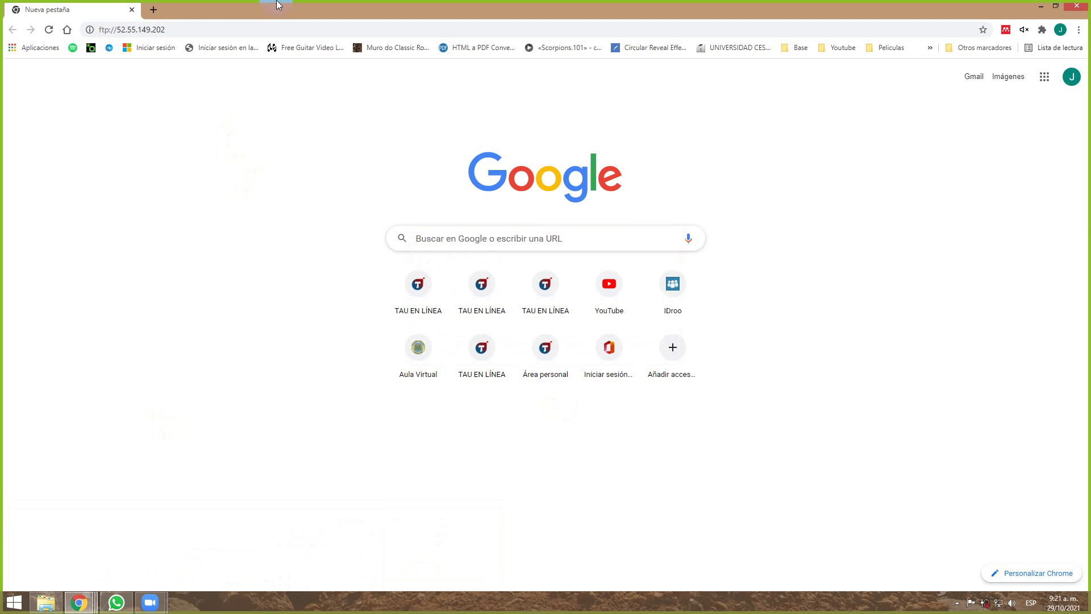
Download the Grupo 3 WS remote desktop file from the instance's connect options.
key(alt+Tab)
key(alt+Tab)
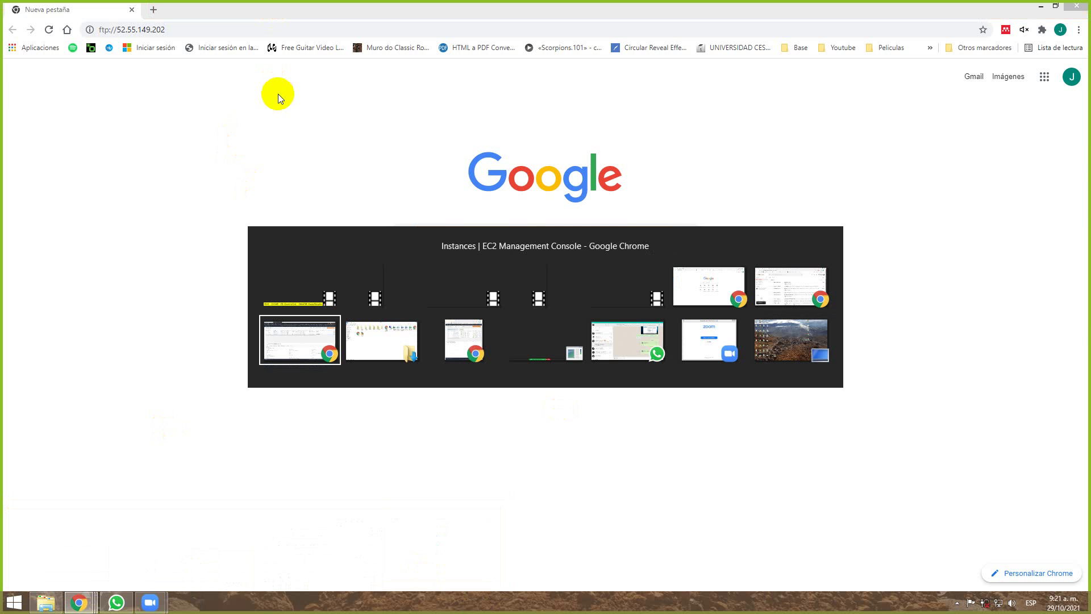
middle_click(172, 196)
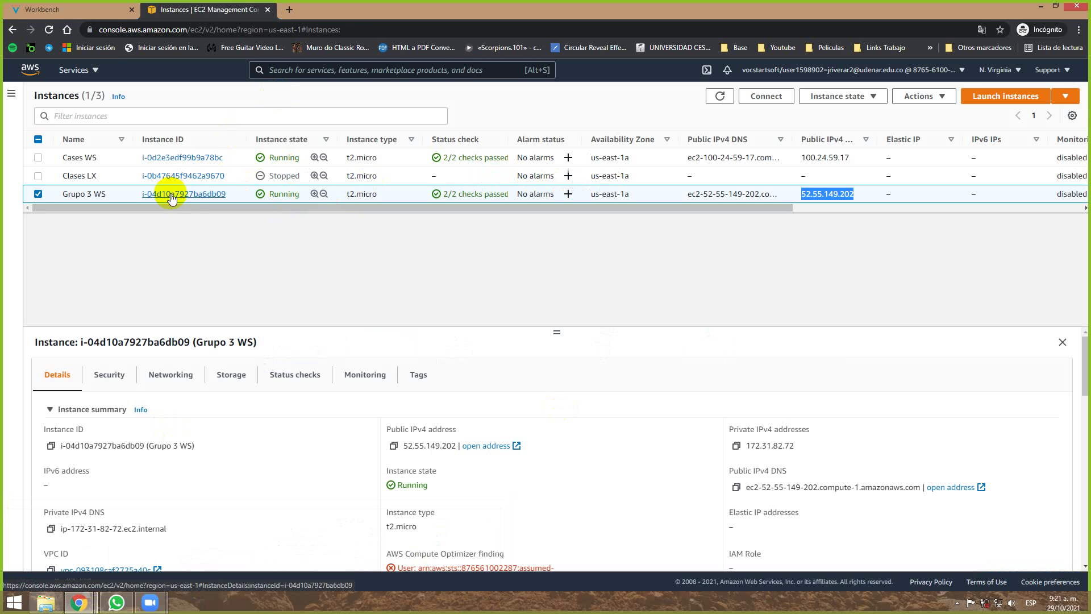
click(365, 11)
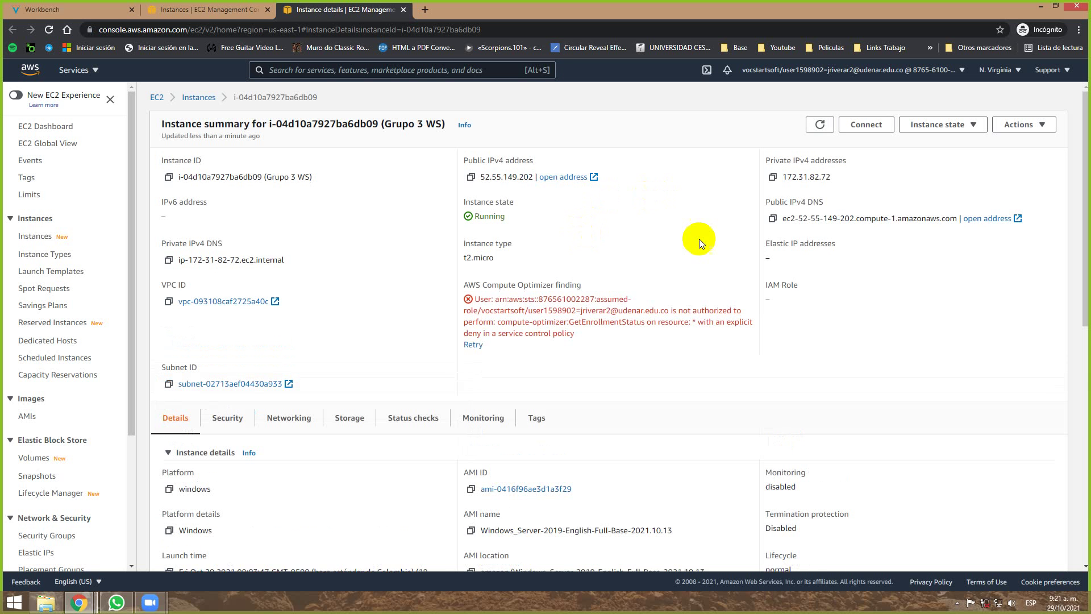
click(879, 128)
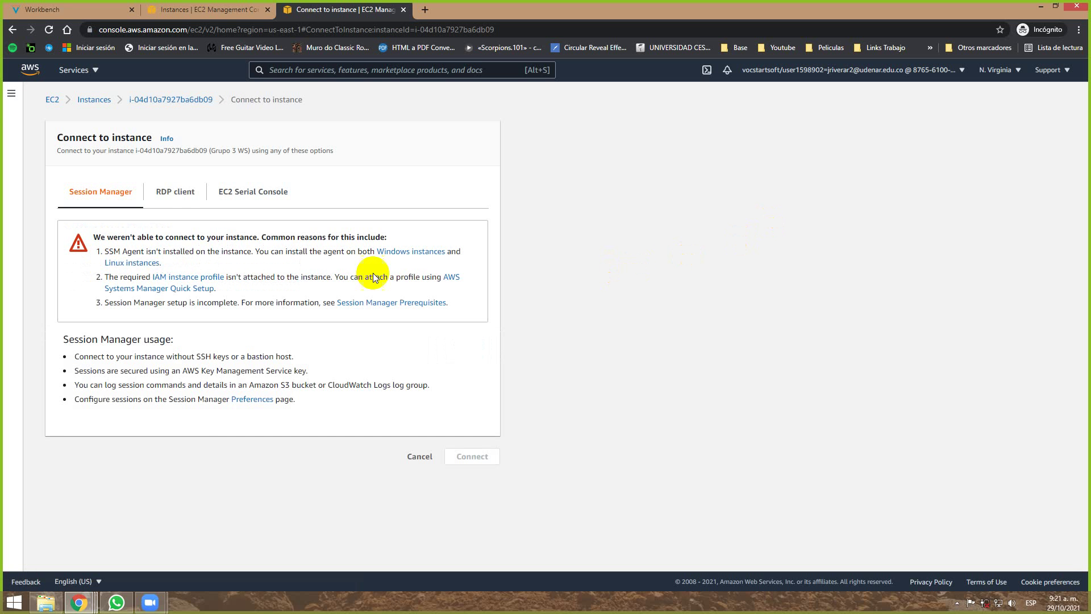
click(175, 196)
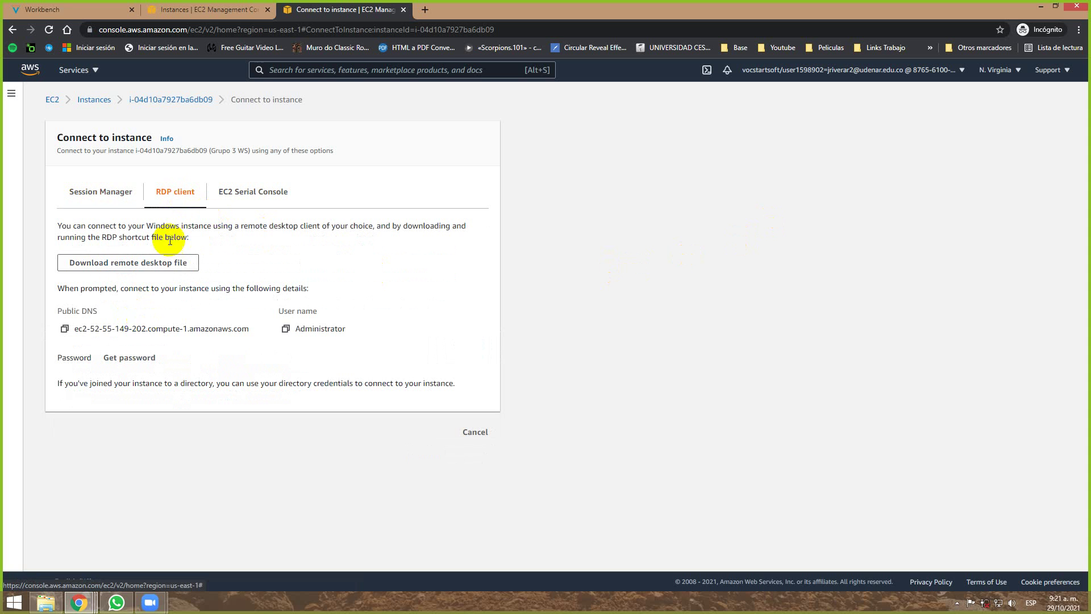
click(162, 262)
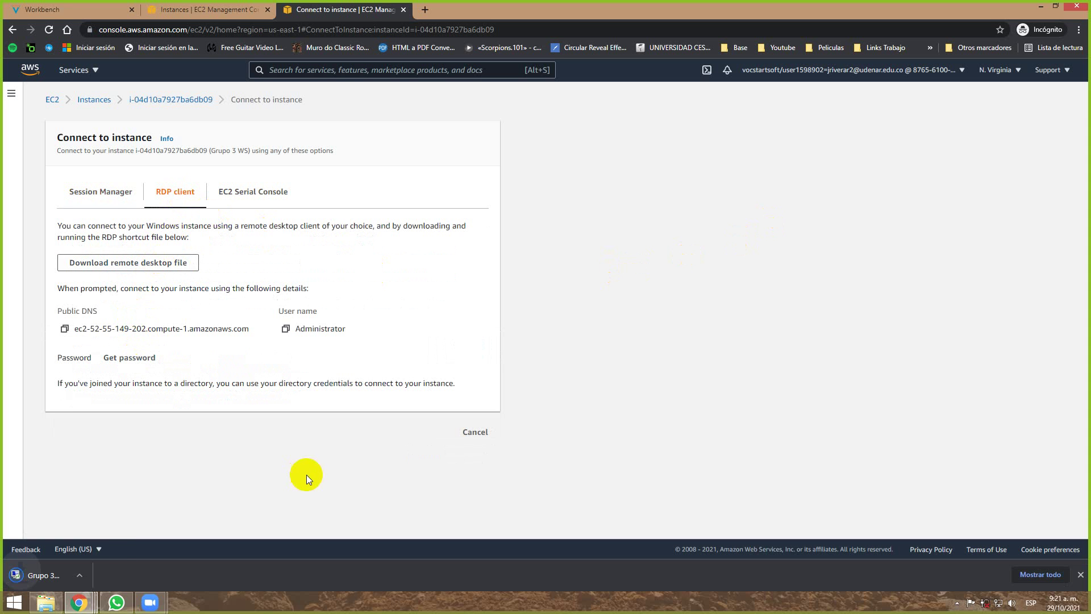
Open Grupo 3 WS.rdp, accept the unknown-publisher warning, and bring up the Downloads folder.
click(73, 579)
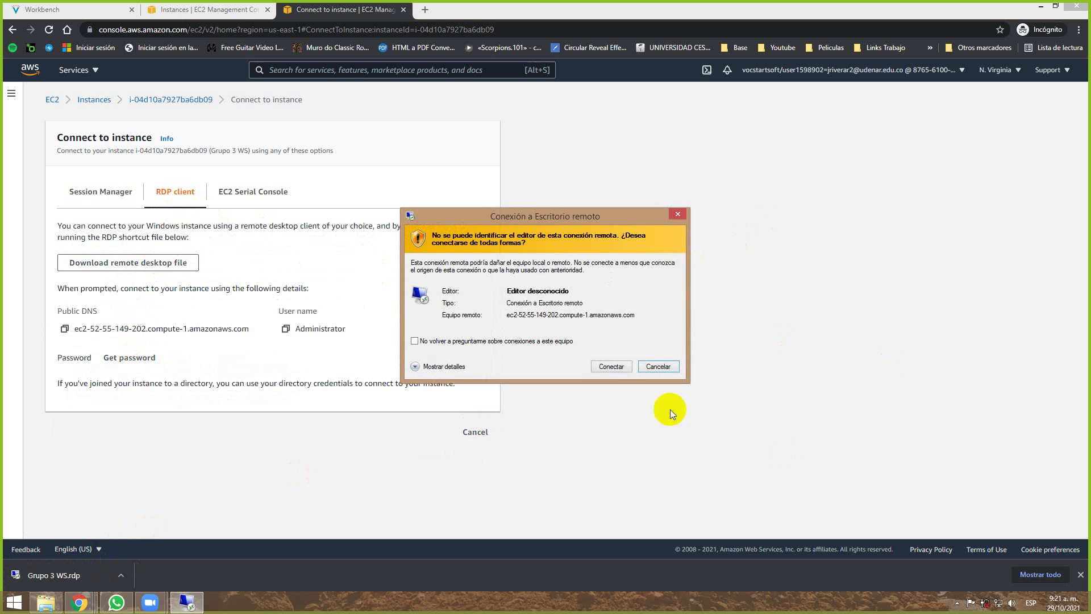
click(608, 367)
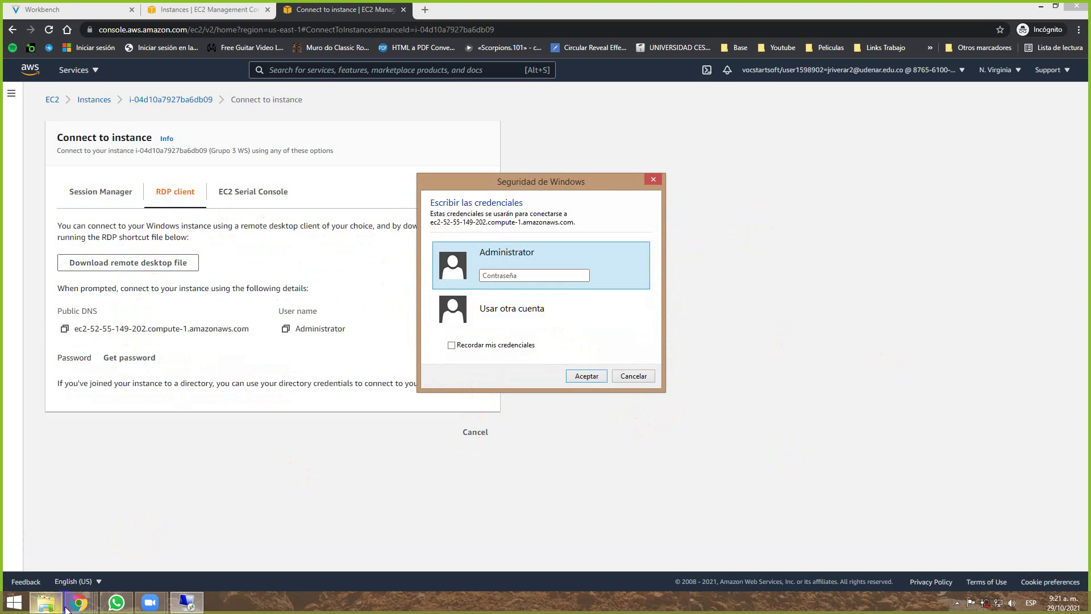
mouse_move(45, 610)
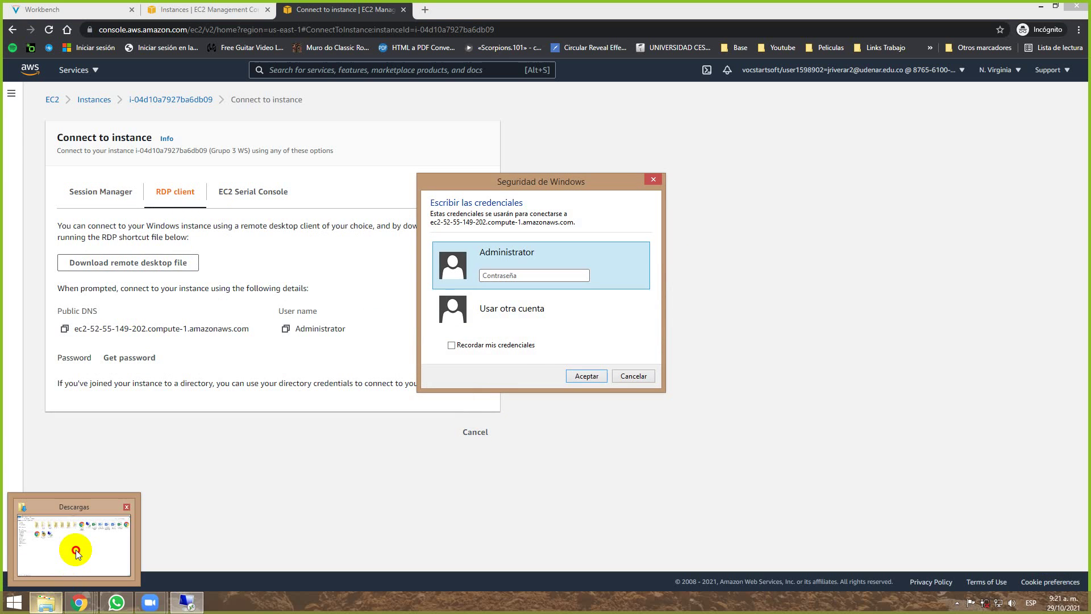
click(77, 545)
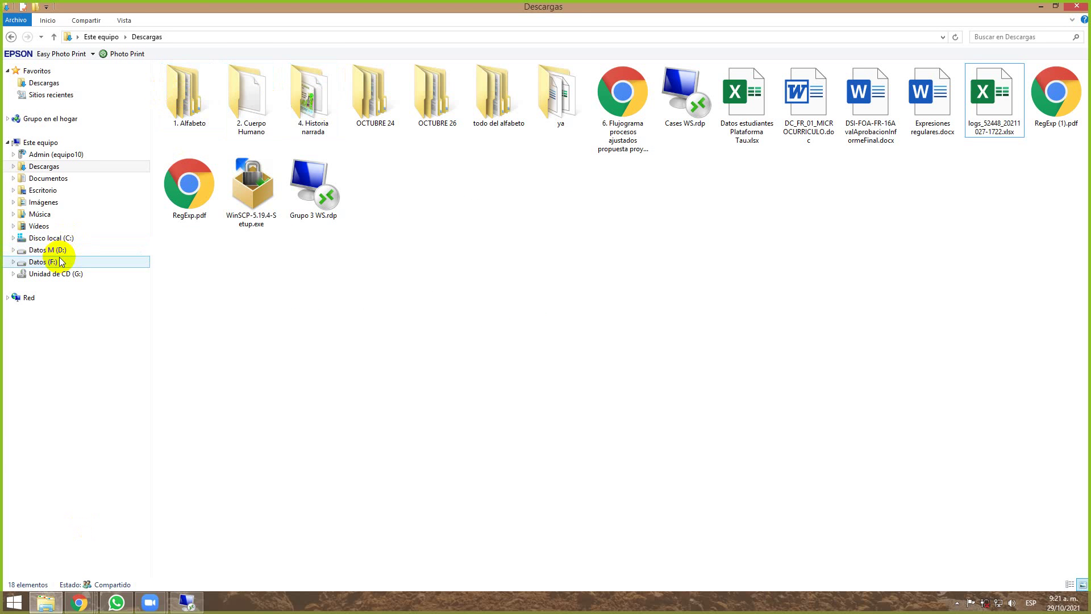
Open PWD.txt from Datos (F:) > UDENAR > Docente > Sistemas operativos 2 > aws > WS and select its contents.
click(51, 261)
click(209, 99)
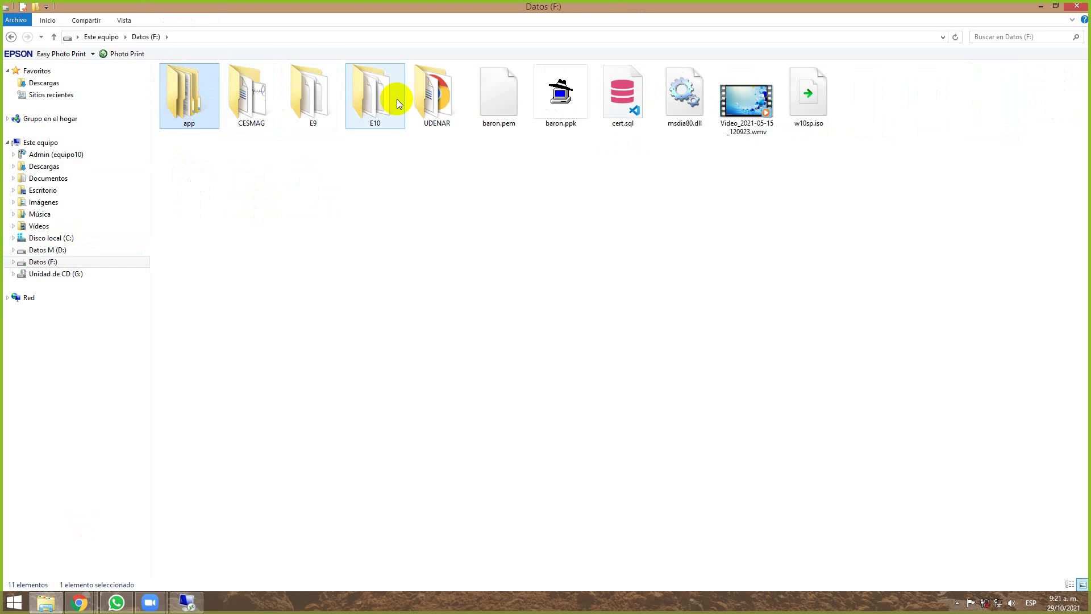
double_click(435, 94)
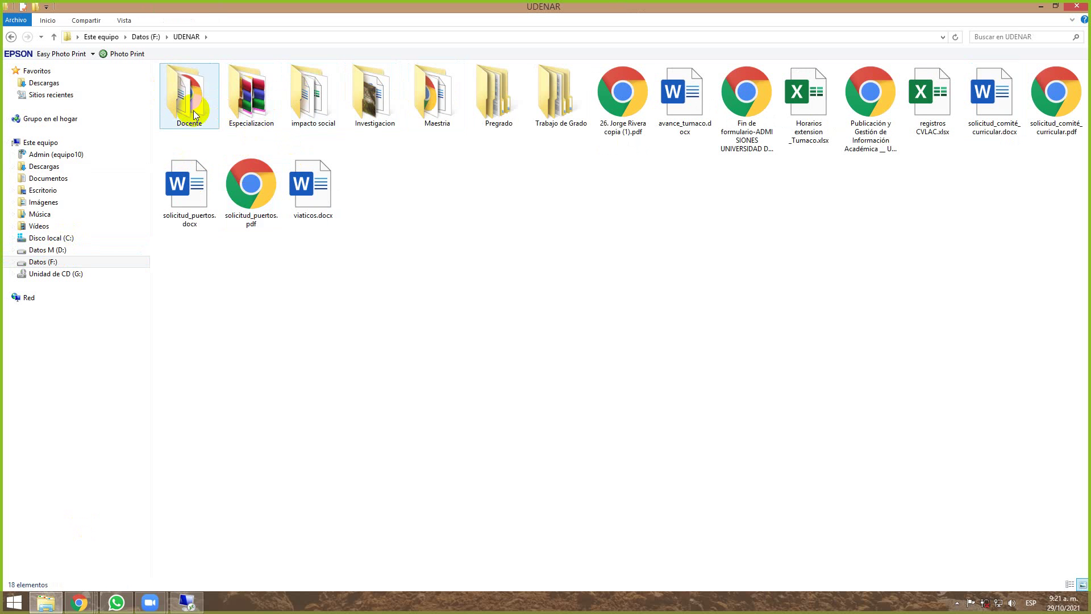
double_click(193, 111)
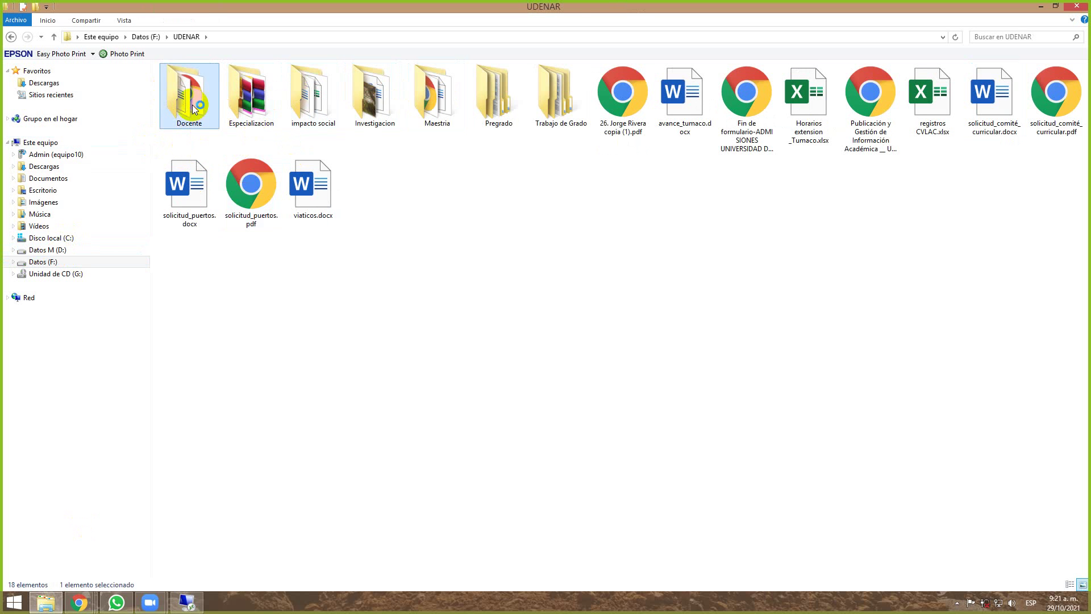
click(252, 205)
double_click(251, 206)
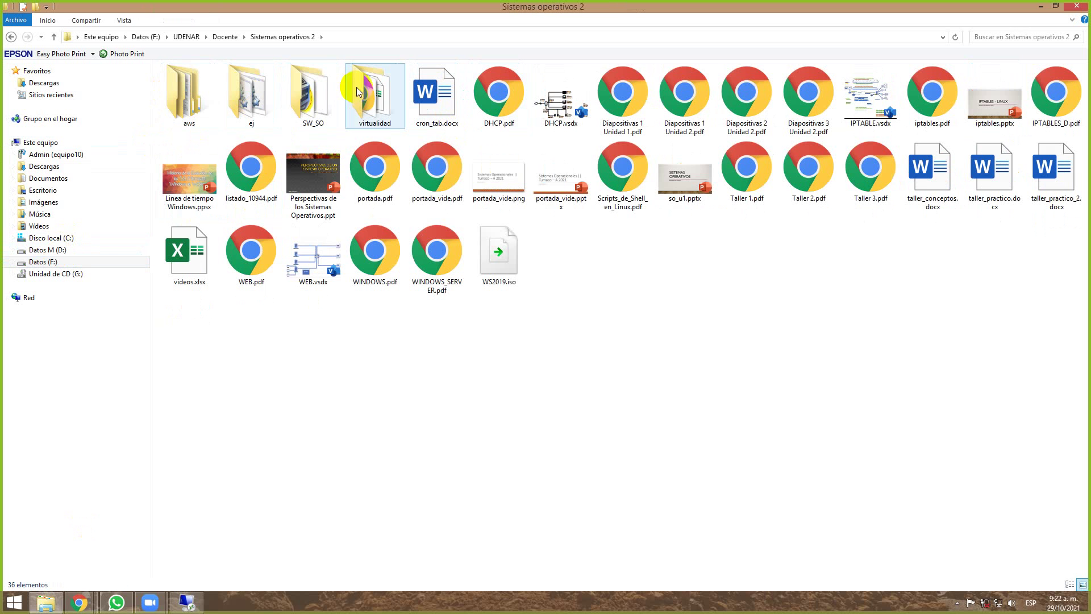
double_click(180, 105)
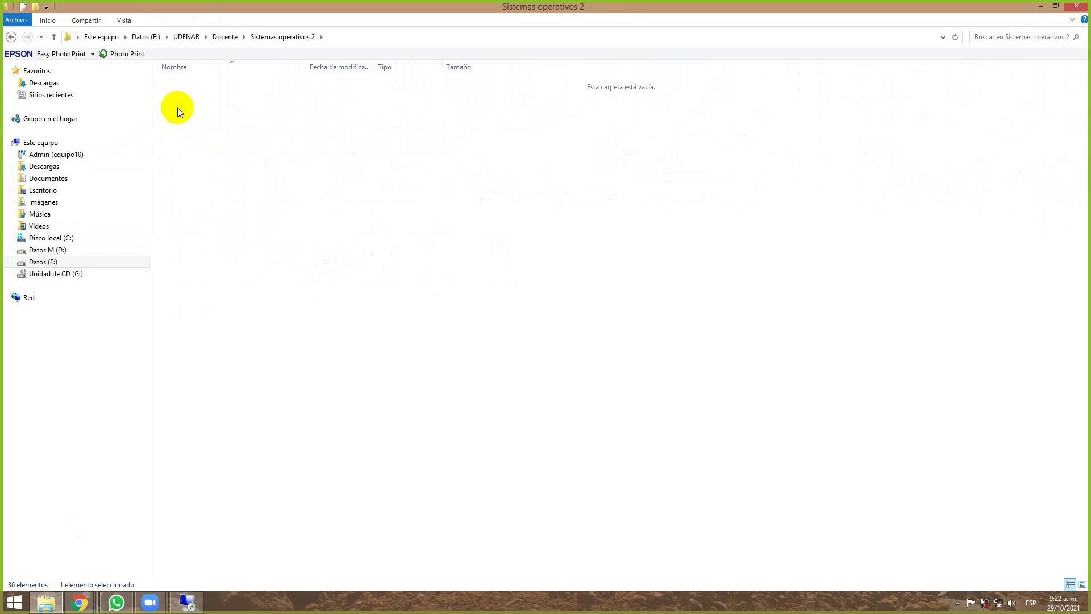
double_click(237, 97)
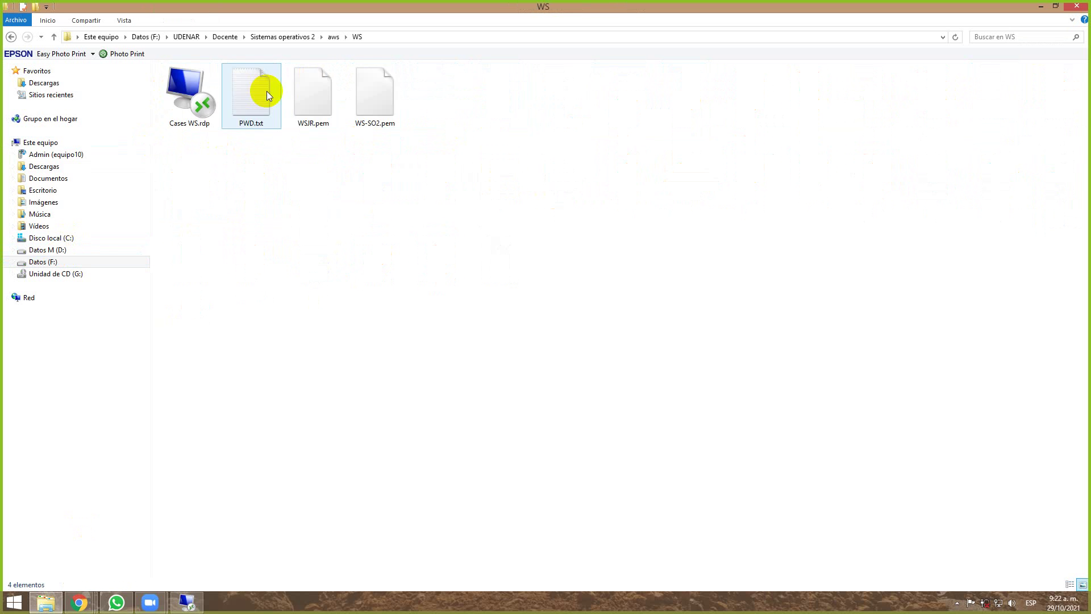
double_click(256, 93)
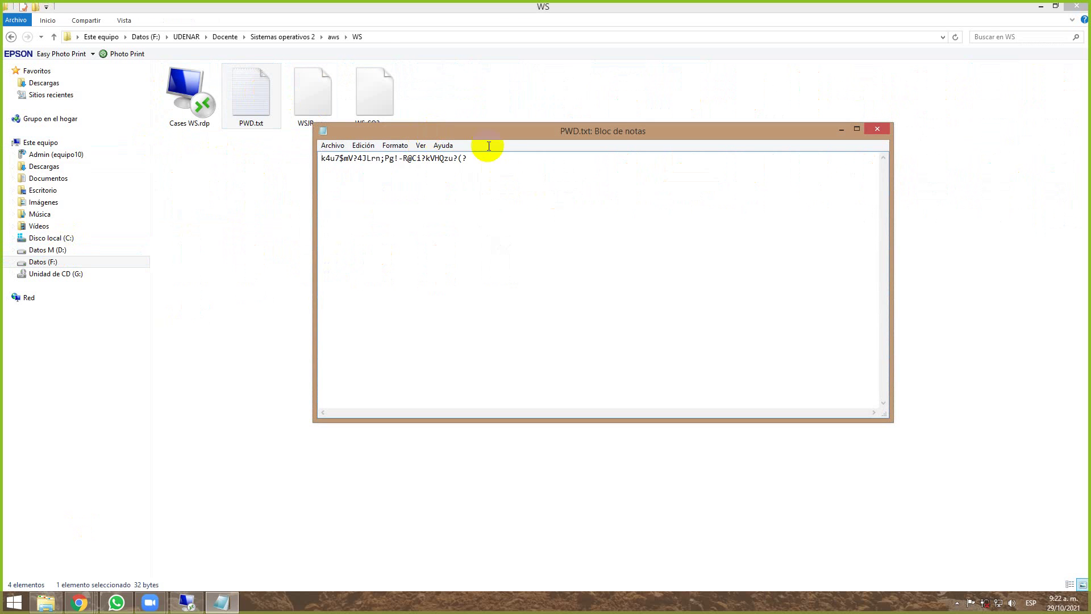
key(ctrl+a)
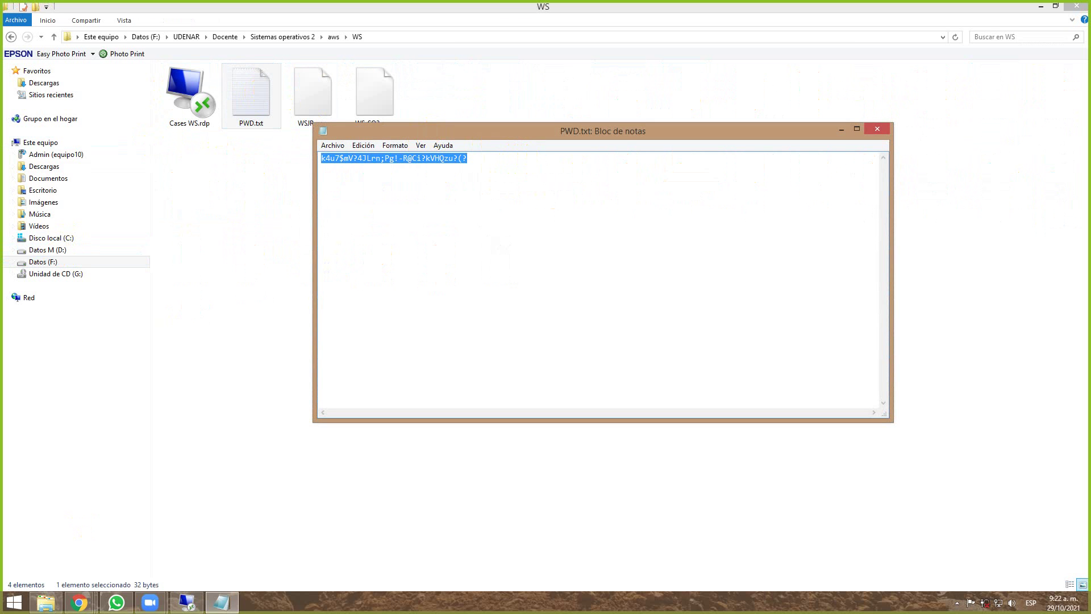
Paste the saved password into the Remote Desktop login, retry it, and cancel once rejected.
key(alt+Tab)
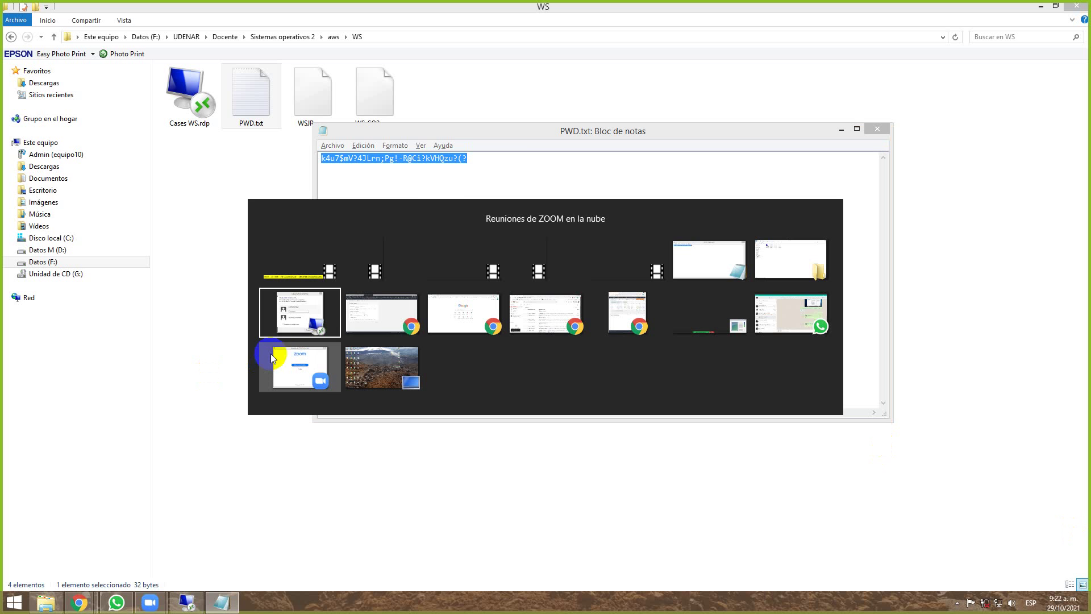
click(299, 302)
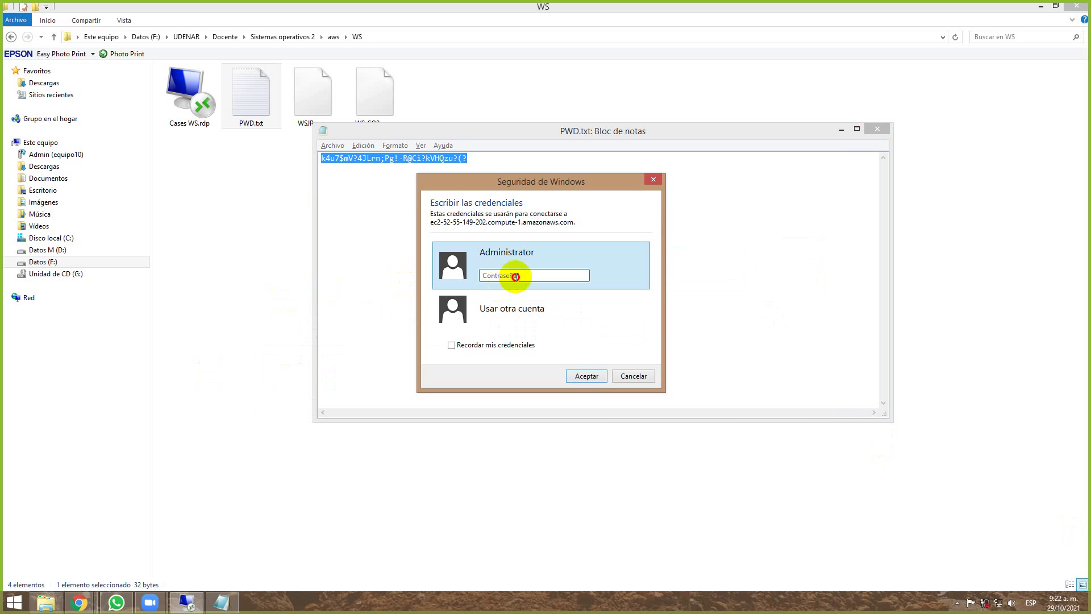
key(ctrl+v)
click(585, 377)
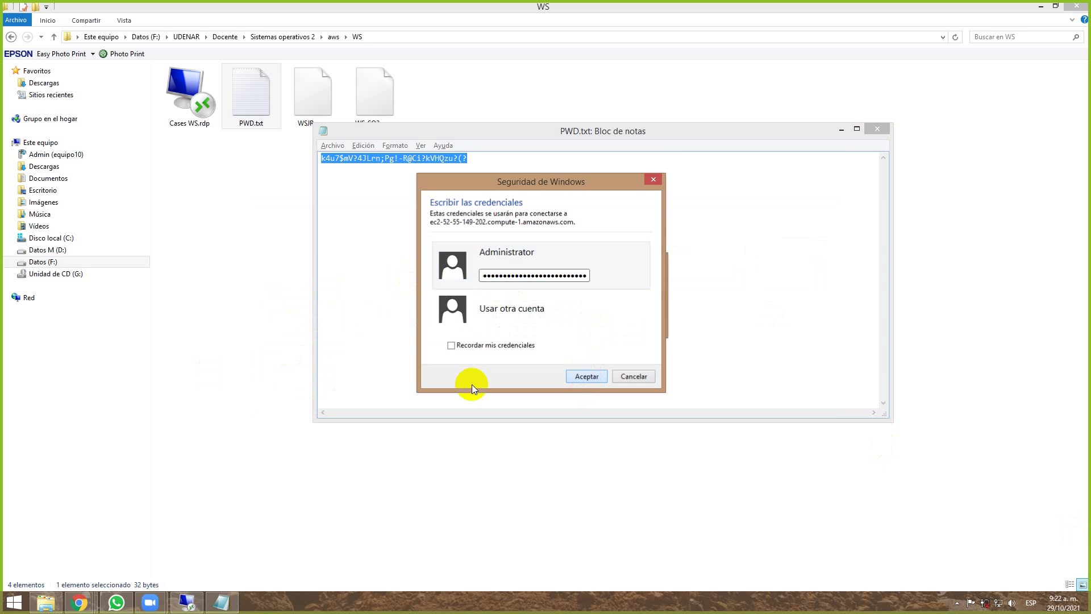
click(523, 275)
key(ctrl+v)
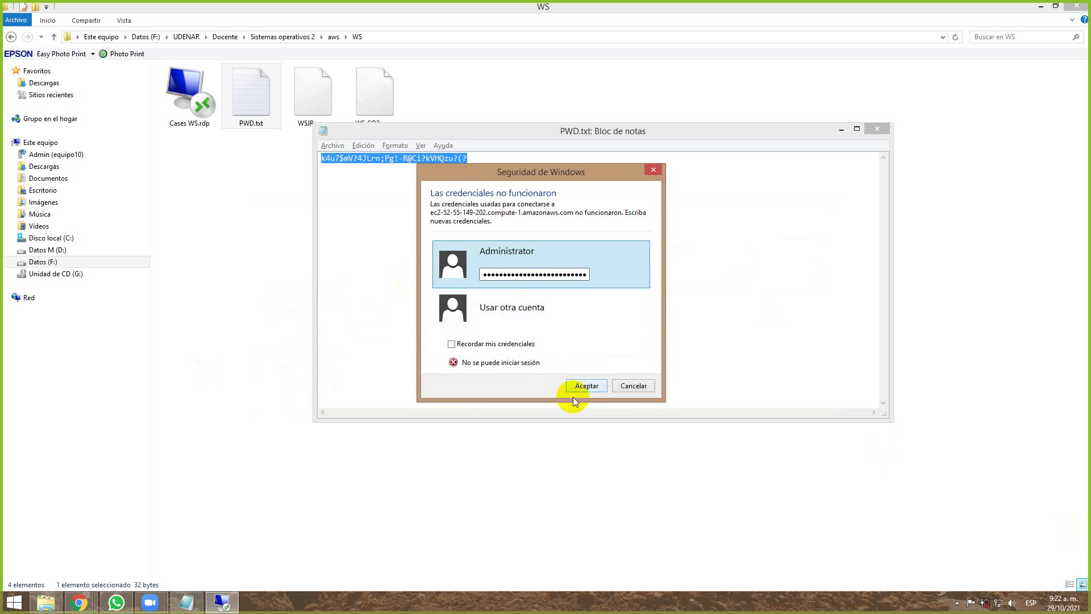
click(582, 385)
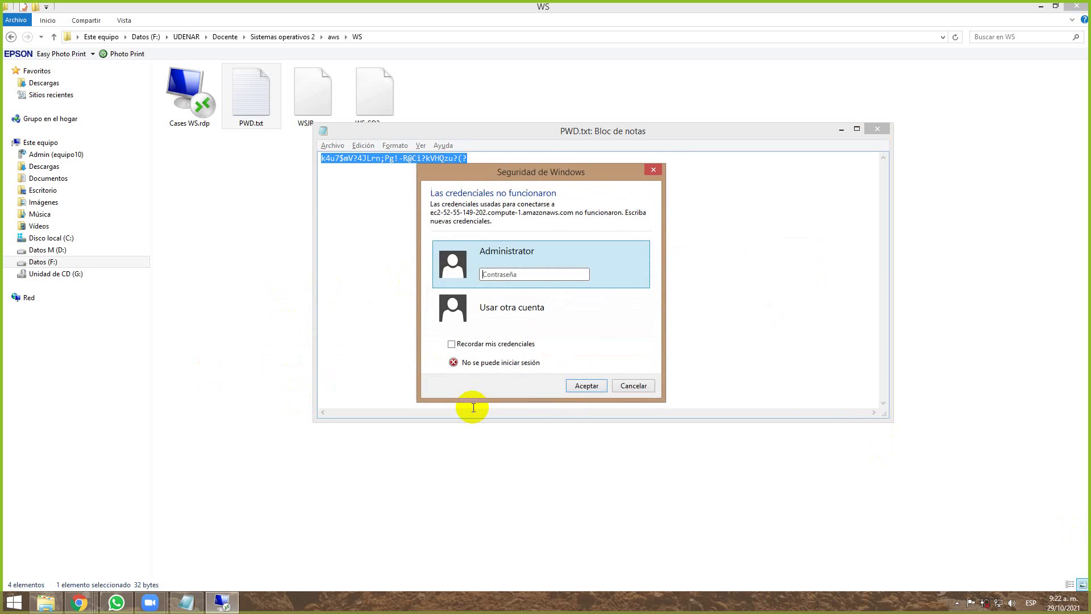
click(635, 385)
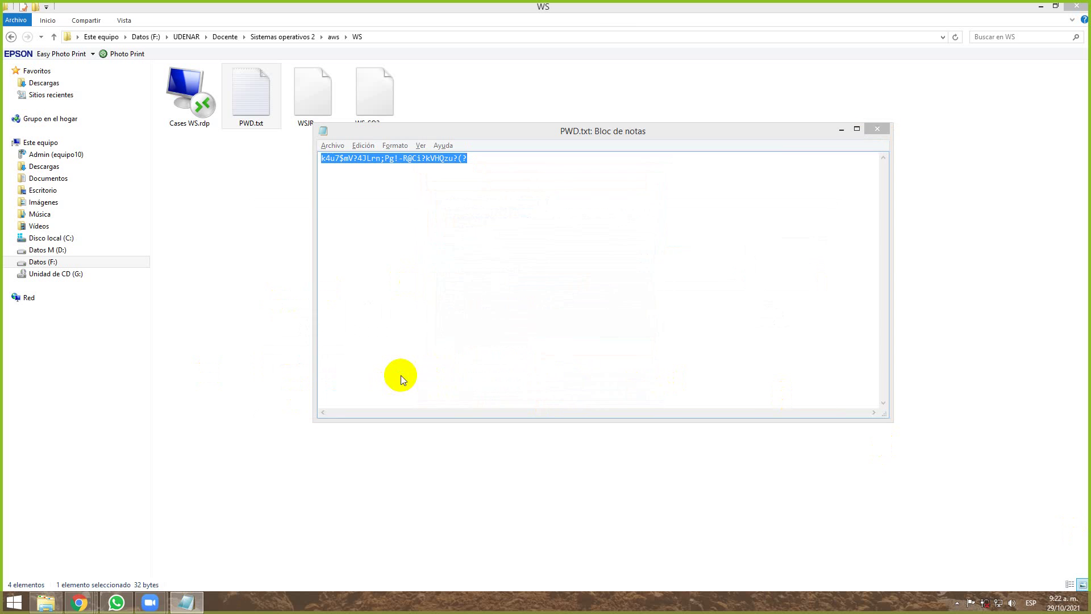
key(alt+Tab)
key(alt+Tab)
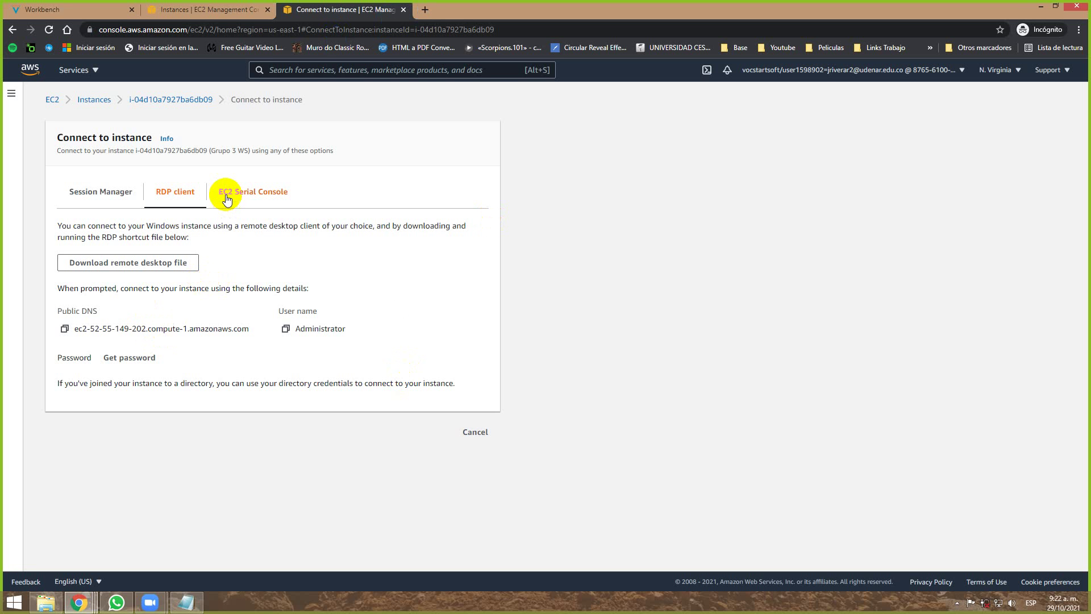
Load the WS-SO2.pem key pair on the Get Windows password page to decrypt the Administrator password.
click(127, 357)
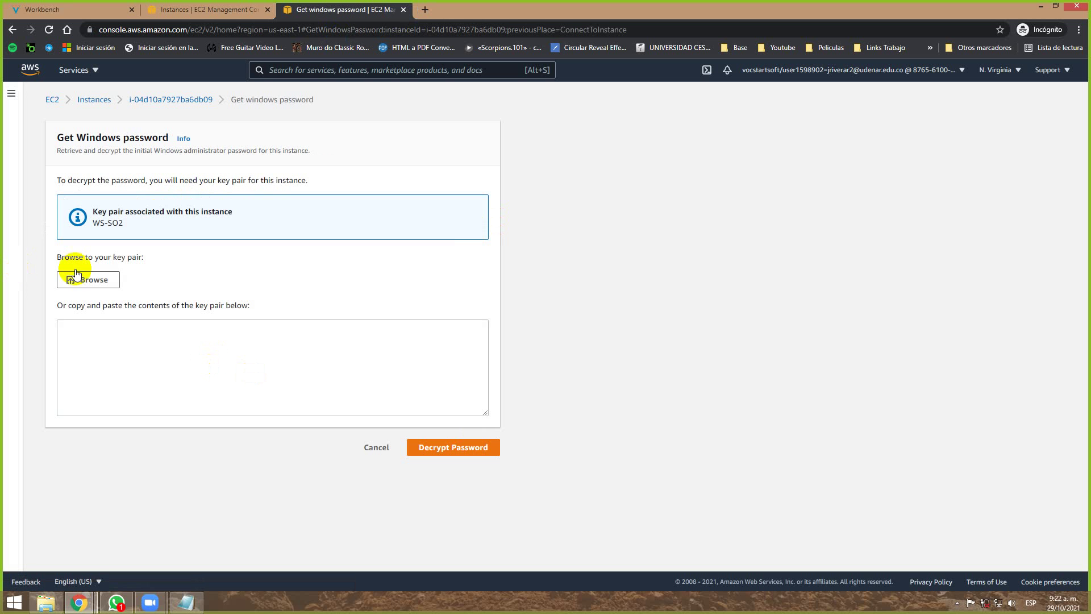
click(265, 279)
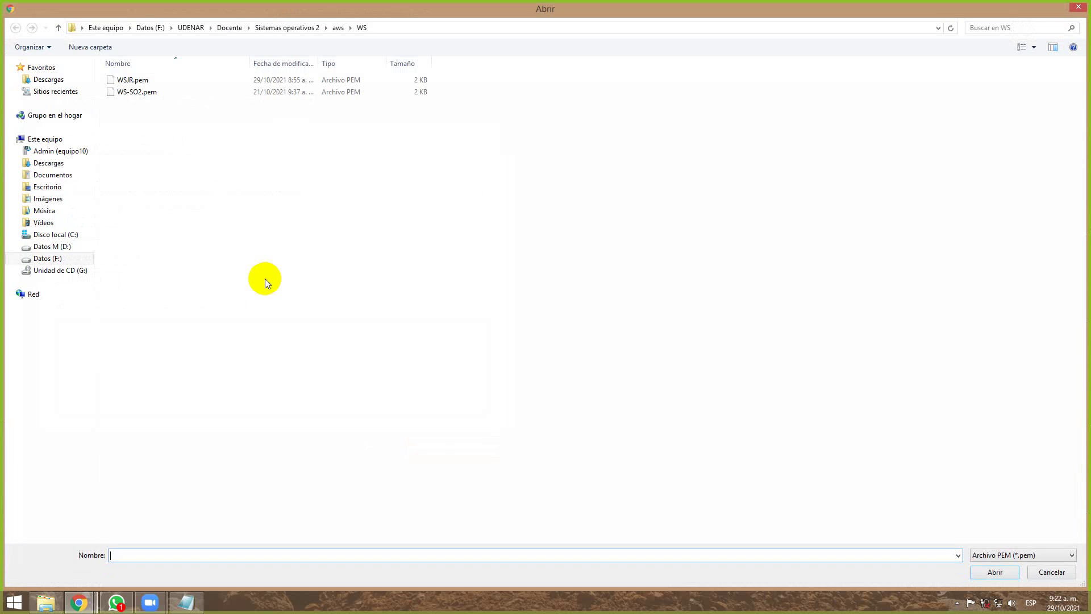
double_click(148, 92)
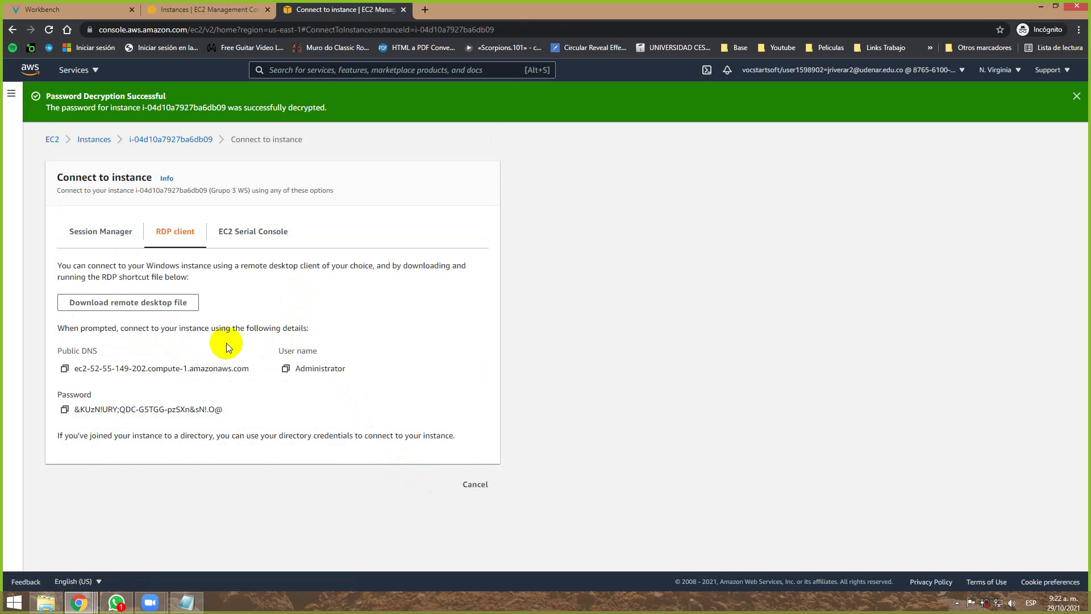
Copy the decrypted password into the PWD.txt notes on a new line beneath a typed 'G4' label.
drag(222, 409, 141, 408)
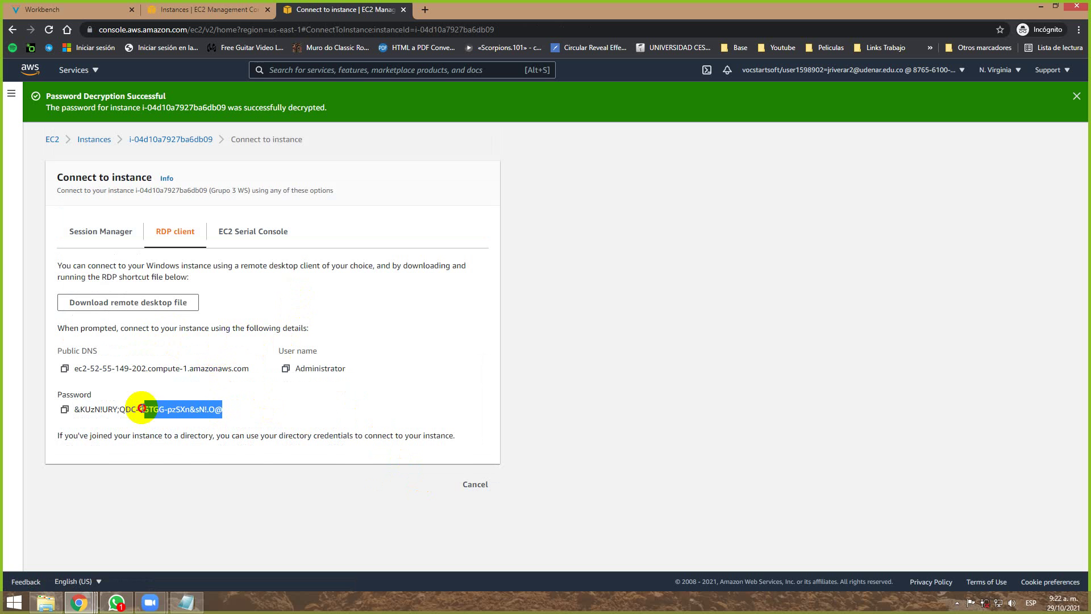
click(64, 409)
click(185, 601)
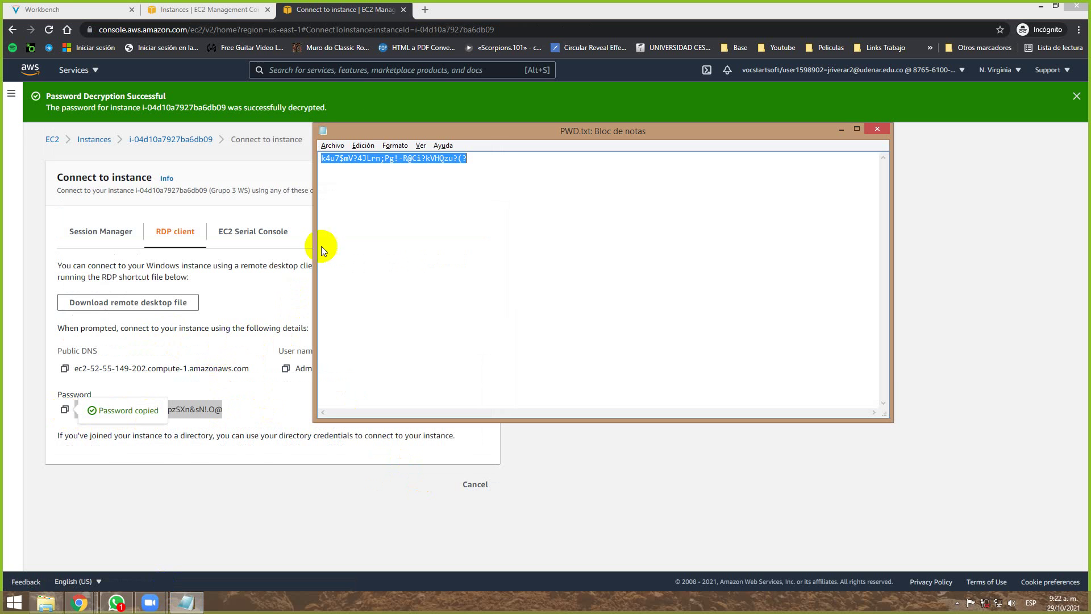
click(482, 158)
text(G4)
key(Return)
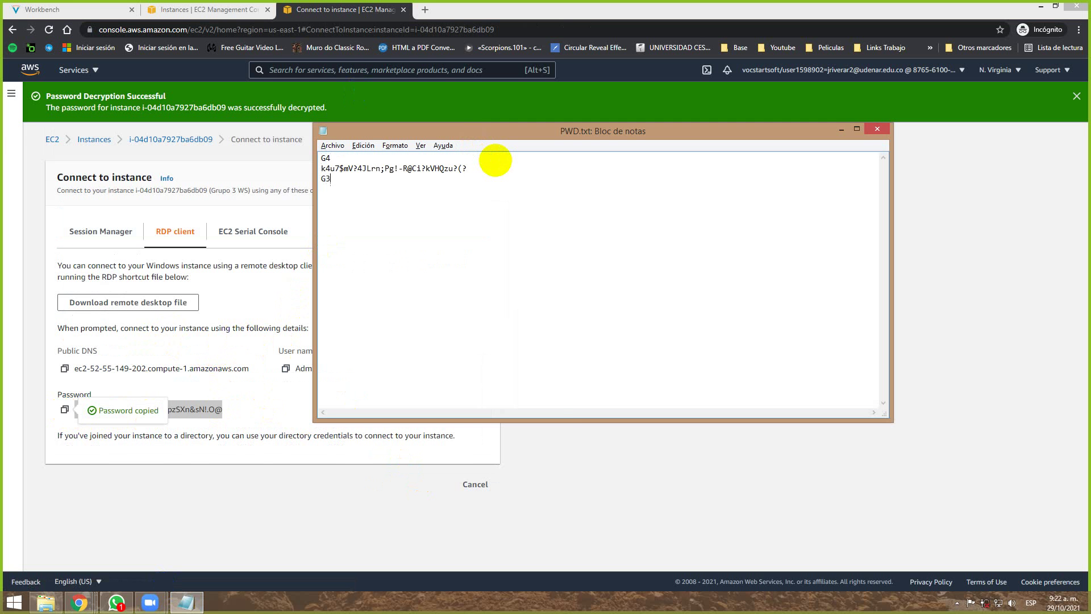
key(ctrl+v)
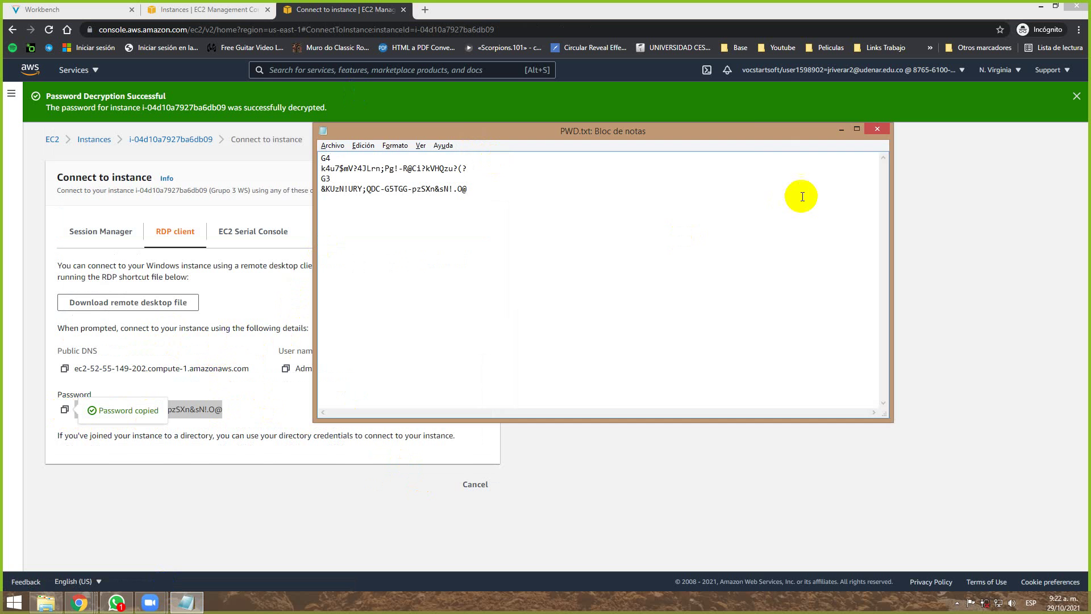
Return to the EC2 console and open a new File Explorer window.
key(alt+Tab)
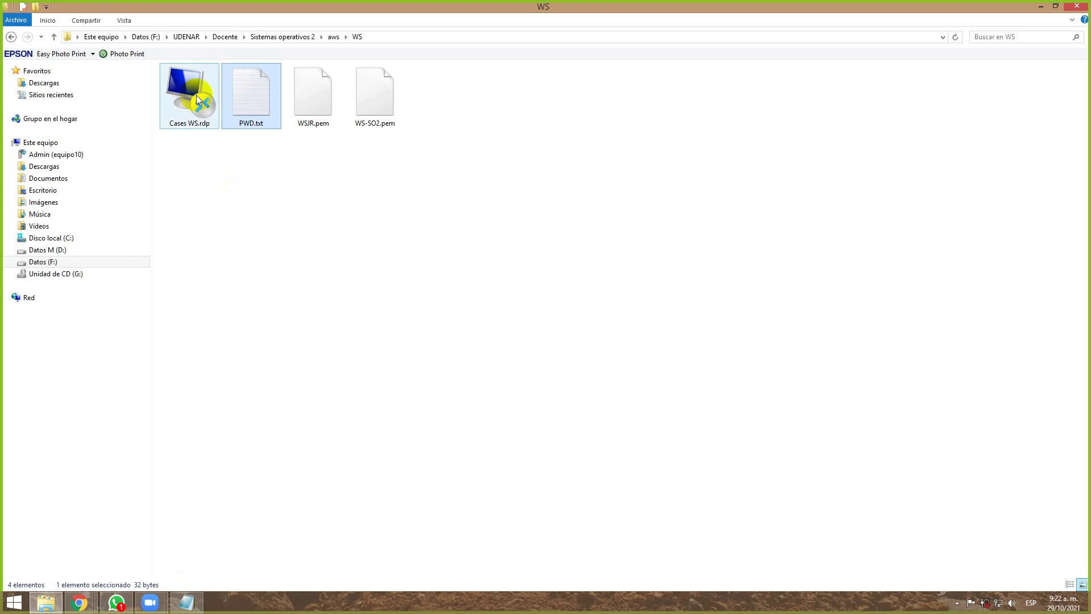
key(alt+Tab)
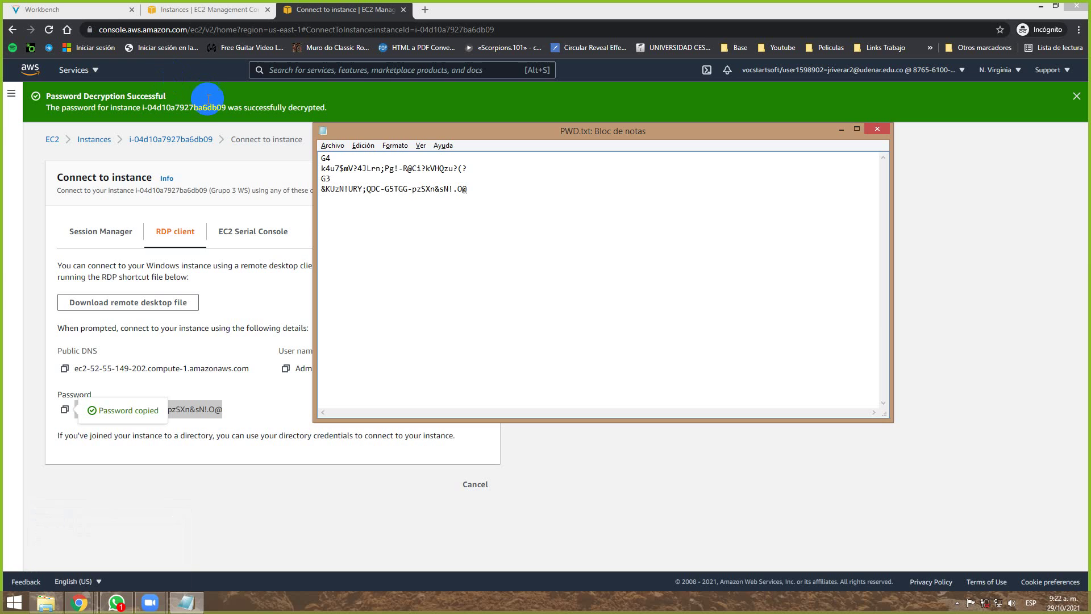
click(241, 112)
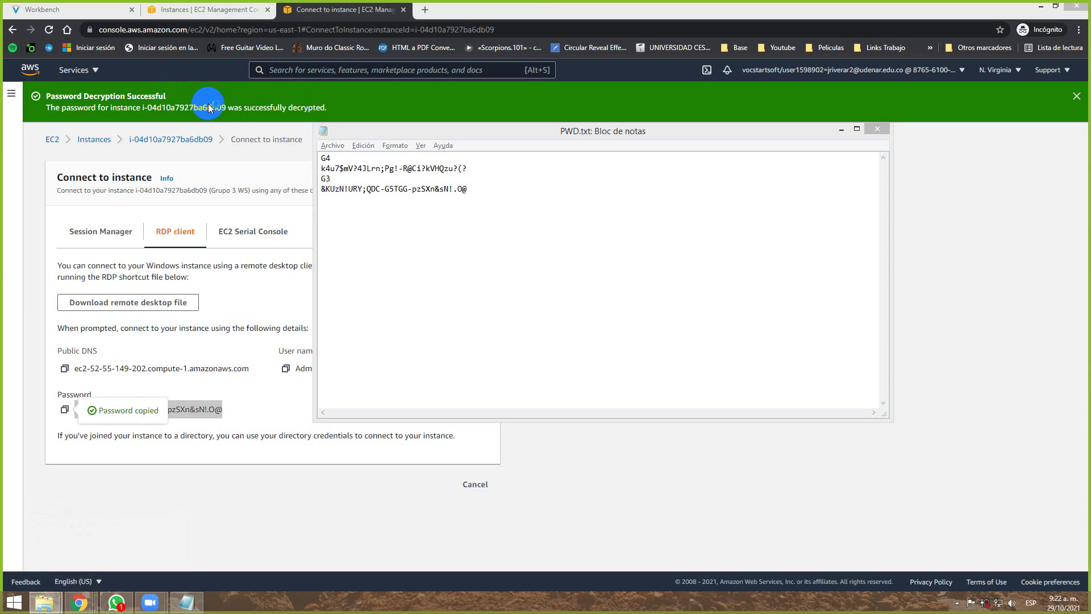
key(super+e)
Launch Grupo 3 WS.rdp from Downloads, sign in as Administrator with the pasted password, and accept the certificate.
double_click(175, 88)
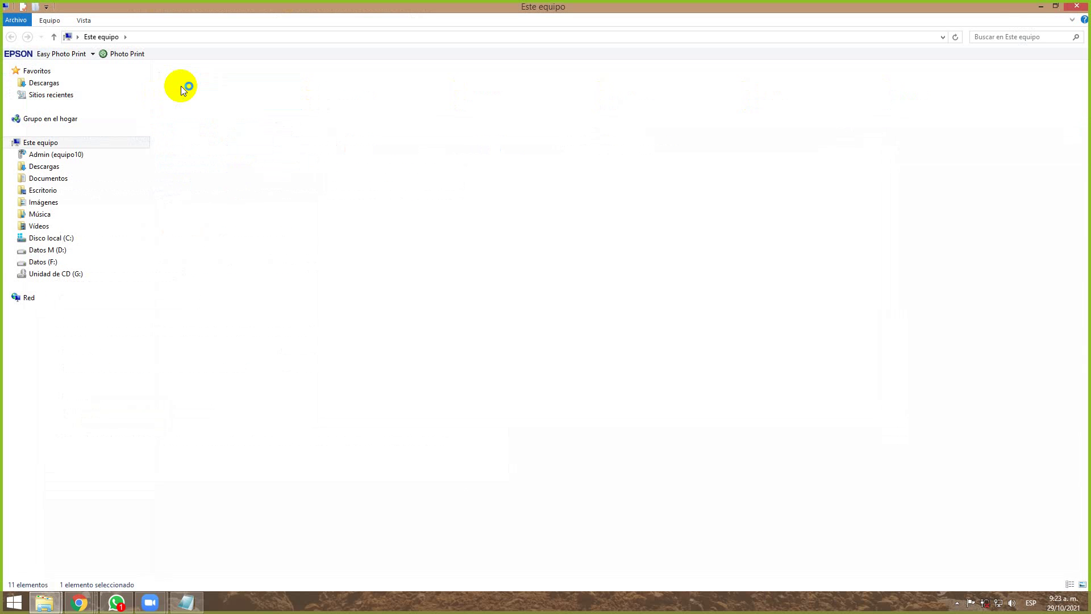
double_click(991, 97)
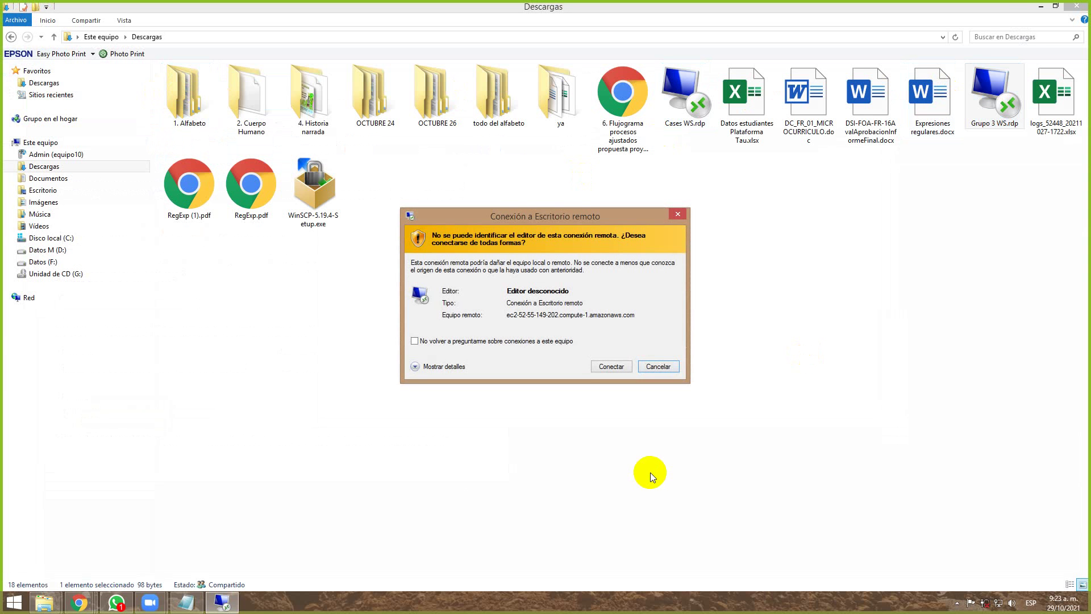
click(459, 341)
click(604, 366)
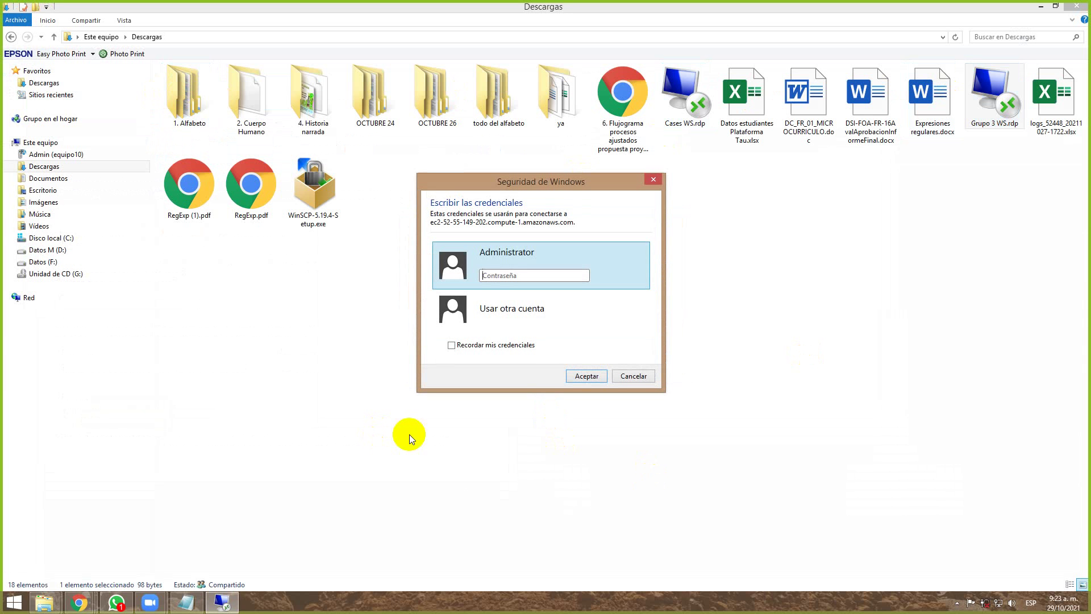
key(ctrl+v)
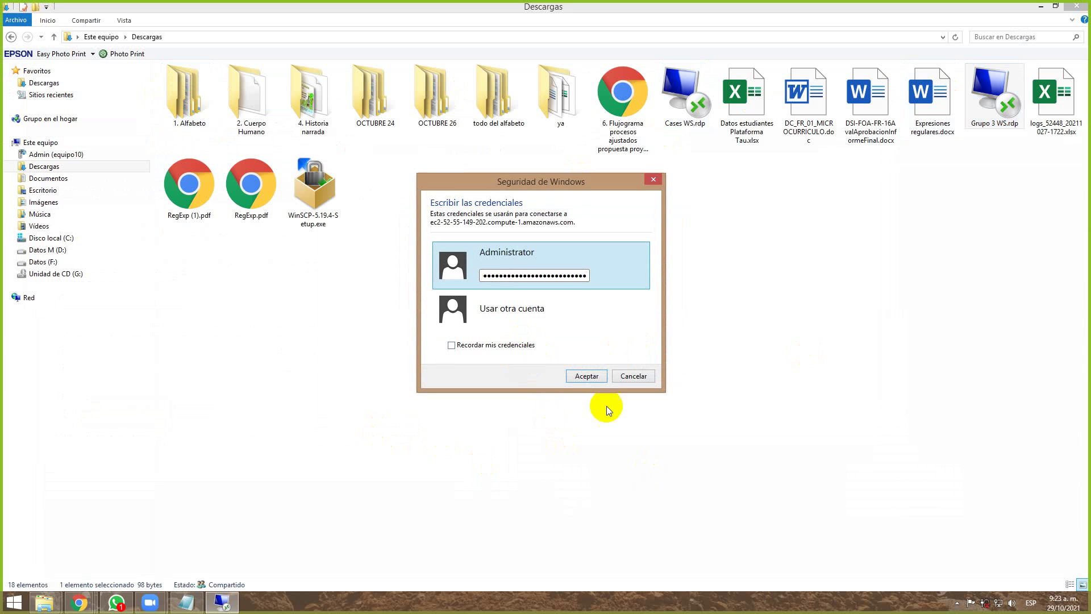
click(586, 376)
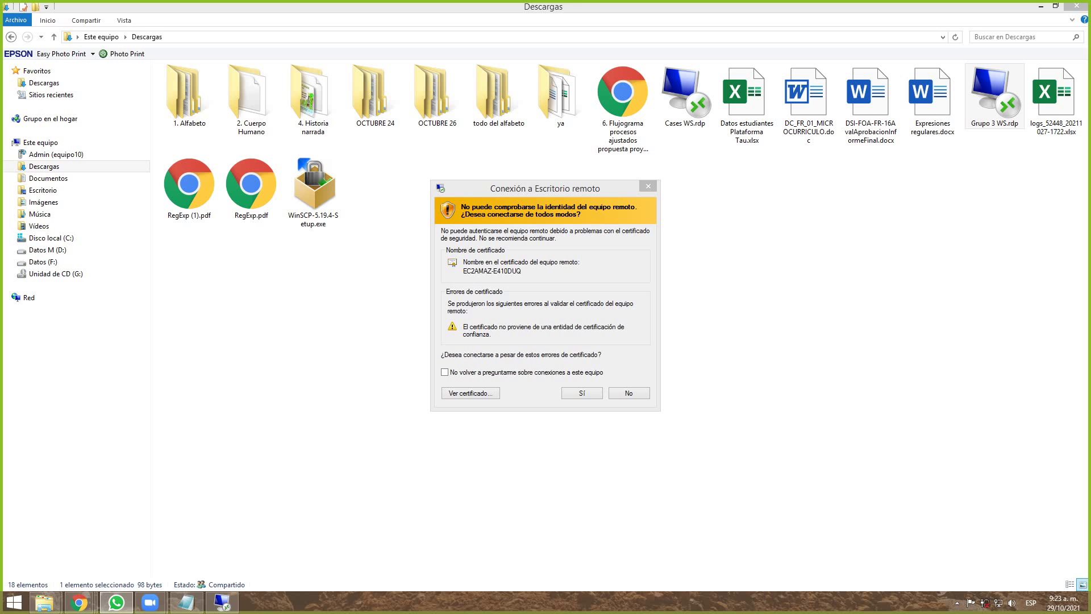
key(Return)
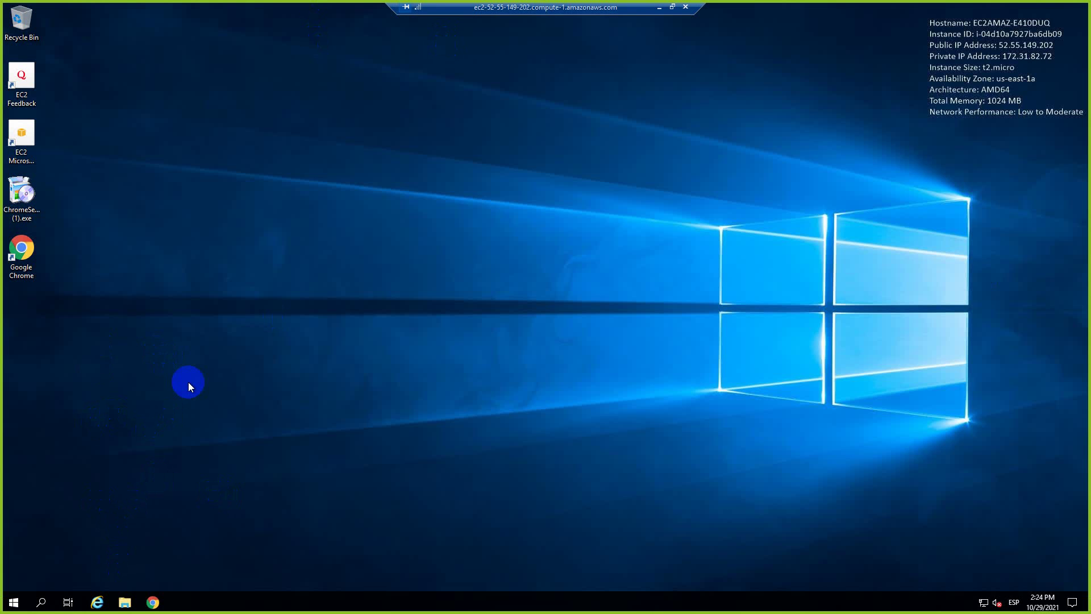
Open Windows Defender Firewall by searching Start for 'firewa'.
click(13, 602)
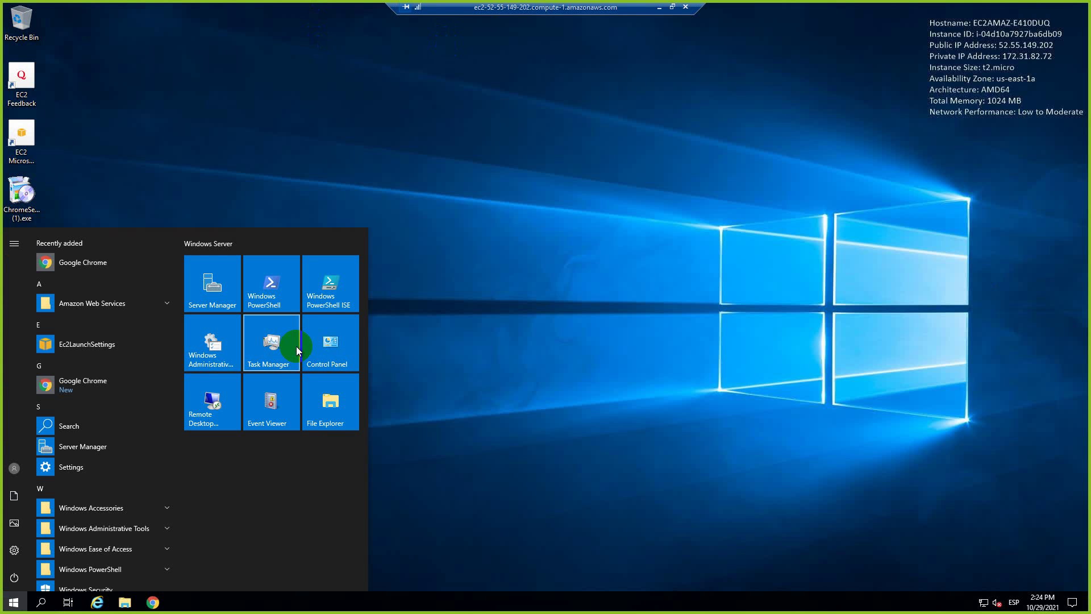
text(firewa)
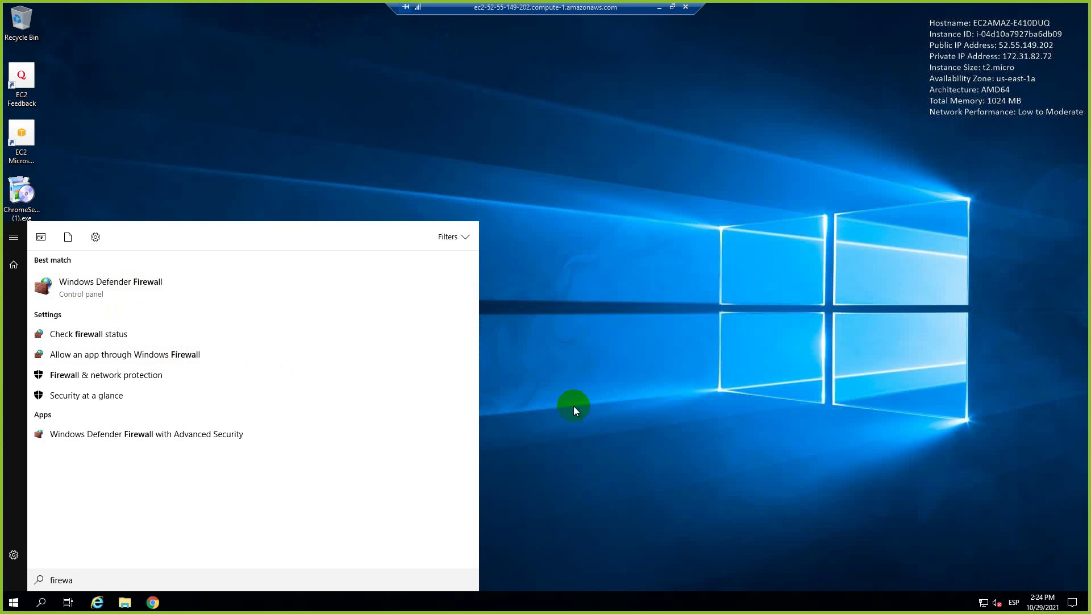
key(Return)
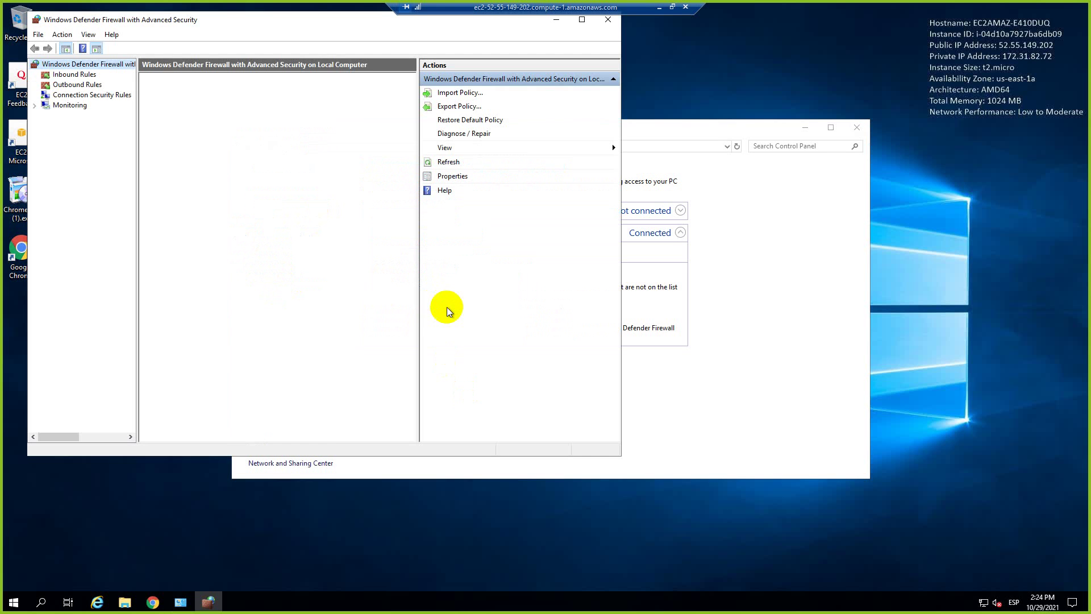
Confirm the FTP Server inbound and outbound rules are enabled in advanced settings, then close the console.
click(74, 74)
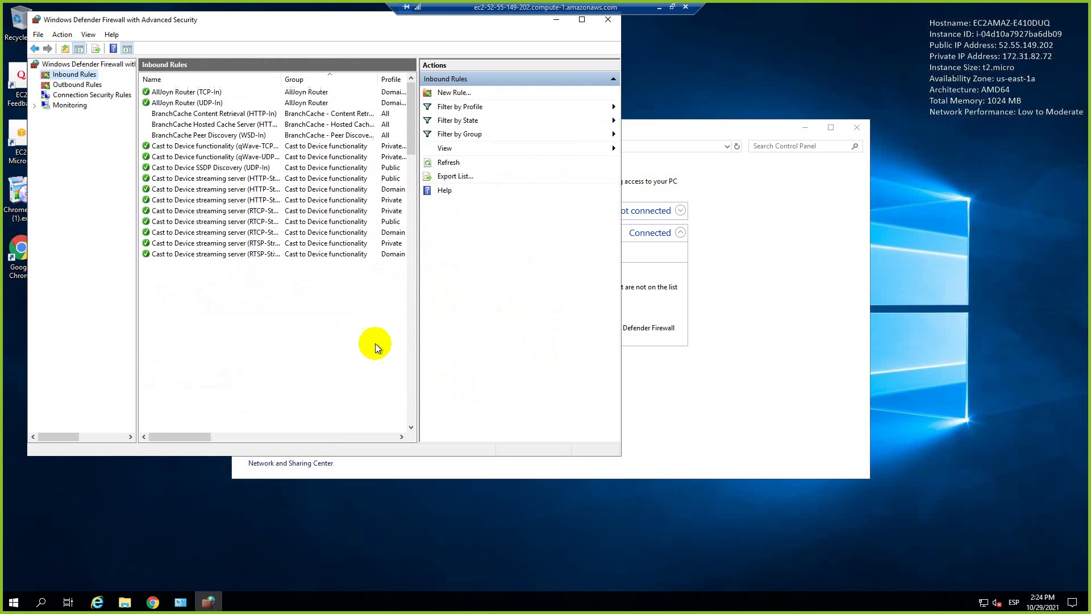
click(198, 180)
key(f)
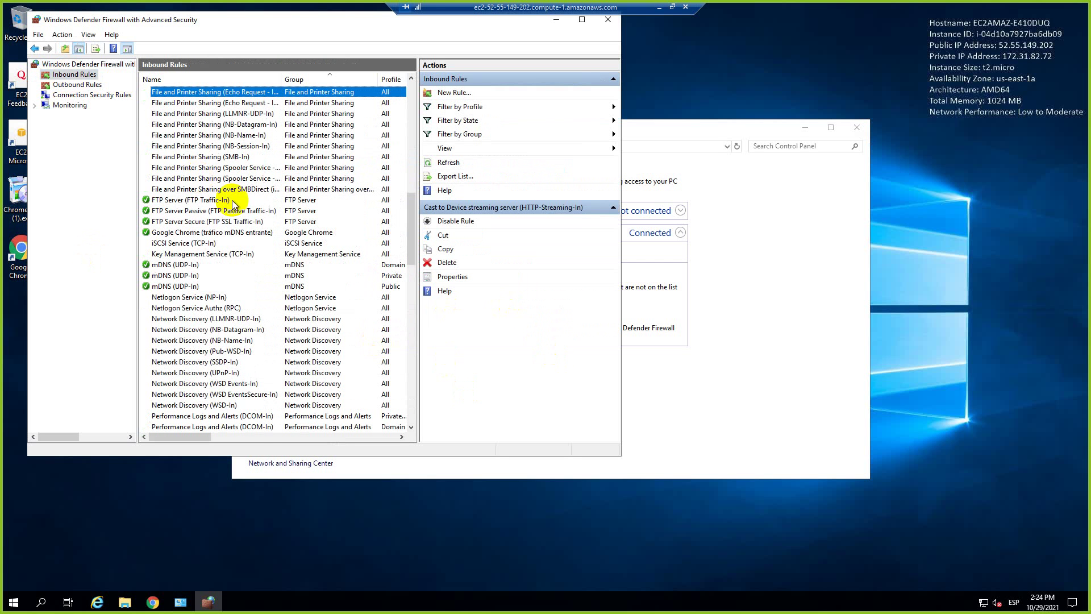
click(167, 200)
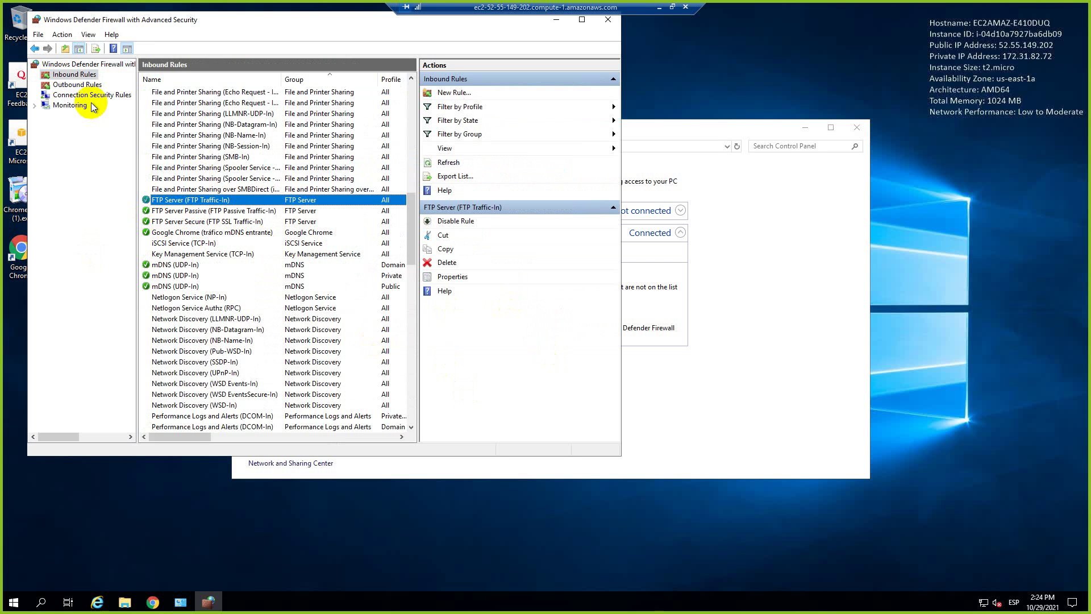
click(77, 85)
click(211, 170)
key(f)
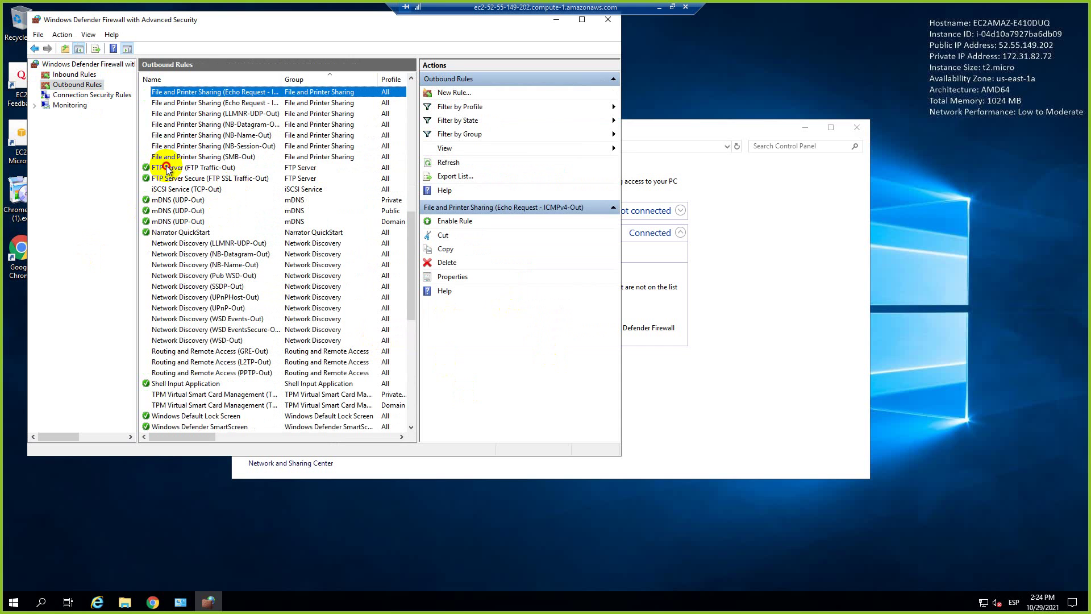
click(166, 168)
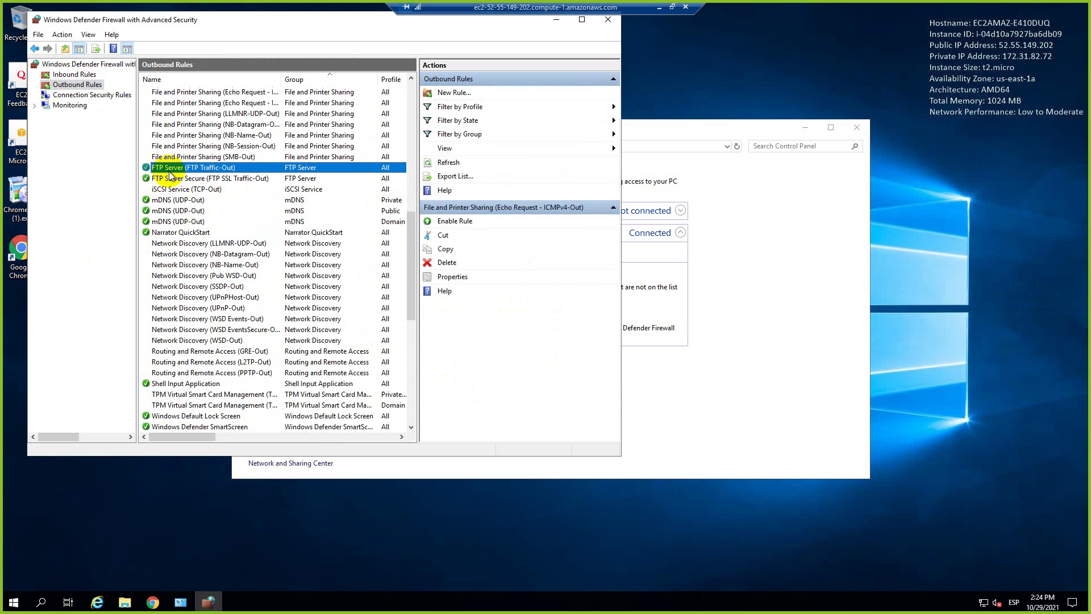
click(612, 25)
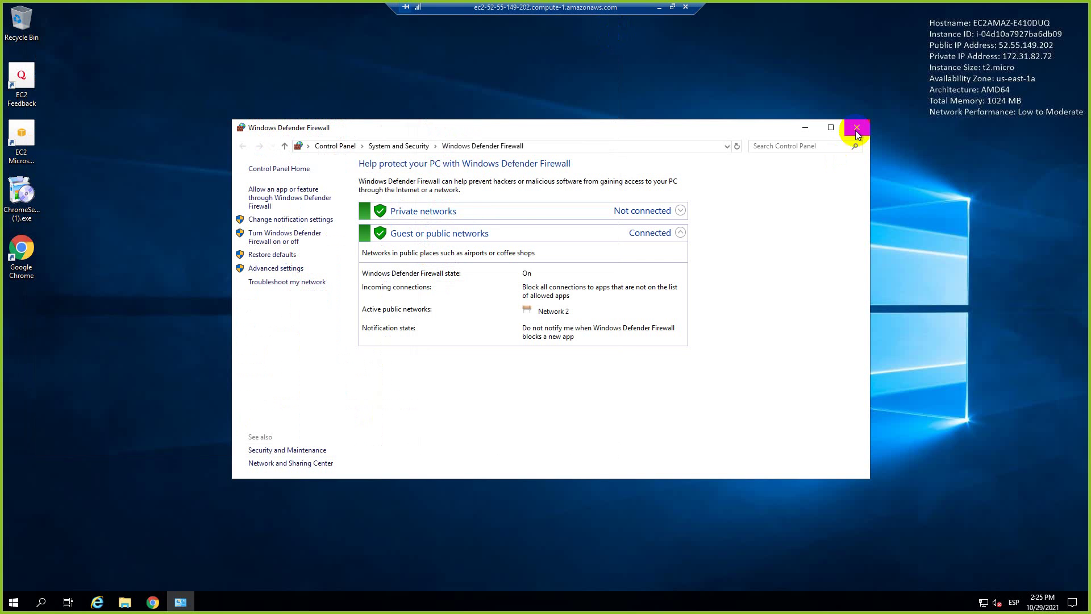
Open and close Internet Explorer, launch Google Chrome, and close the firewall window.
click(99, 596)
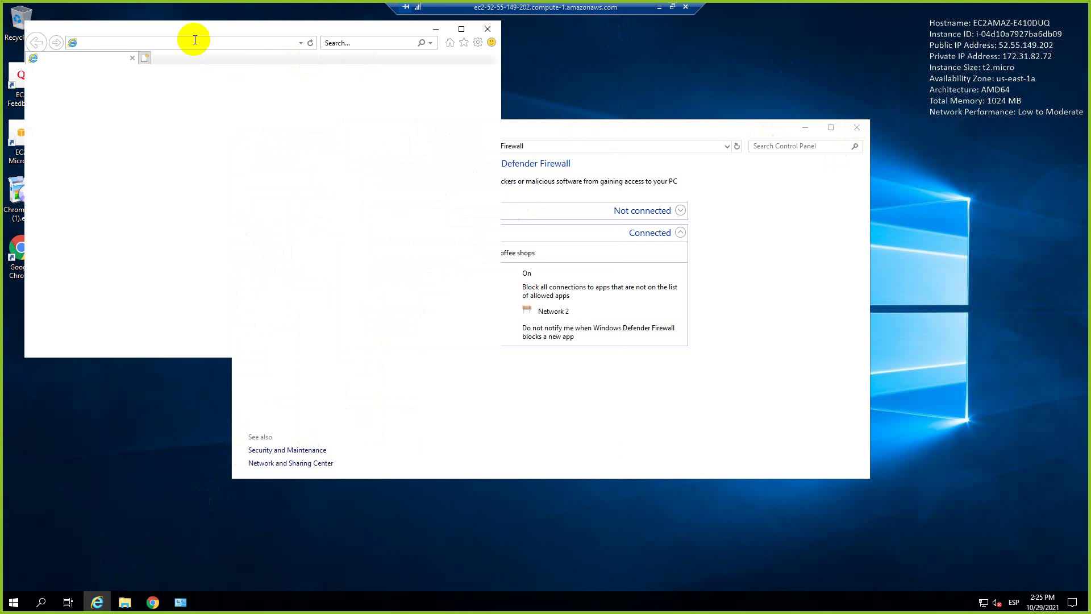
click(185, 43)
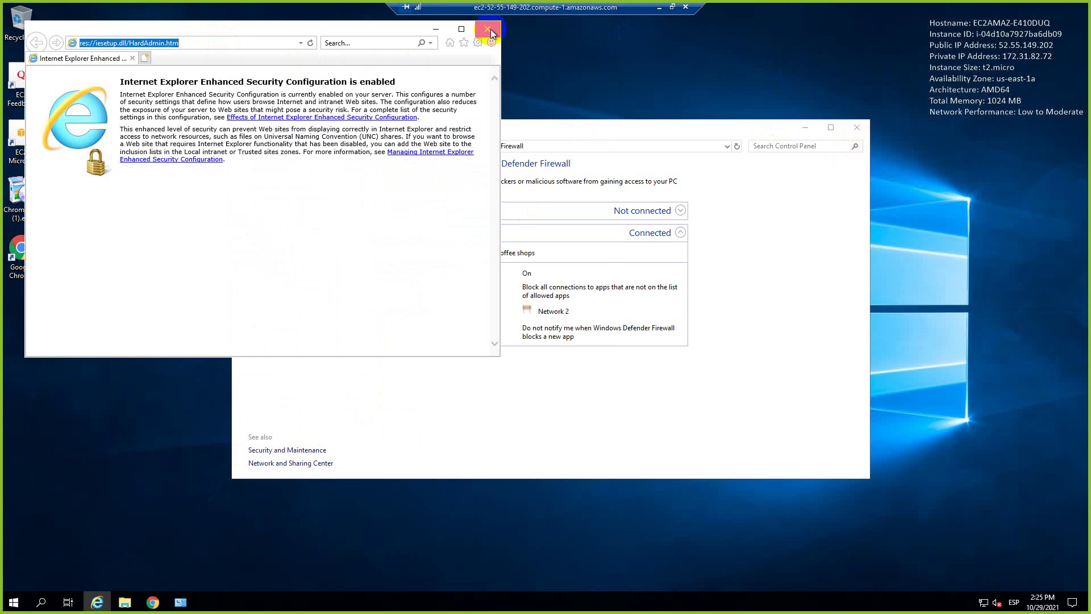
click(489, 29)
double_click(32, 244)
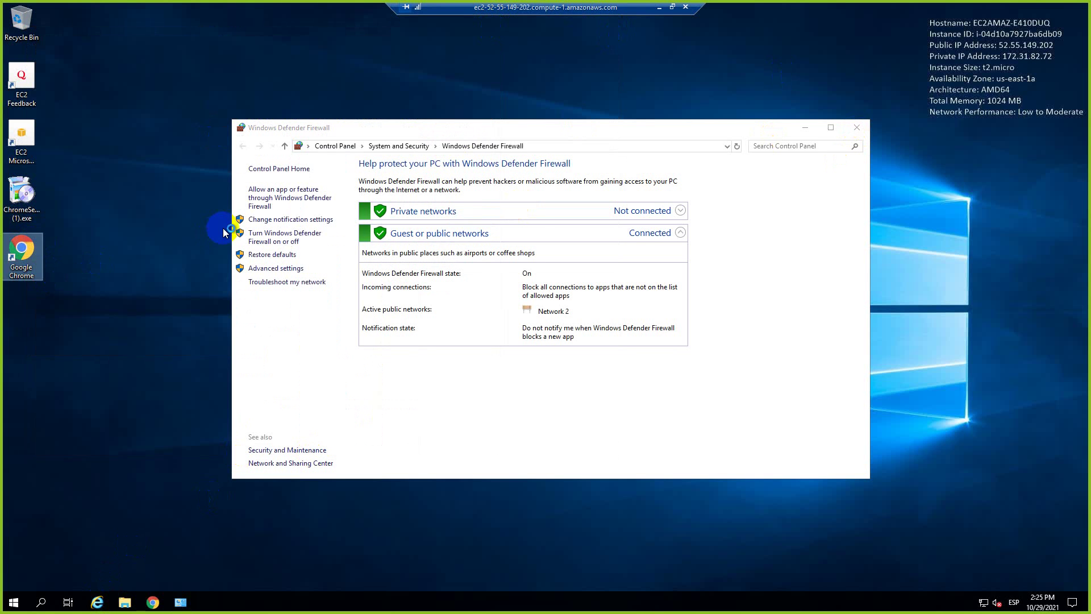
click(856, 128)
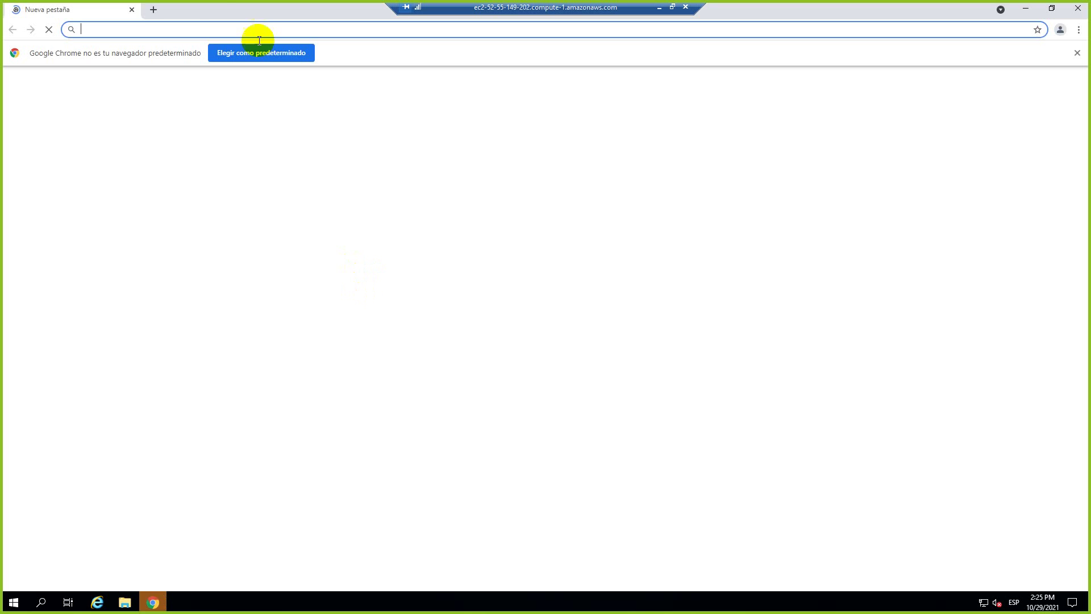
In Chrome, go to ftp://locahost and choose Google Chrome as the ftp link handler.
click(190, 31)
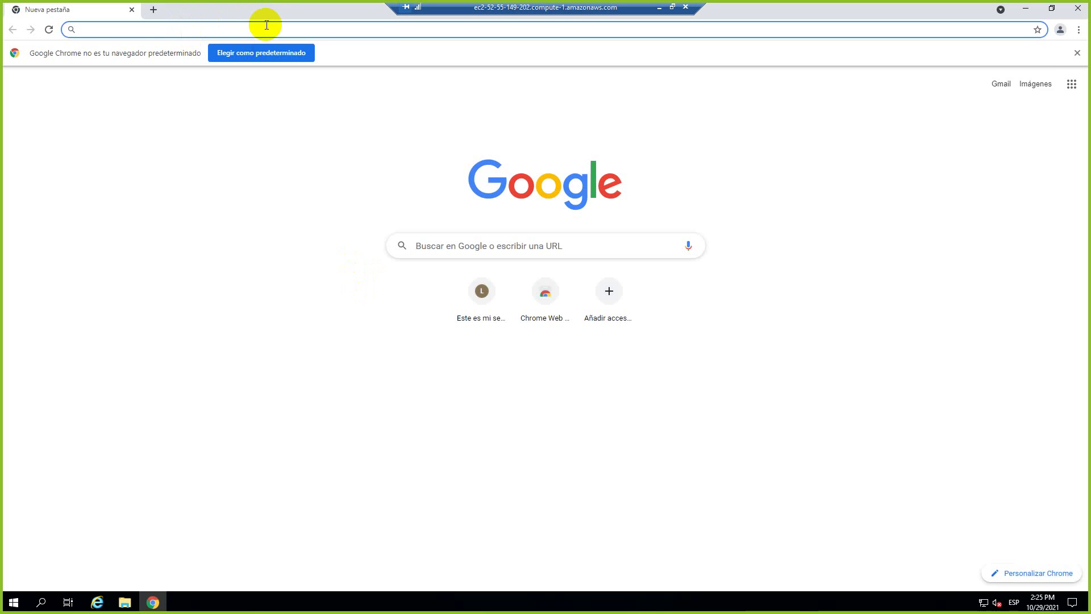
text(ftp://locahot)
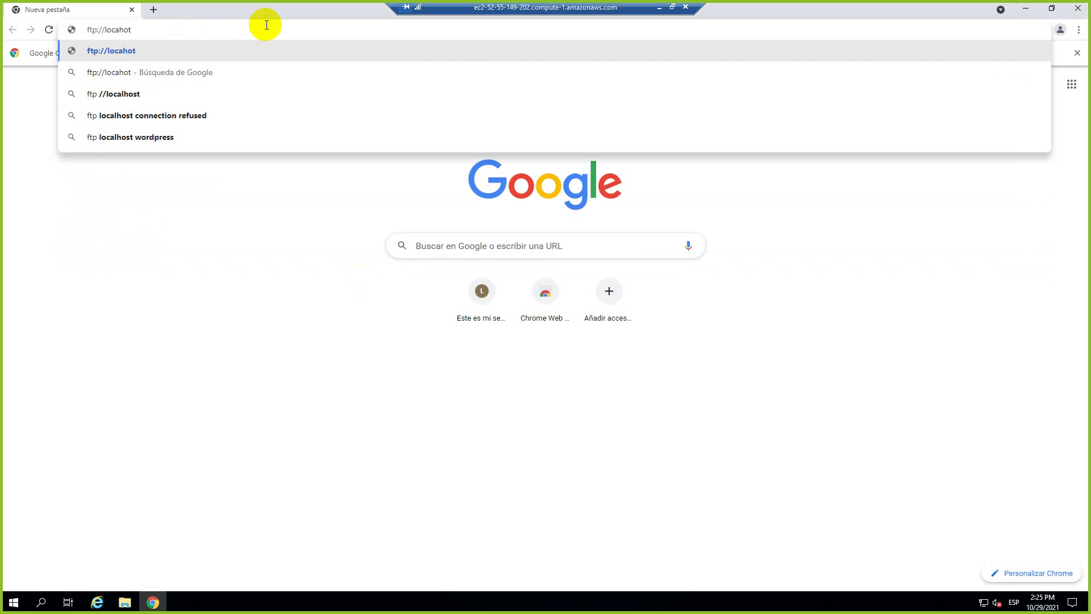
key(BackSpace)
text(st)
key(Return)
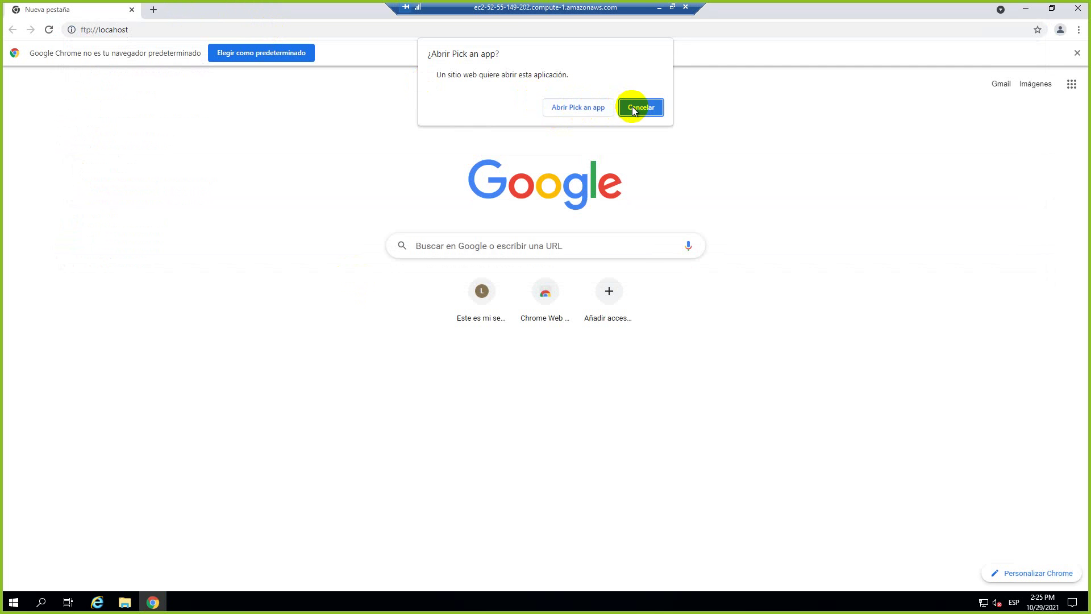
click(561, 107)
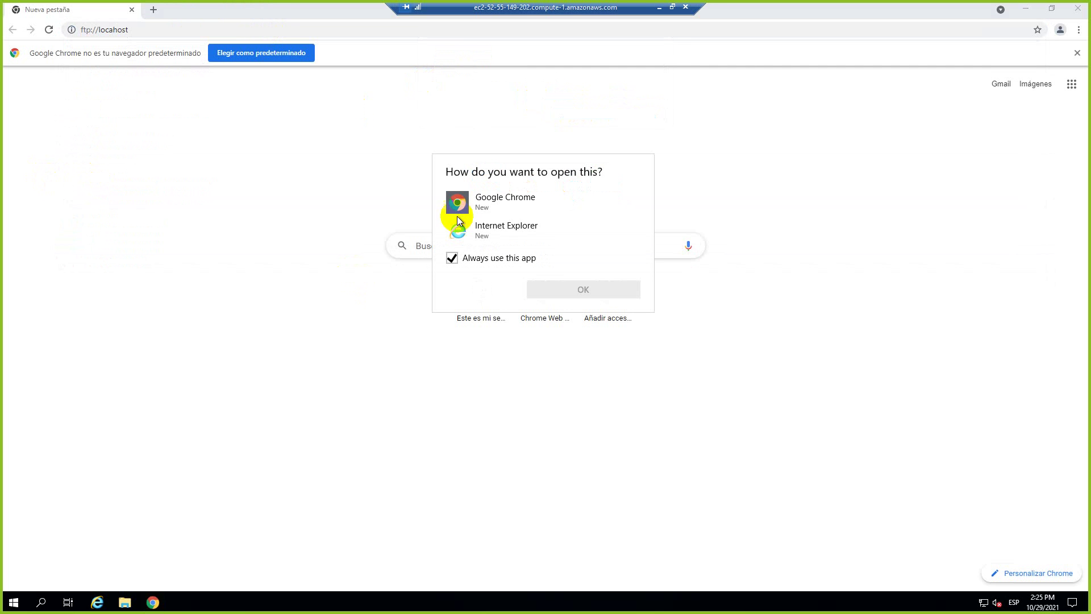
click(487, 202)
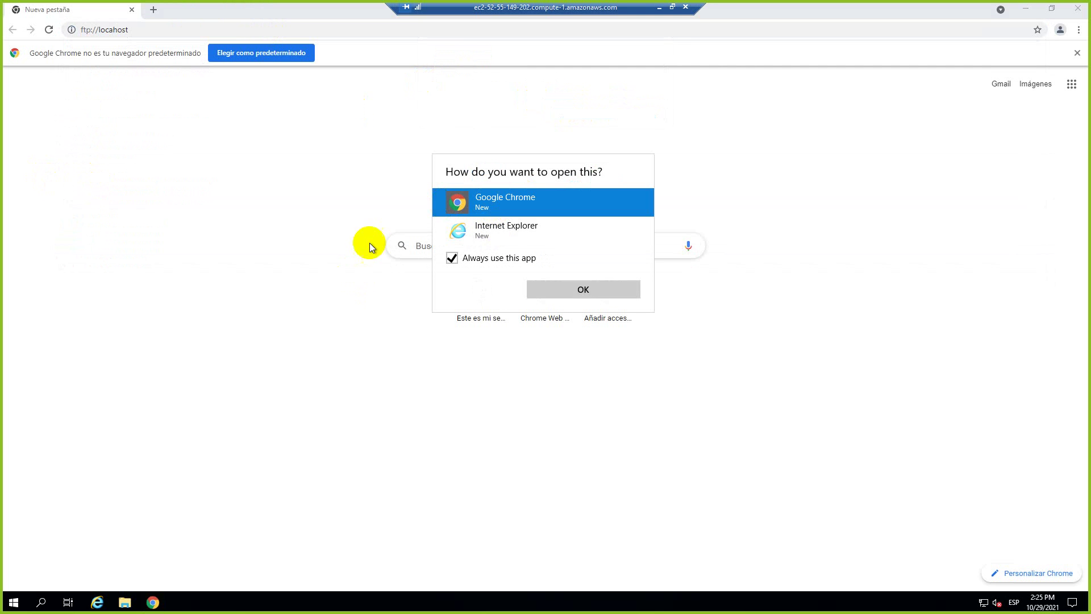
click(613, 291)
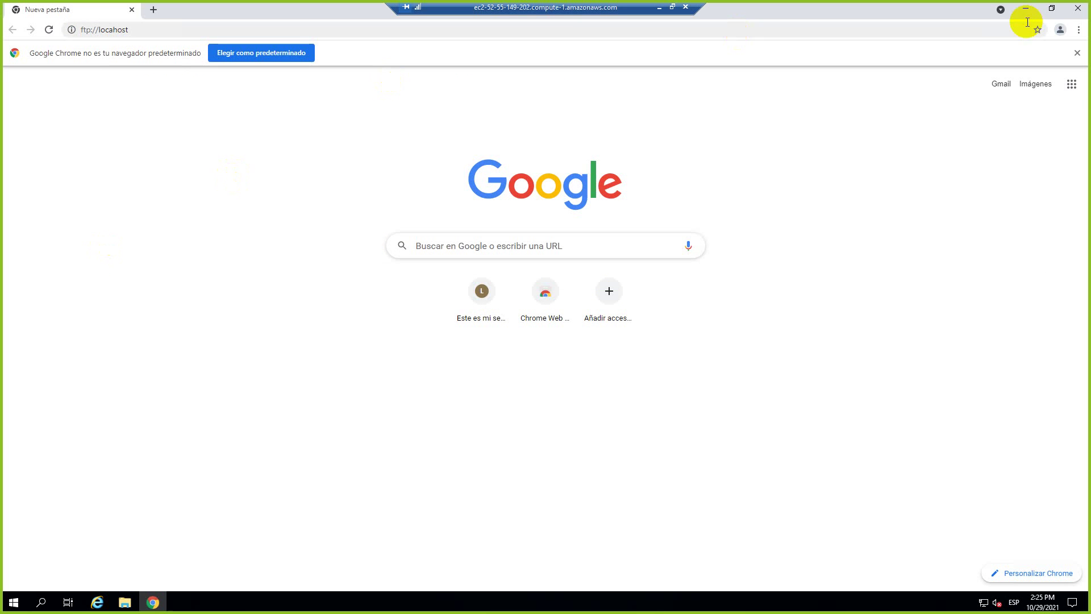
click(1078, 55)
click(1071, 57)
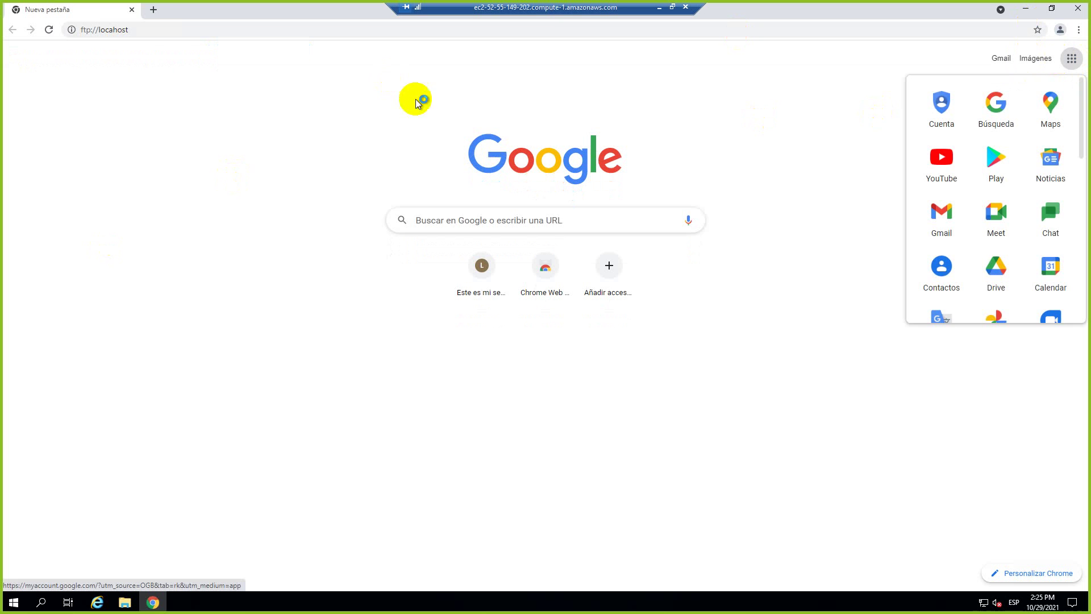
click(395, 98)
click(144, 29)
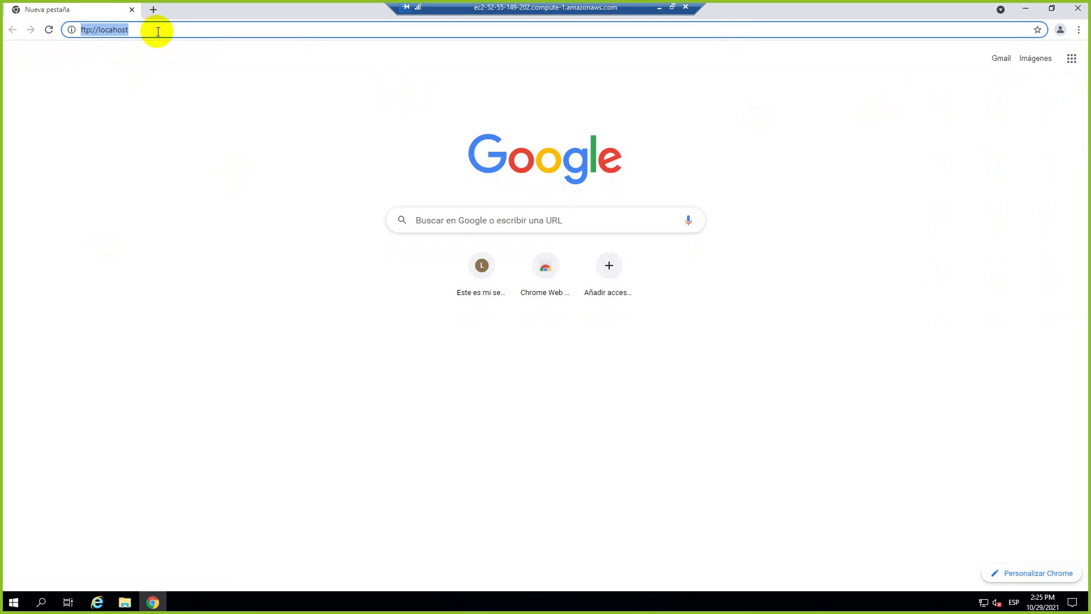
key(Return)
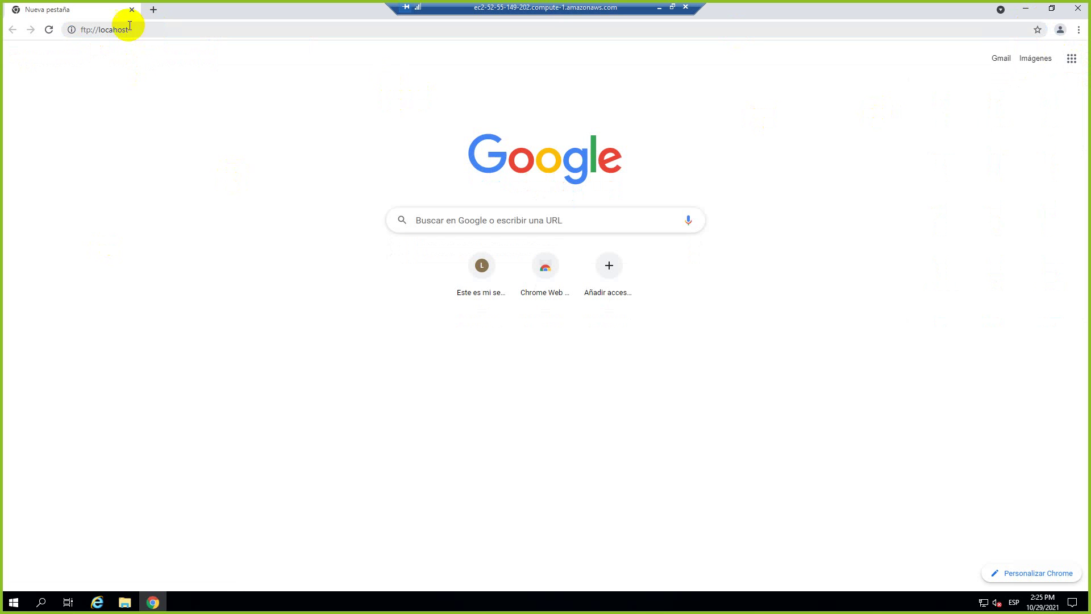
click(139, 29)
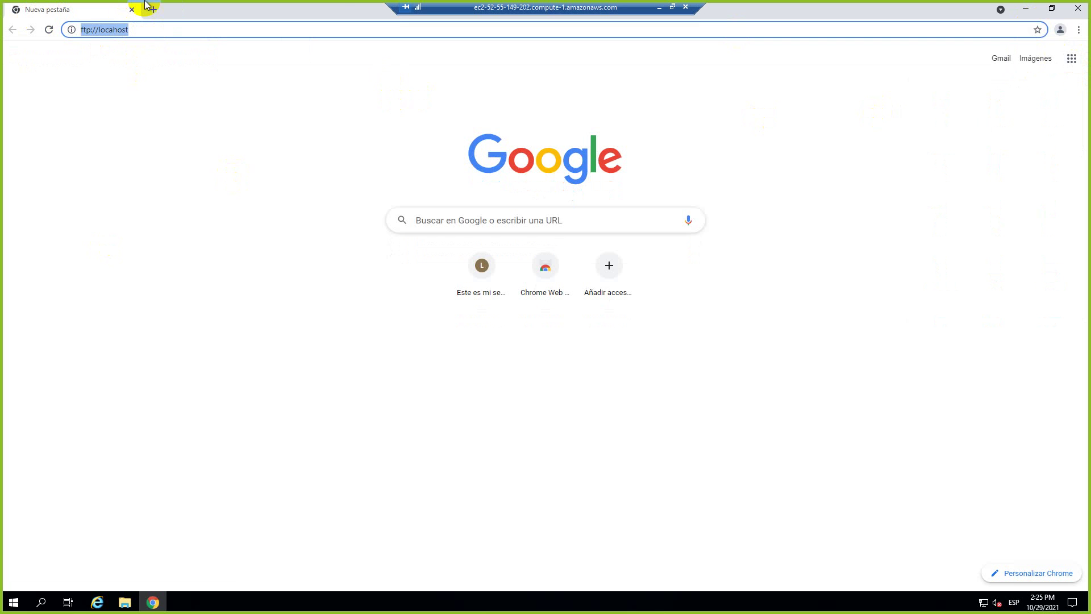
In Internet Explorer, load ftp://locahost/ and retry it after it fails.
click(97, 601)
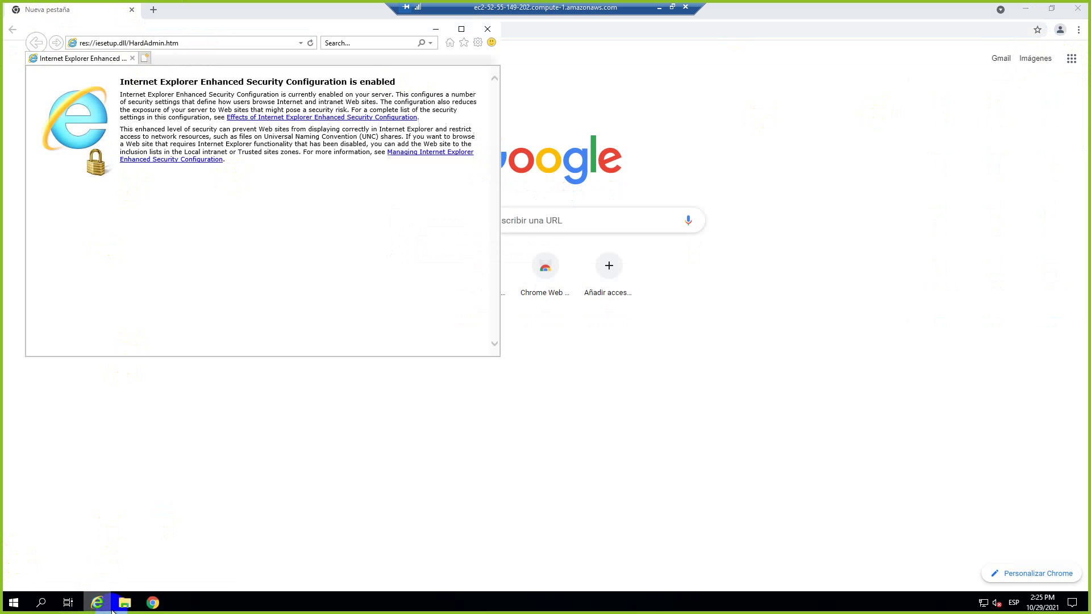
click(182, 43)
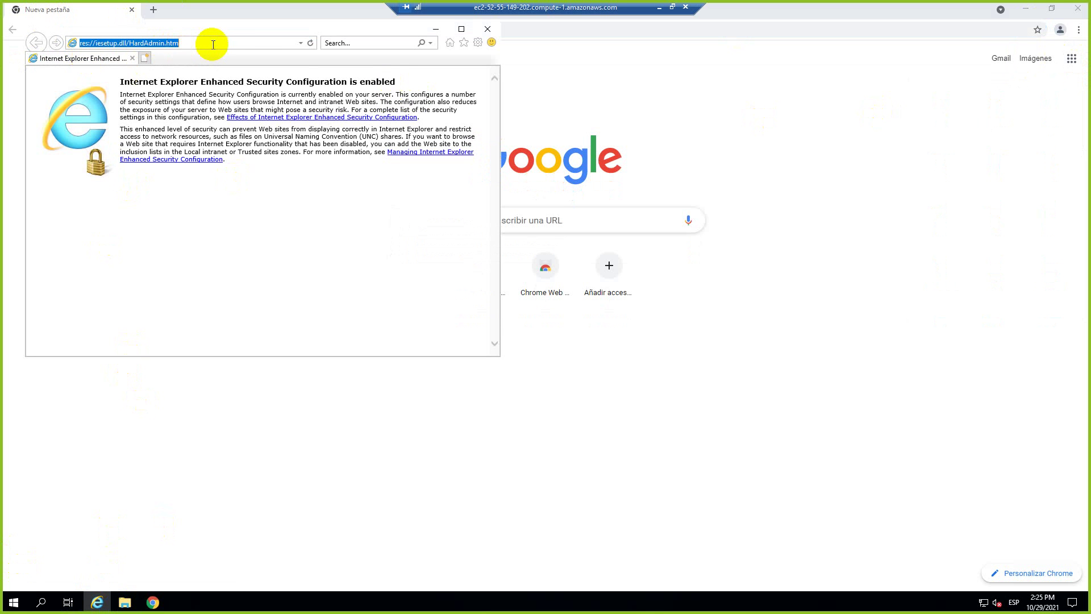
text(ftp://locahost/)
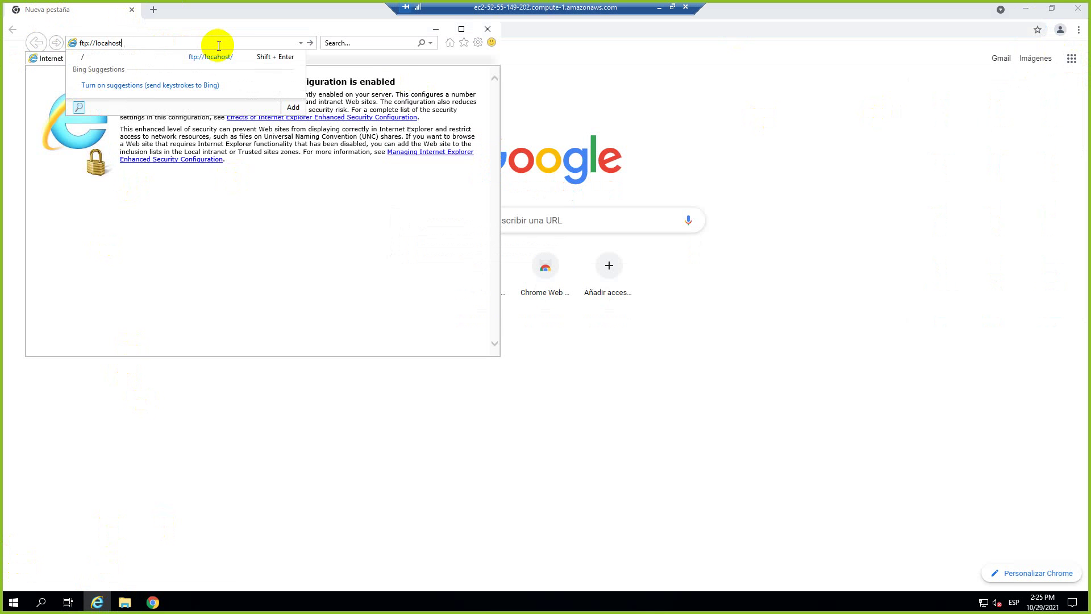
key(Return)
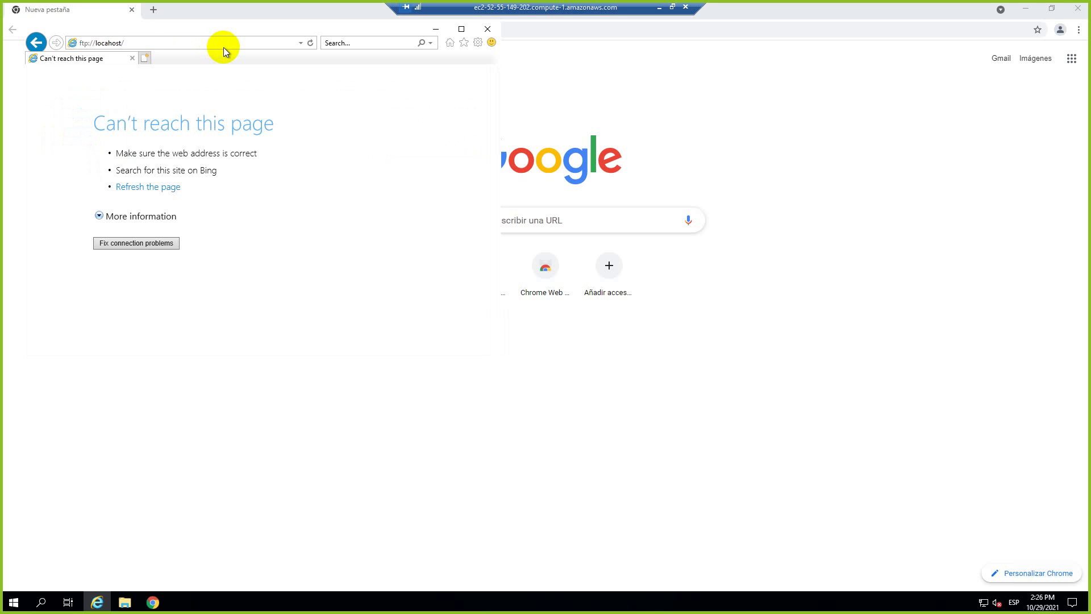
click(145, 43)
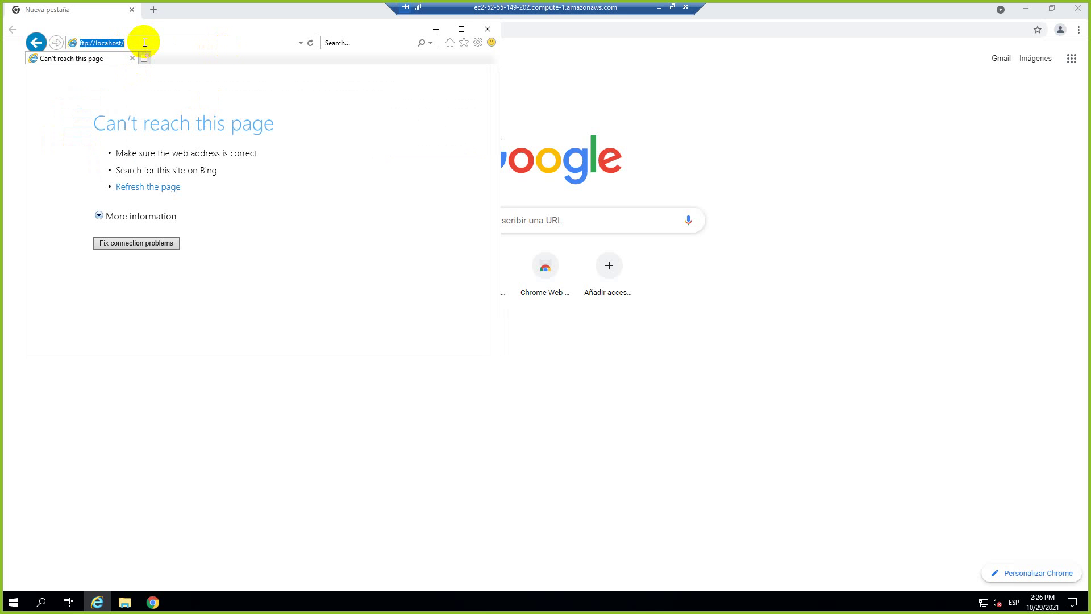
key(Return)
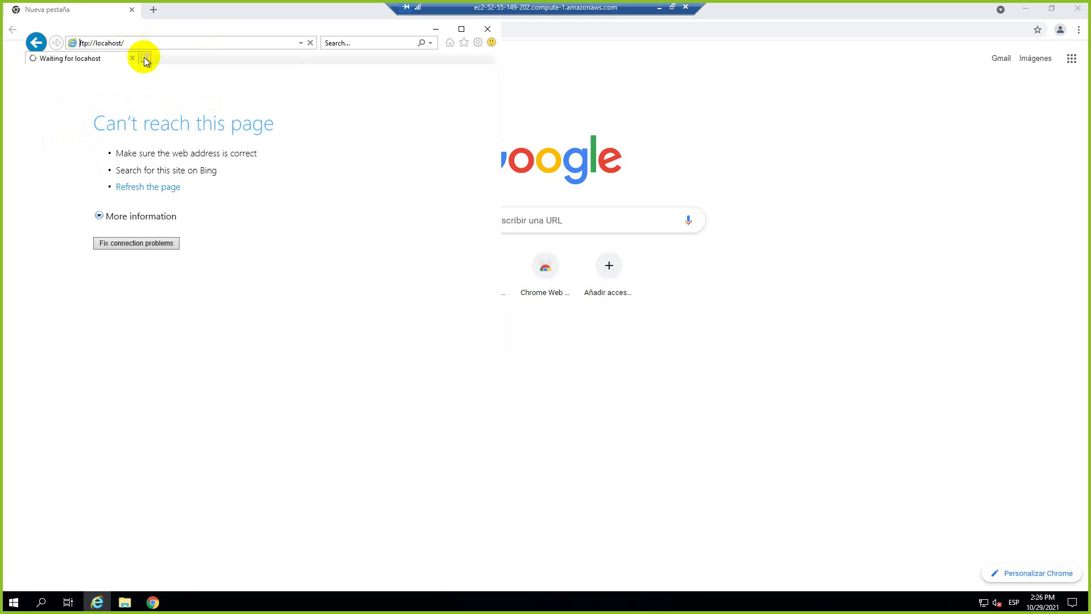
click(11, 603)
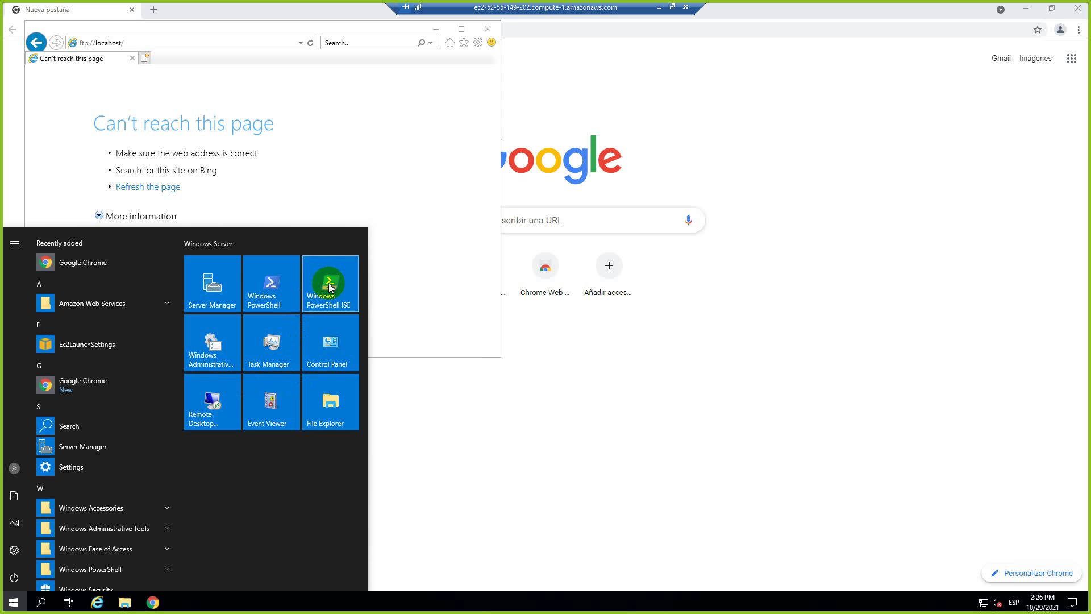
text(IIs)
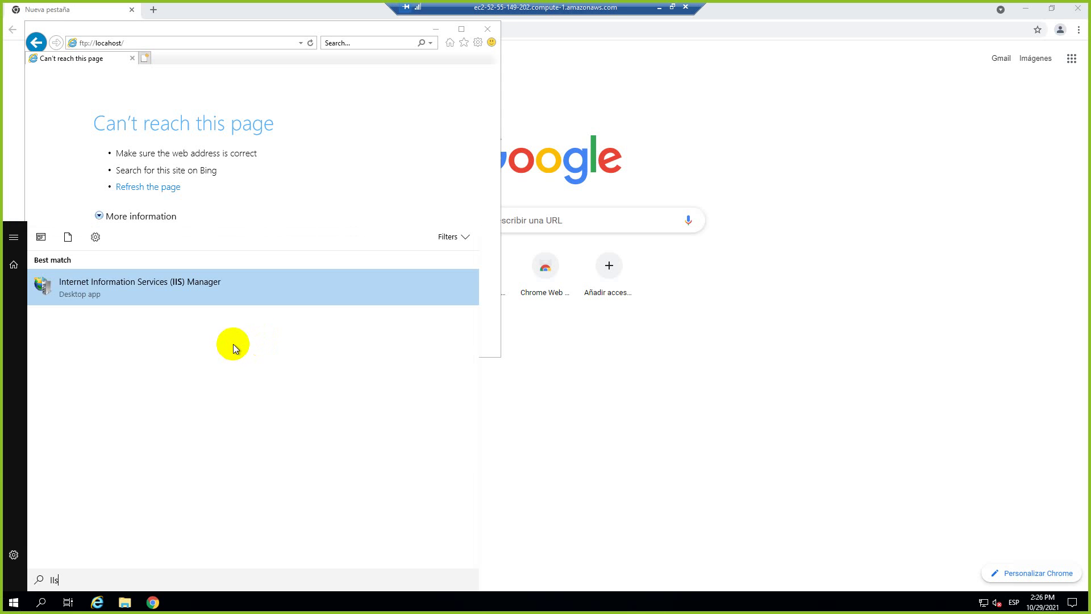
click(166, 293)
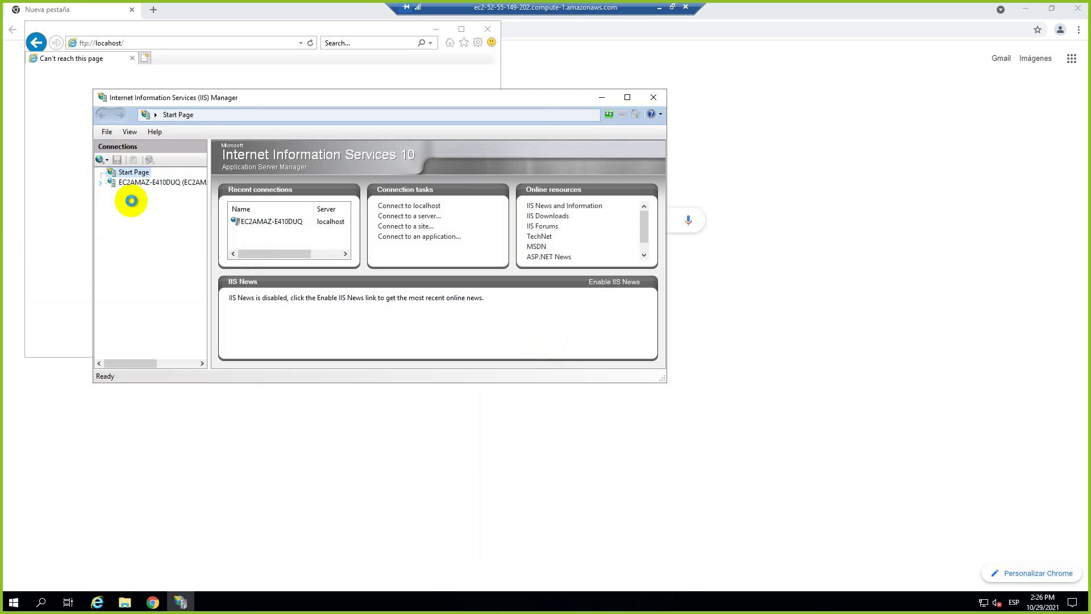
click(136, 182)
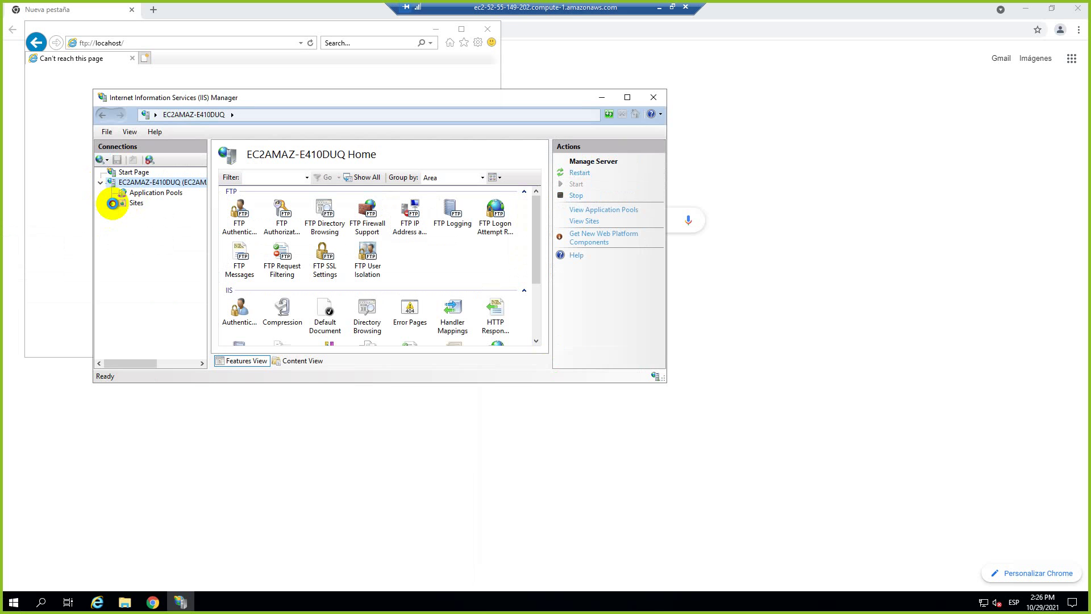
click(112, 203)
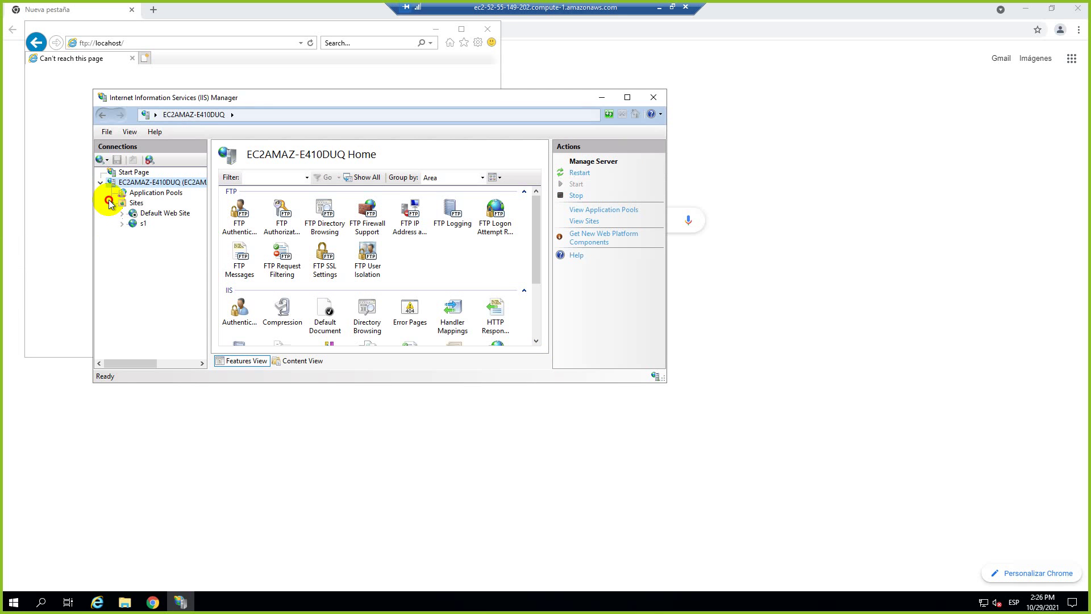
click(111, 204)
click(111, 203)
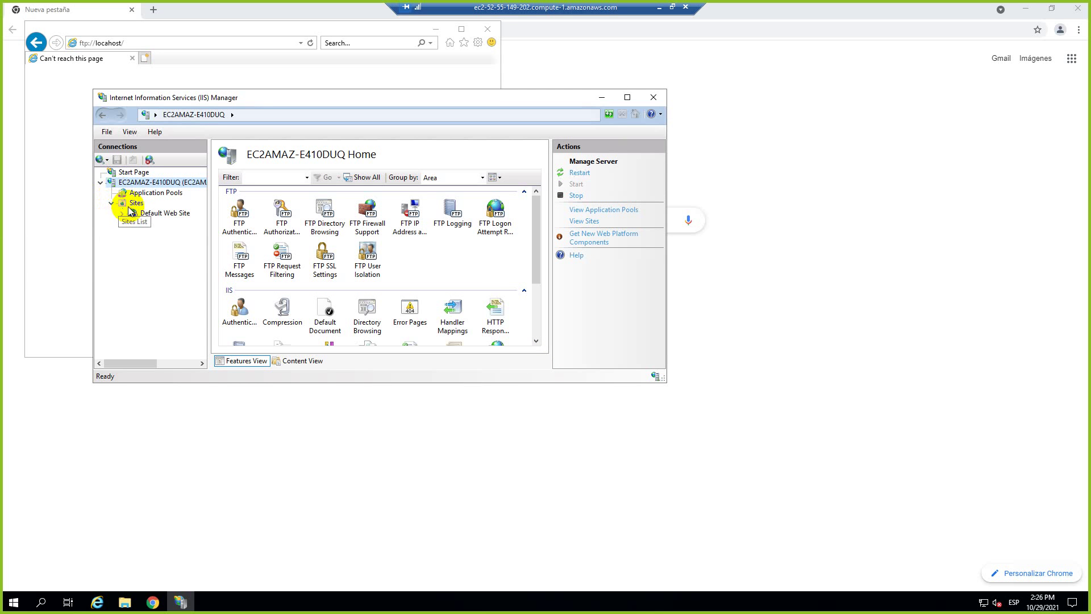
click(654, 97)
Close Internet Explorer, disconnect the remote session, and start VirtualBox from the local Start screen.
click(490, 34)
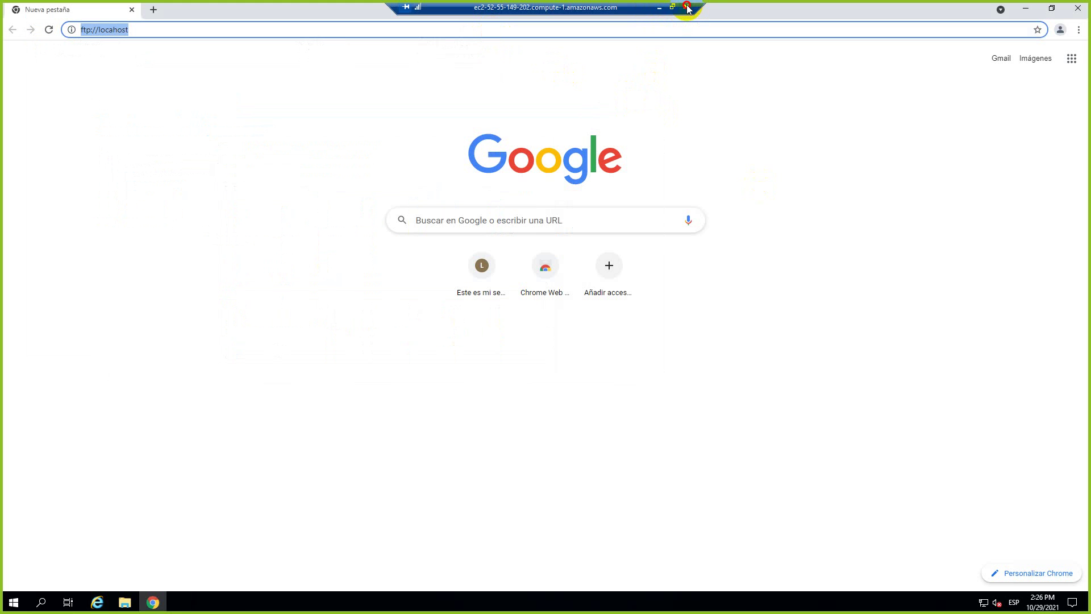
click(687, 8)
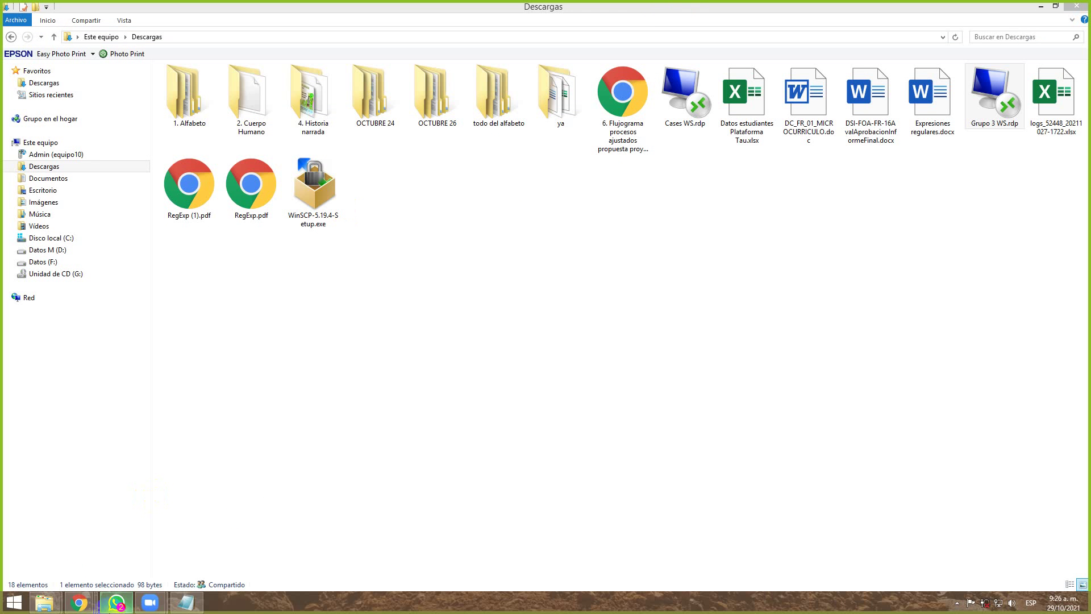
click(12, 603)
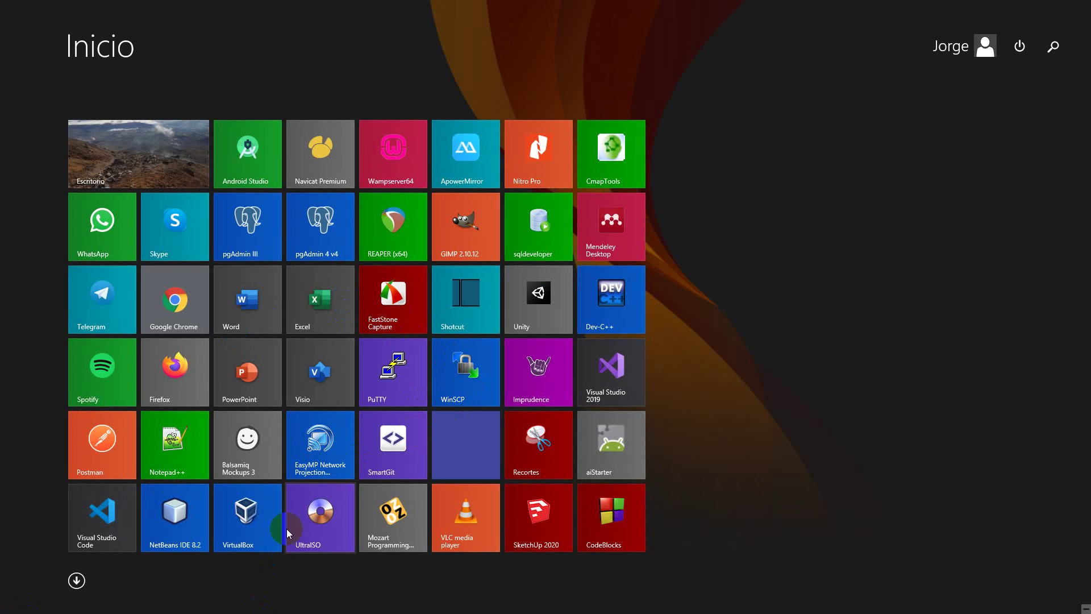
key(super)
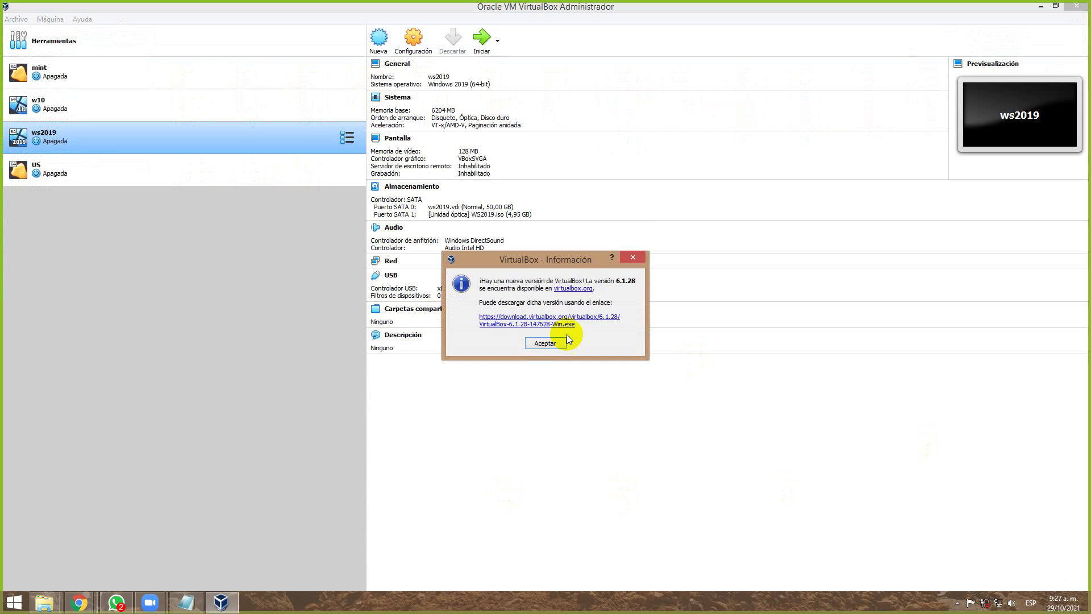
Dismiss the 6.1.28 update notice, cancel the new-VM wizard, and start ws2019.
click(558, 343)
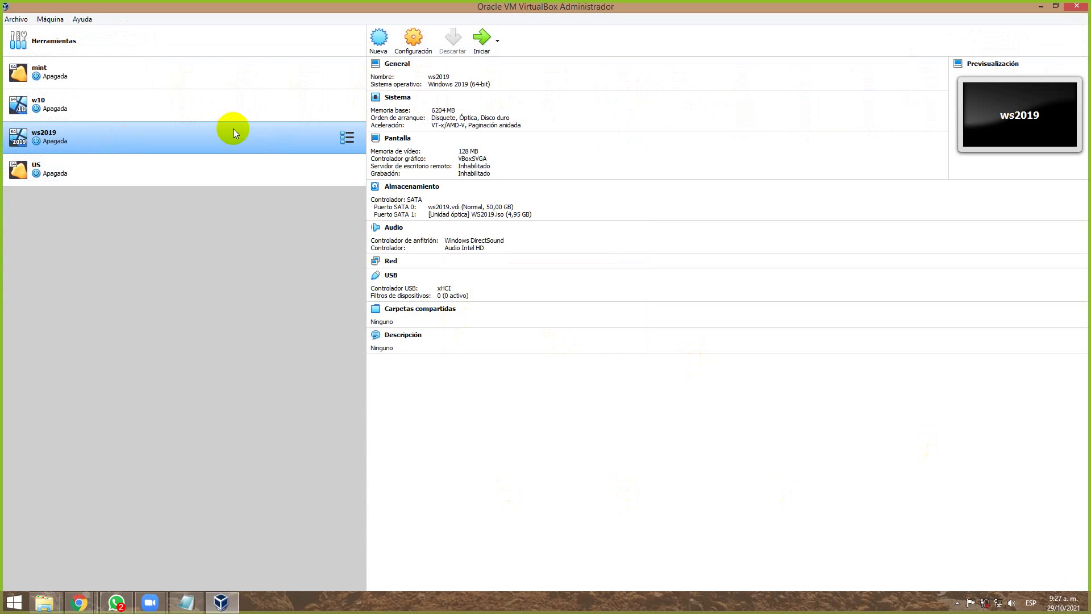
click(380, 48)
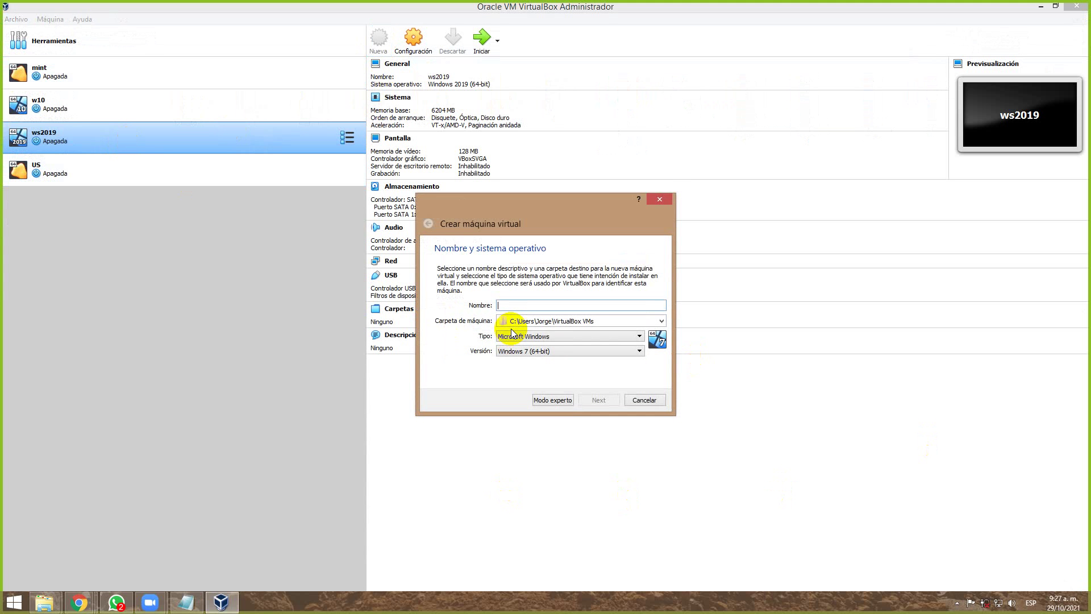
key(Escape)
click(483, 38)
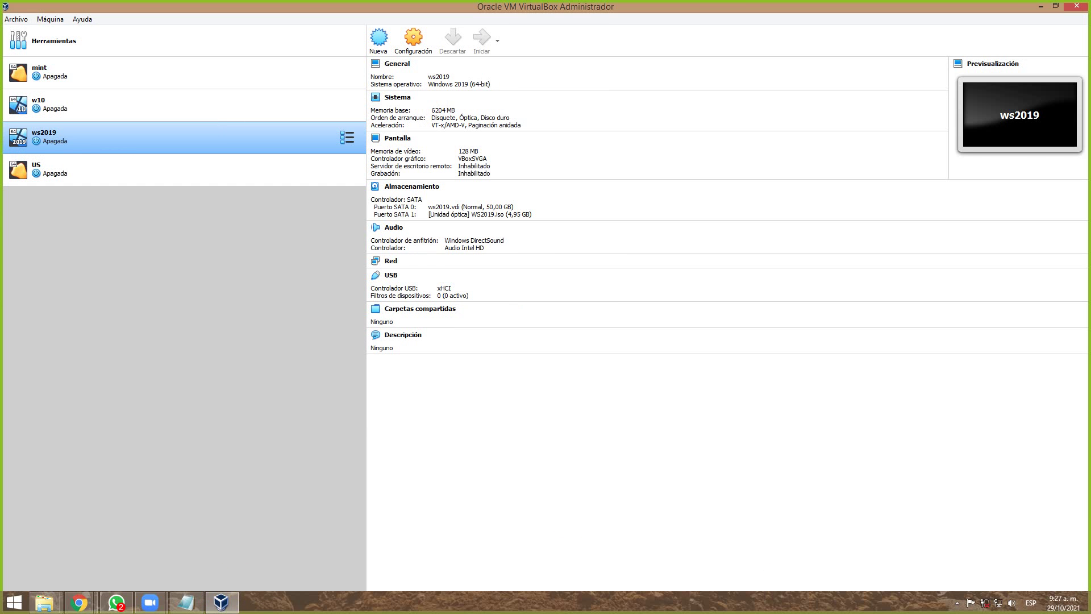
key(alt+Tab)
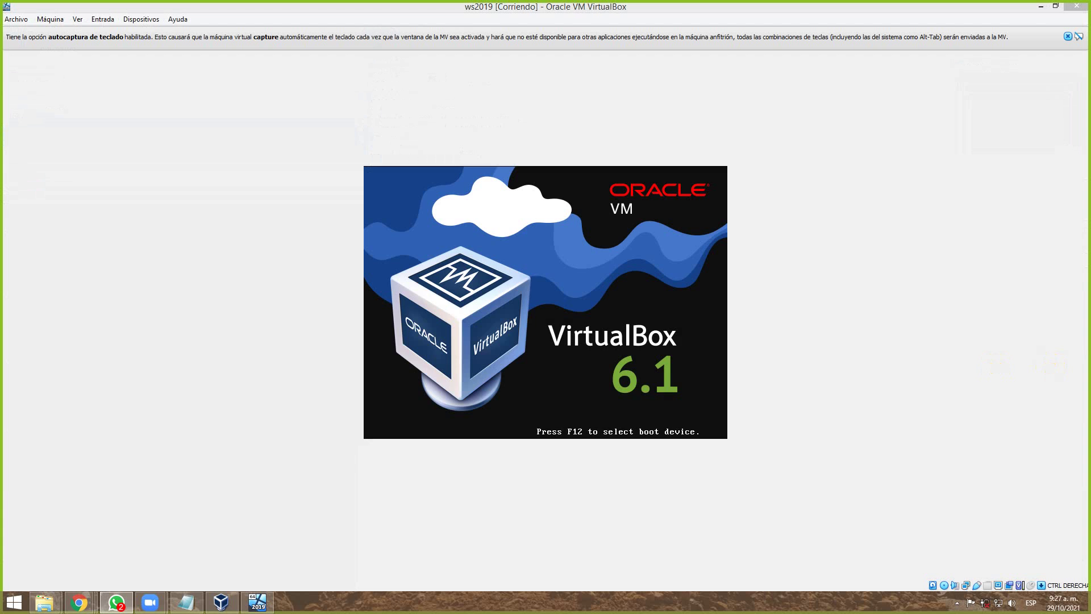
Launch Cases WS.rdp from Descargas, accept connecting to 172.31.87.7, then show the open browser windows.
mouse_move(45, 600)
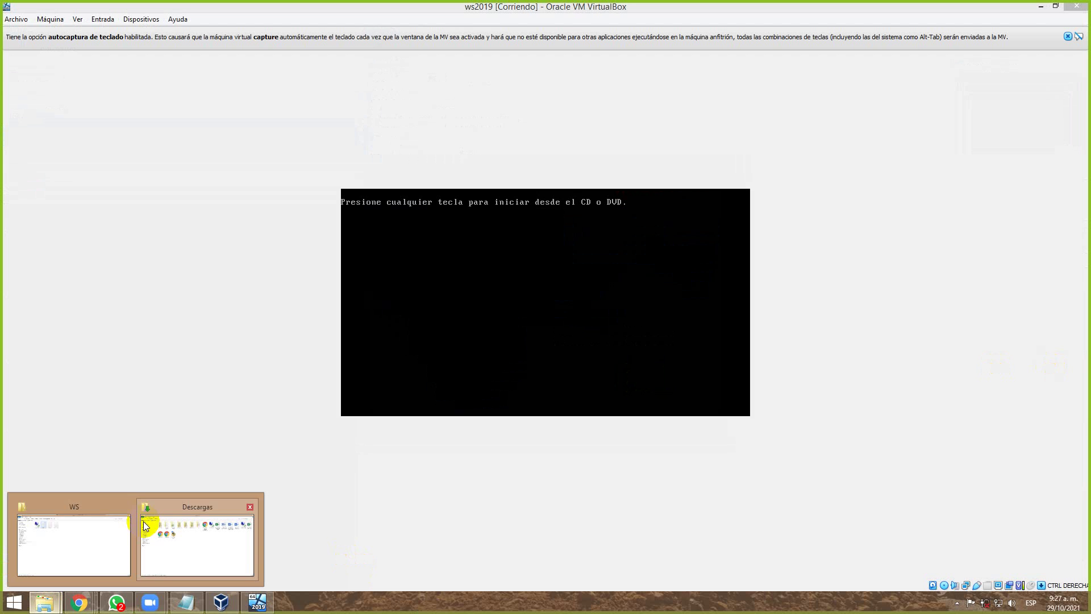
click(183, 526)
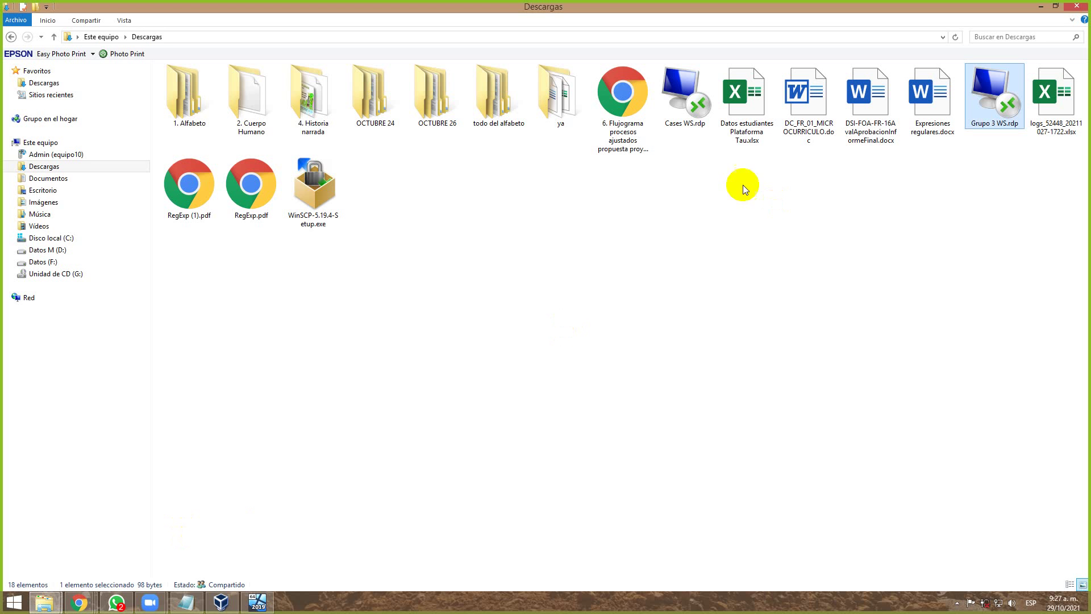
double_click(686, 108)
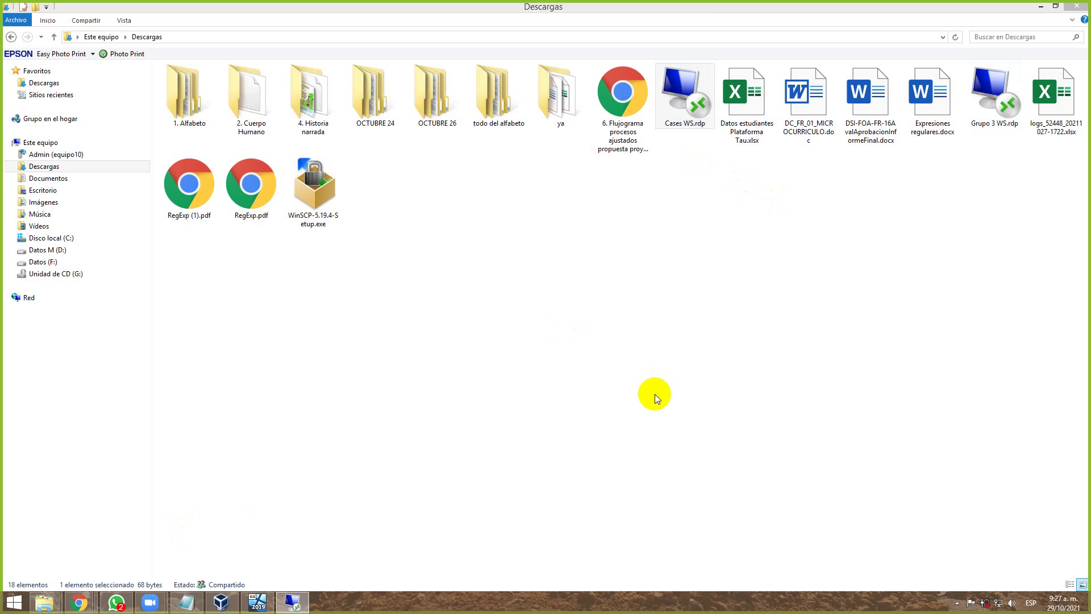
click(613, 364)
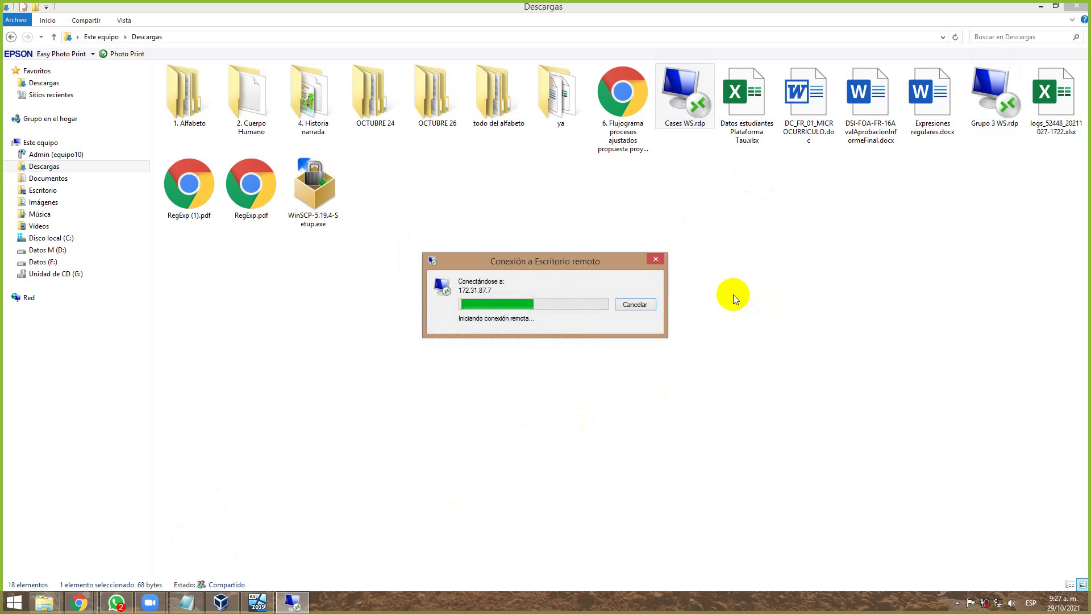
click(79, 603)
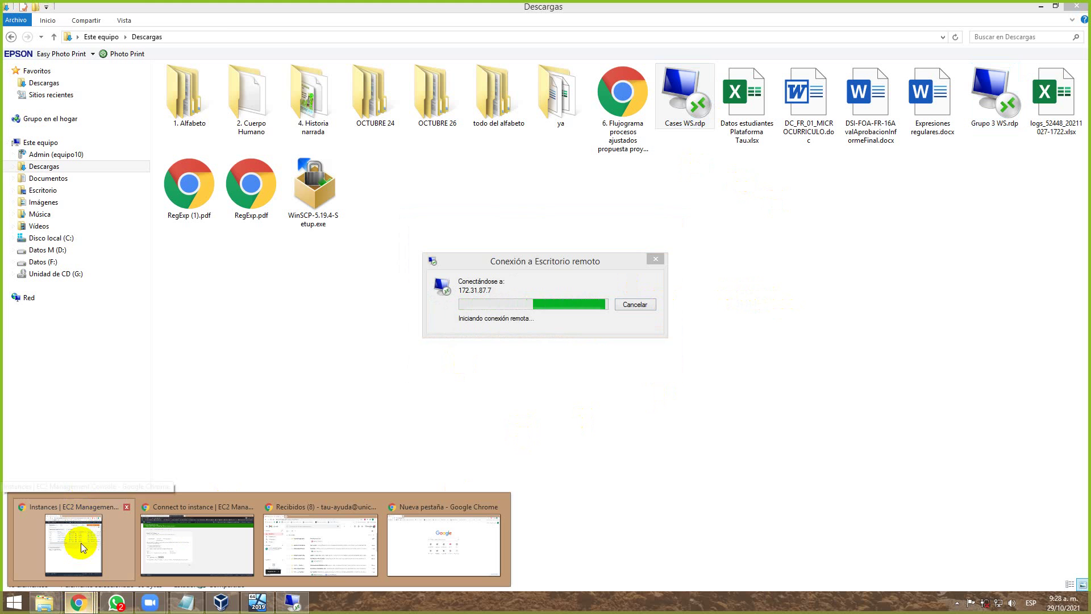
Dismiss the remote desktop connection error and return to the EC2 Instances list.
click(81, 542)
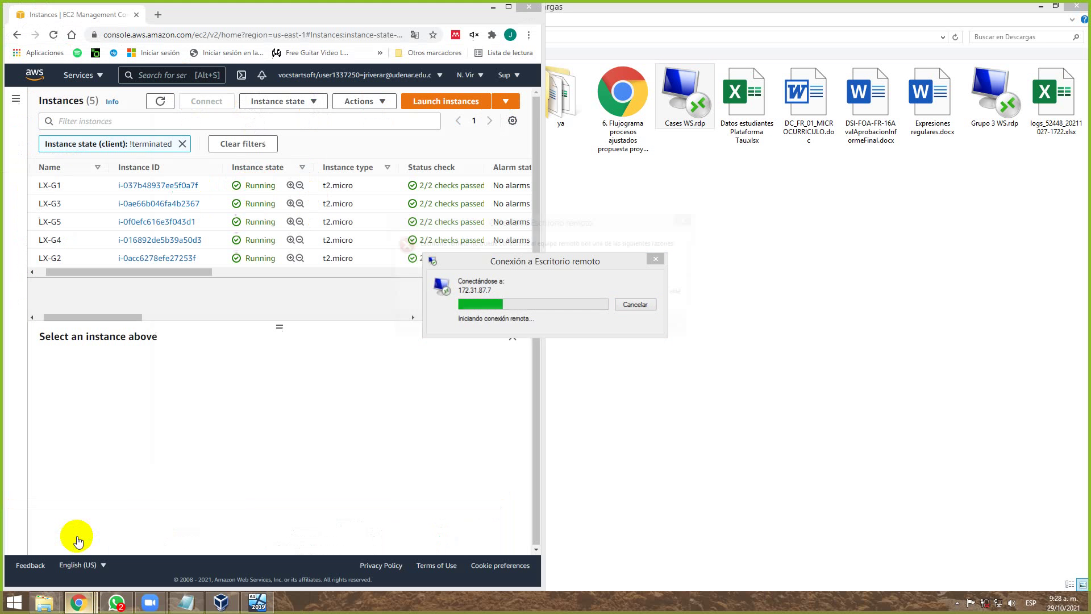
click(673, 333)
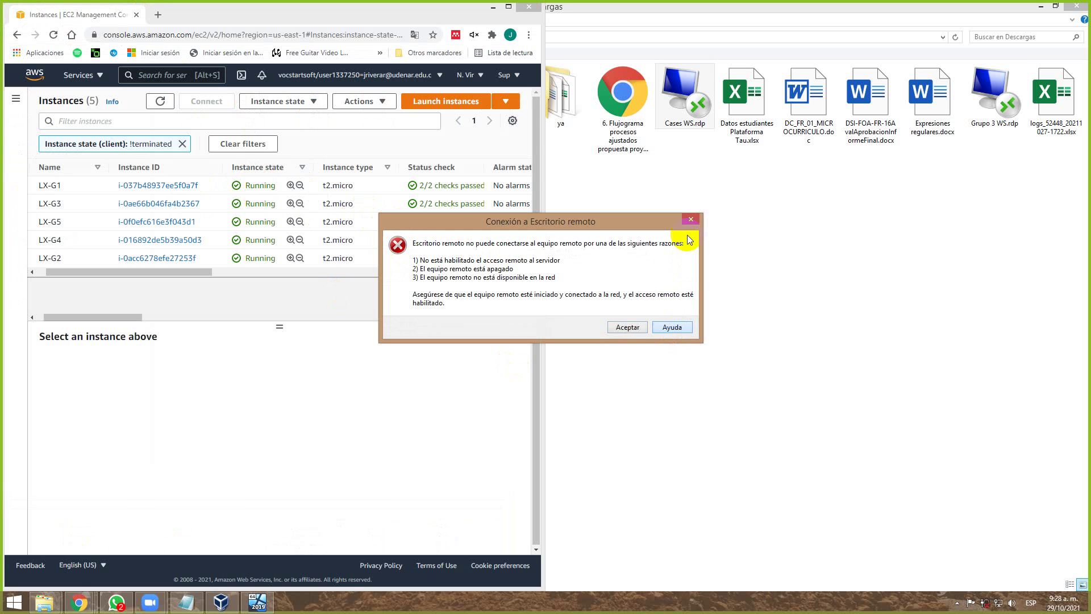
click(691, 220)
click(79, 604)
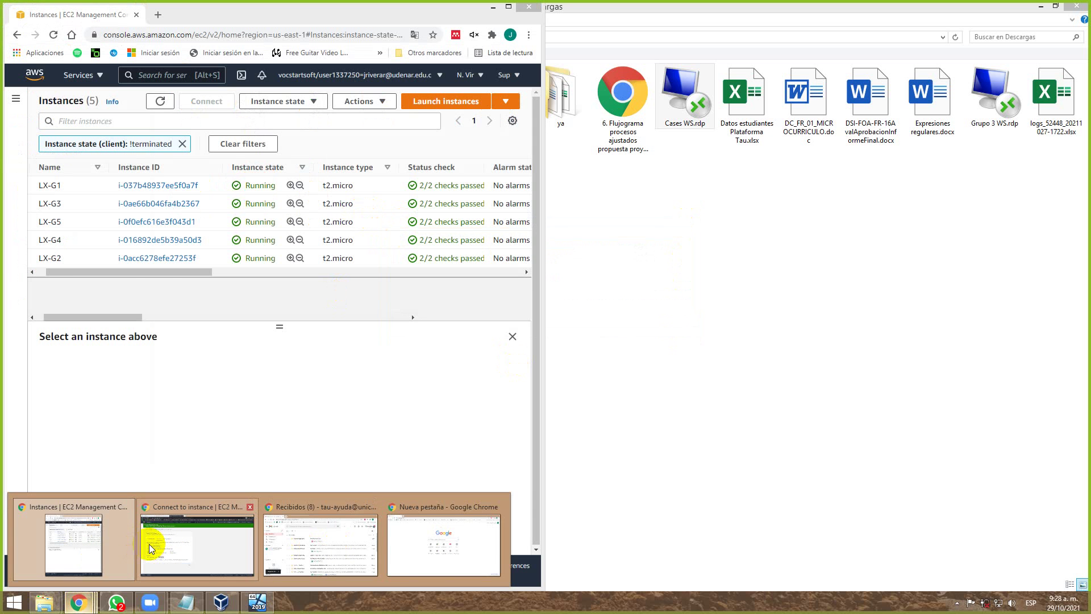
click(149, 544)
click(144, 141)
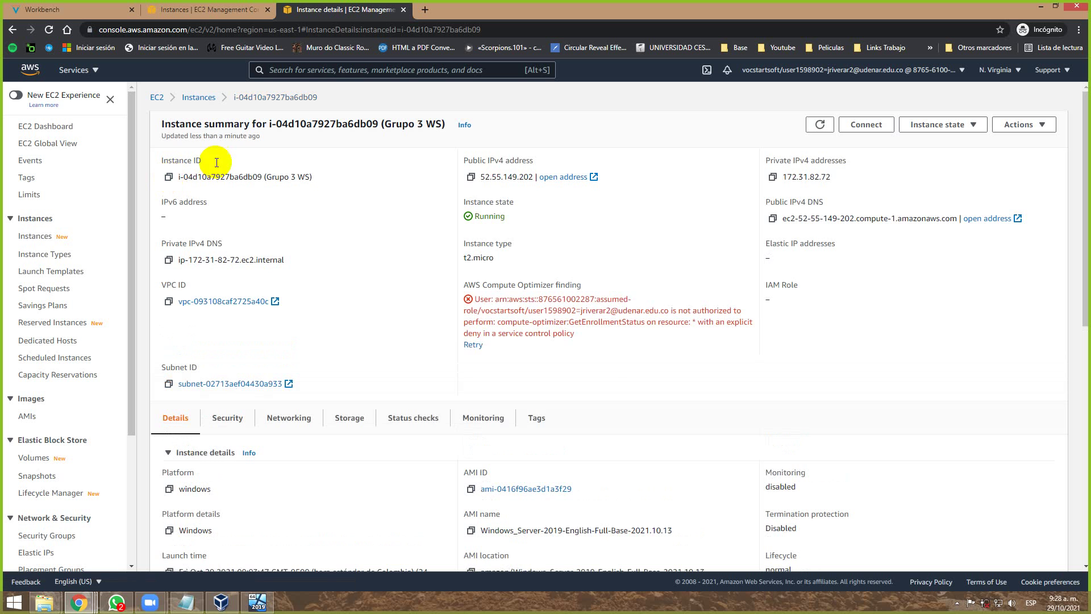
click(197, 97)
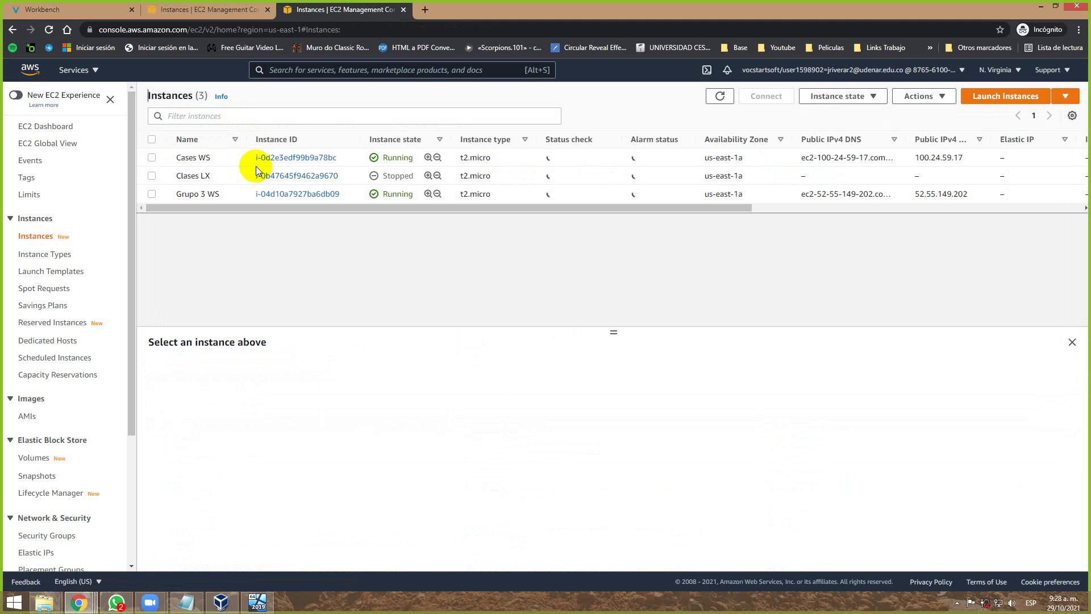
Download the remote desktop file for the Cases WS instance from its RDP client options.
click(288, 158)
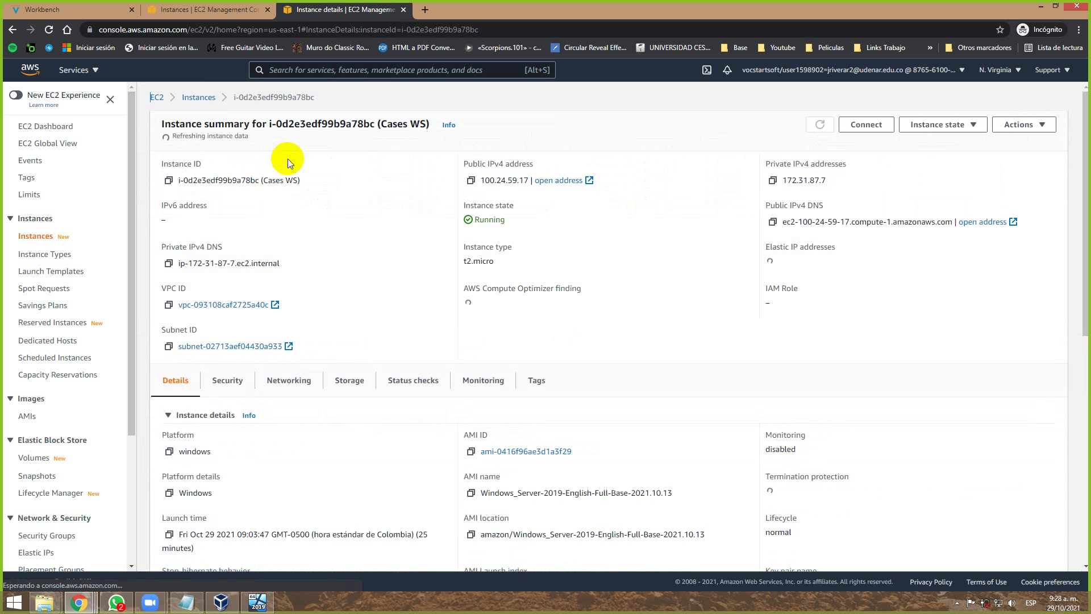
click(873, 130)
click(185, 183)
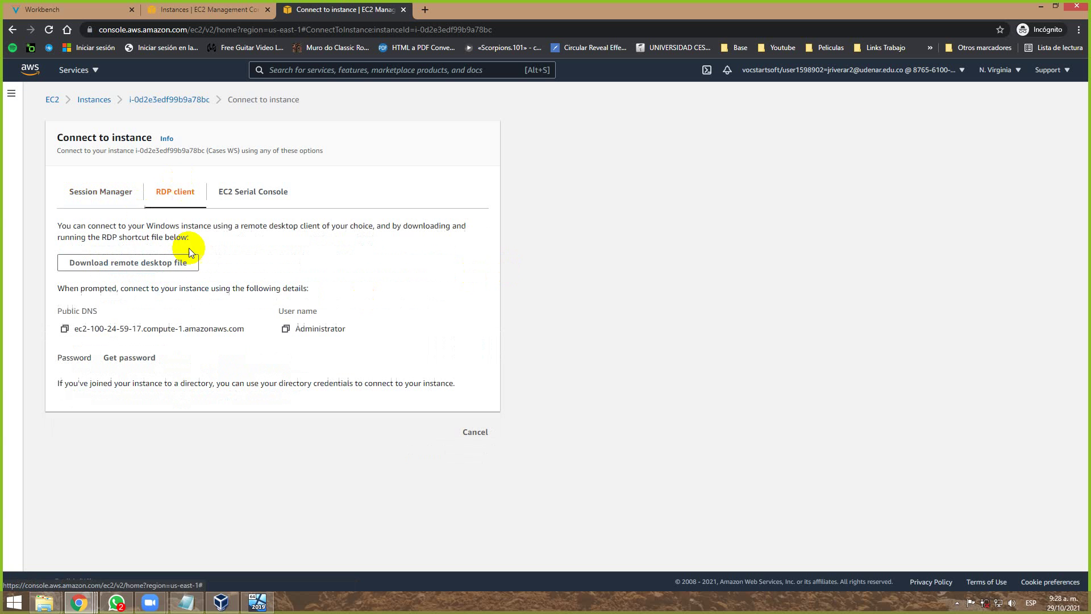
click(145, 265)
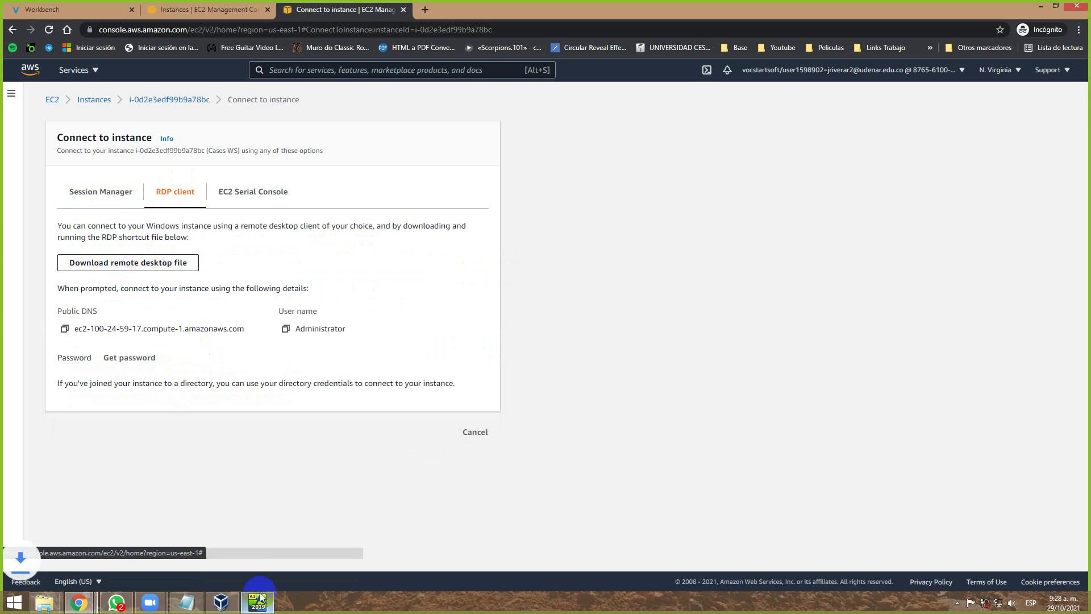
Check the stored administrator password line in PWD.txt, then go back to Instances.
drag(57, 575, 200, 465)
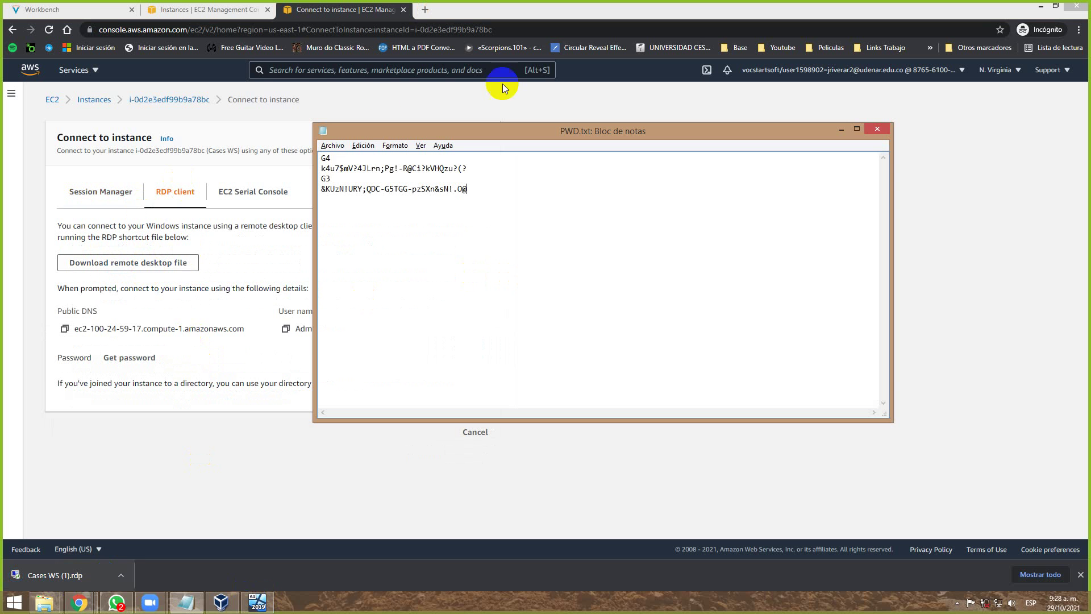
drag(467, 168, 318, 169)
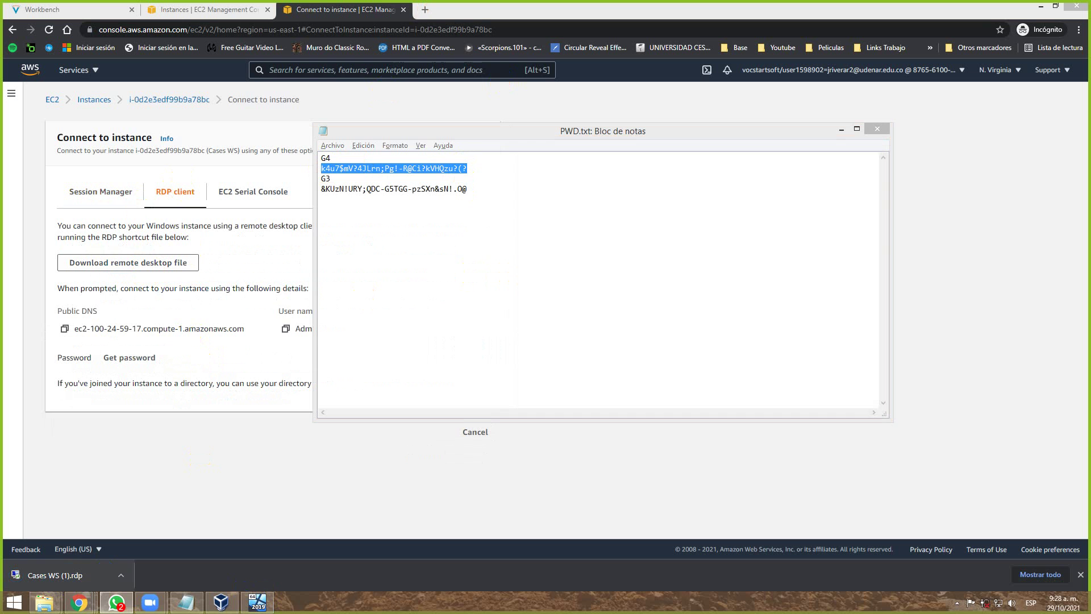
click(179, 9)
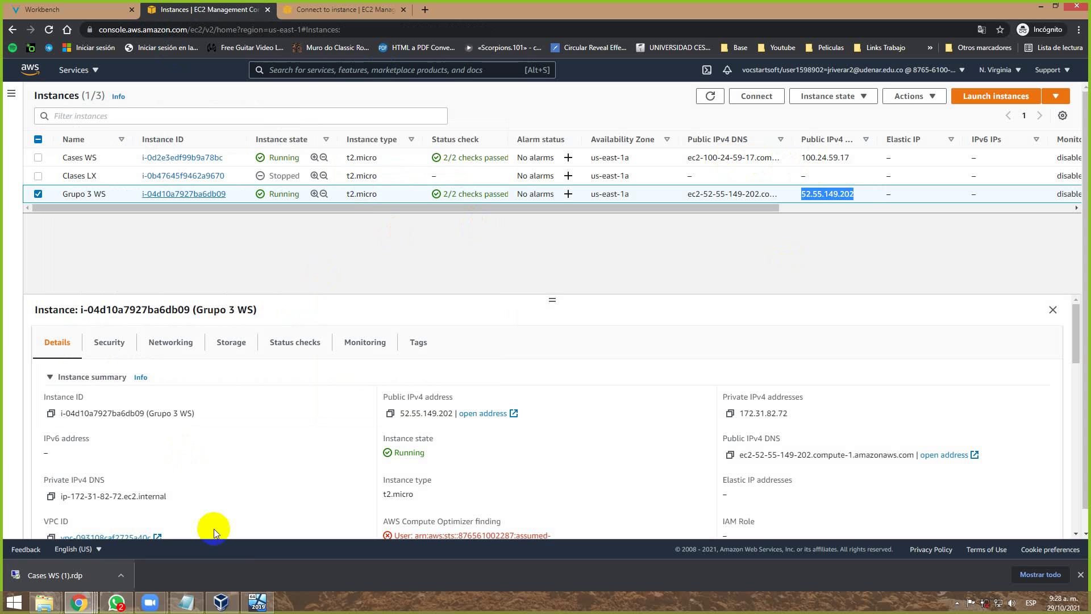
Open the Cases WS .rdp file, cancel its sign-in, and switch to the ws2019 VM.
click(108, 603)
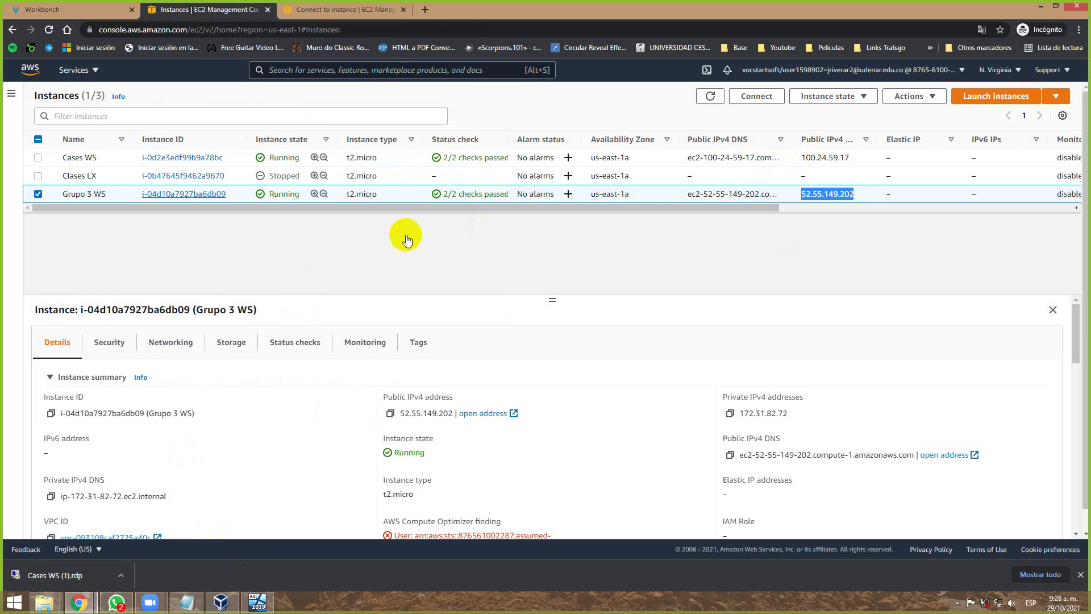
click(23, 575)
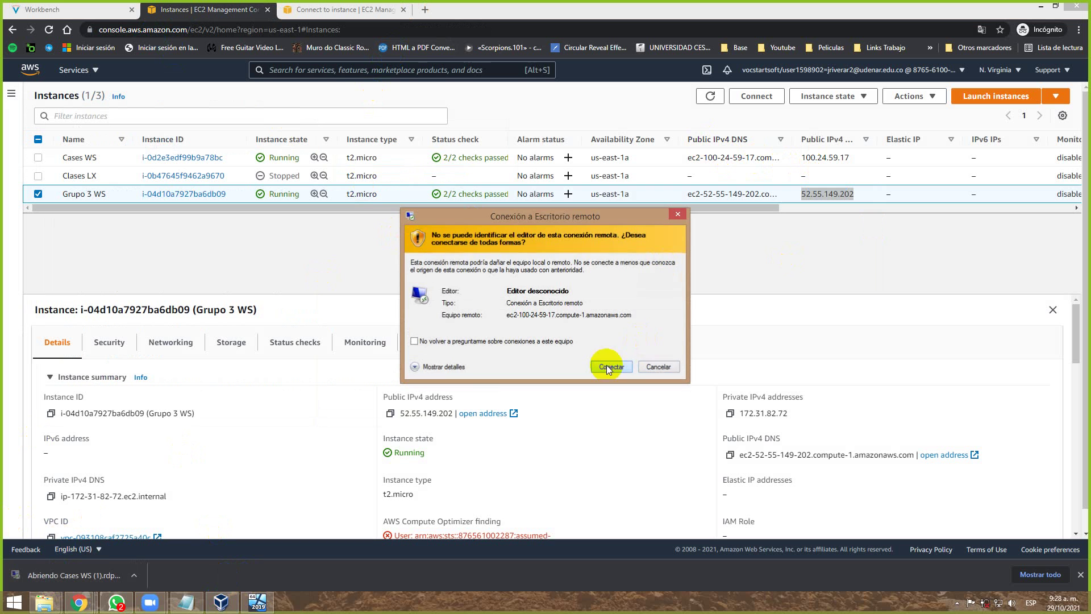
click(606, 365)
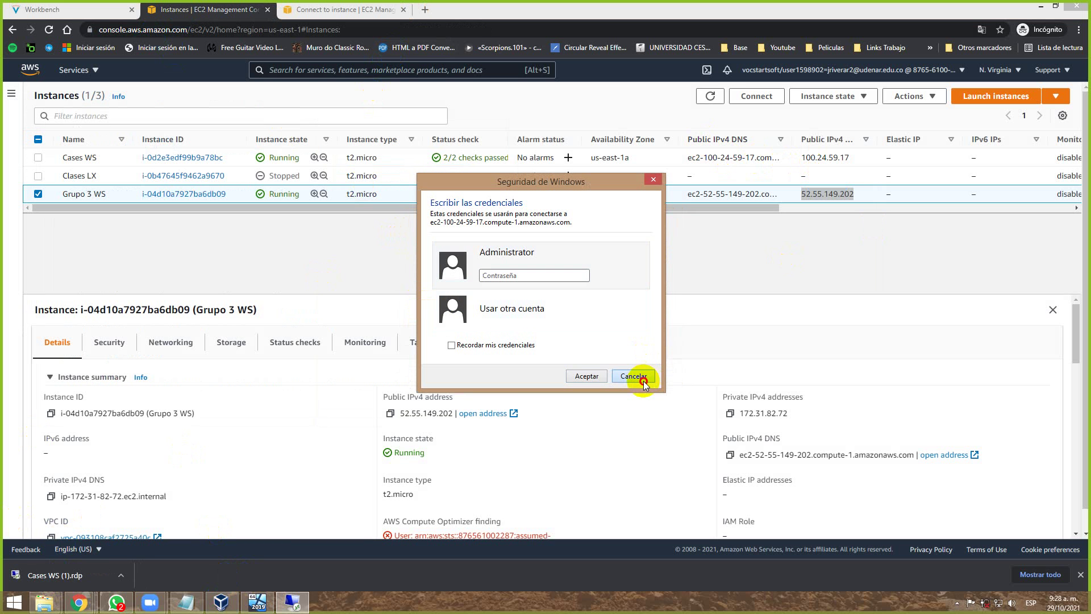
click(642, 377)
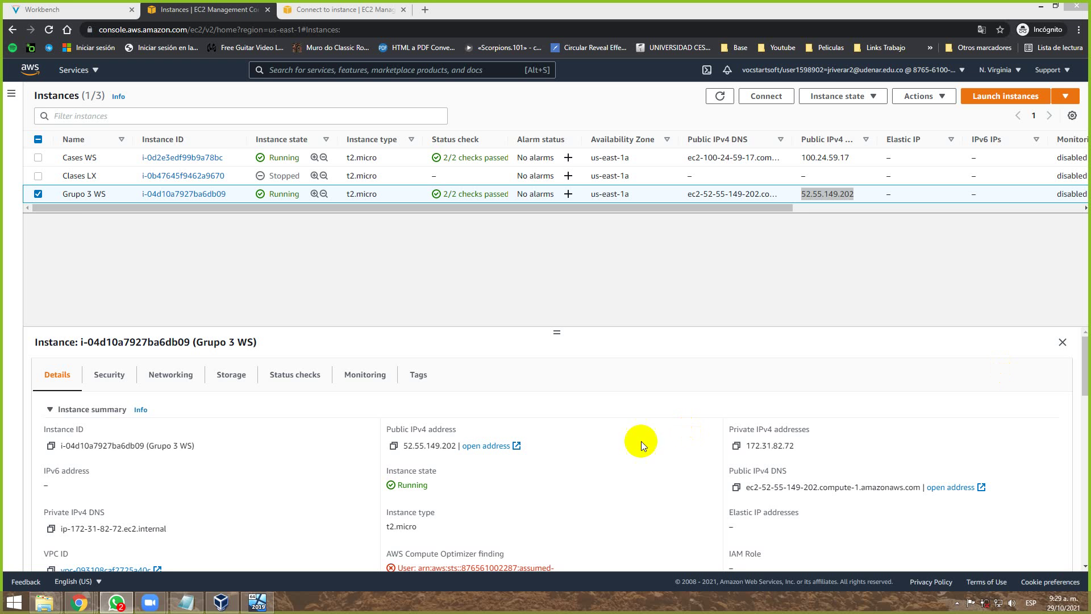
click(269, 609)
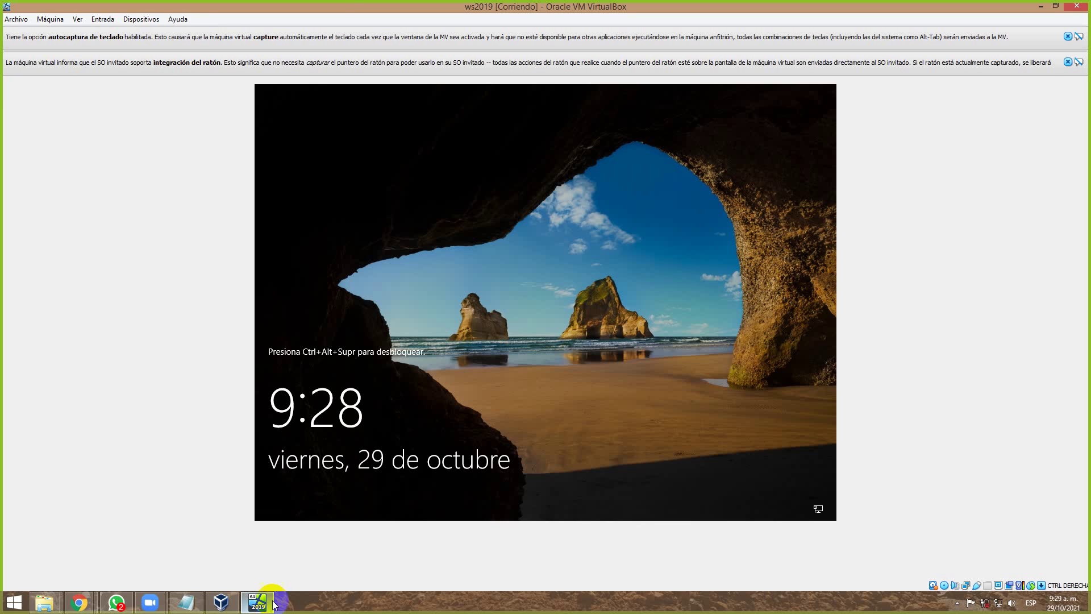
click(156, 21)
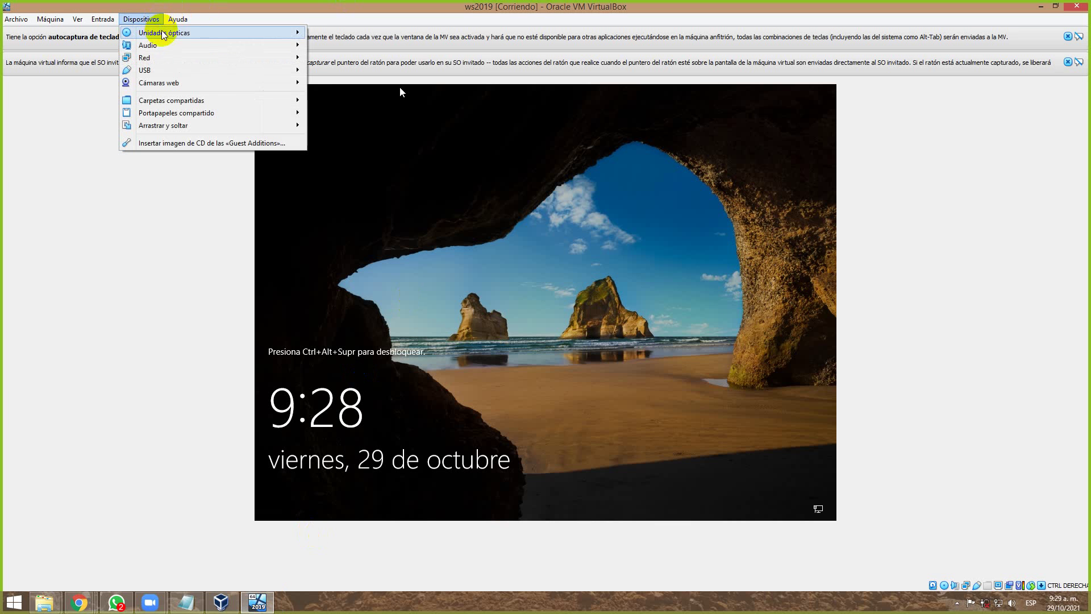
Send Ctrl-Alt-Del to the ws2019 guest via Entrada > Teclado.
mouse_move(178, 22)
mouse_move(141, 19)
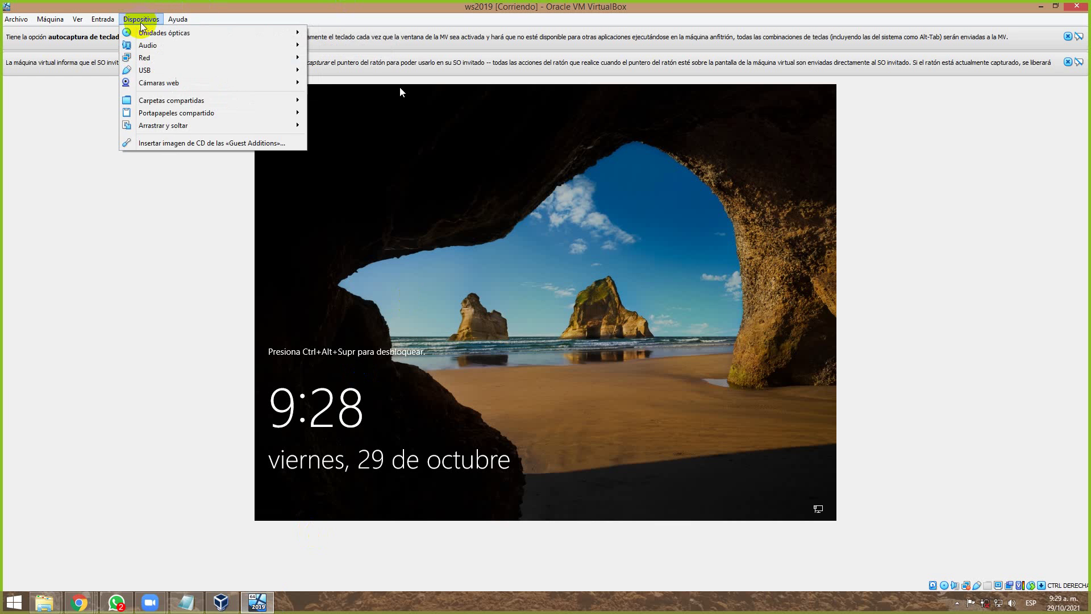
mouse_move(161, 45)
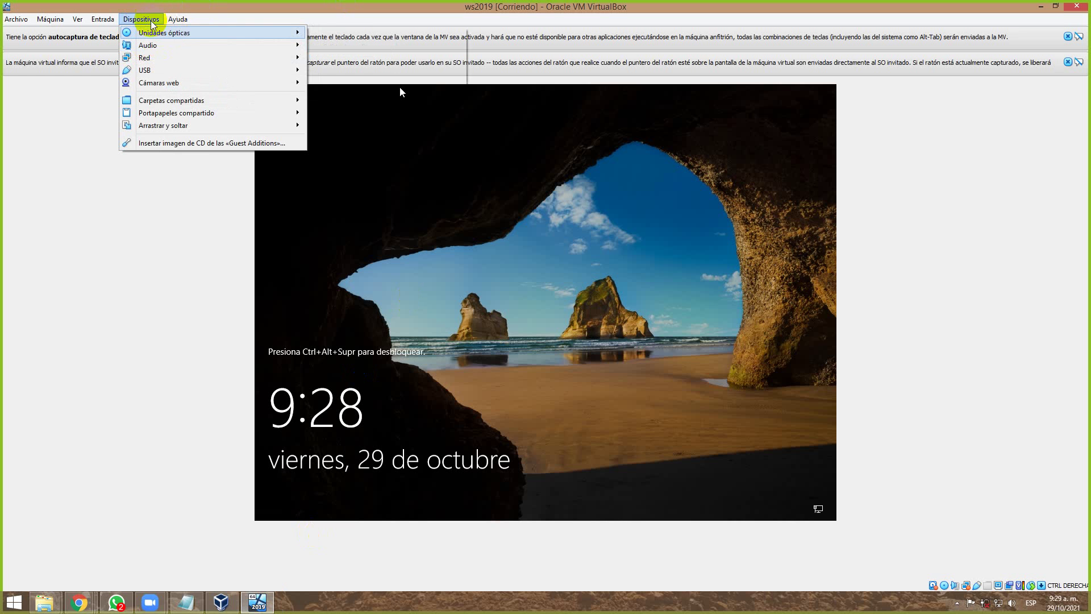
mouse_move(105, 20)
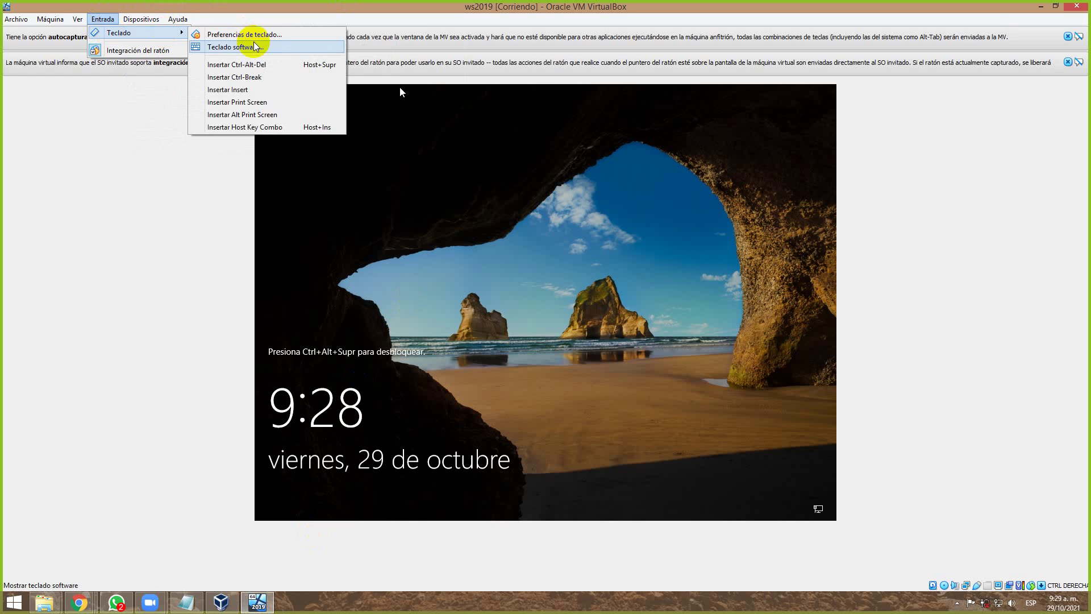
click(265, 66)
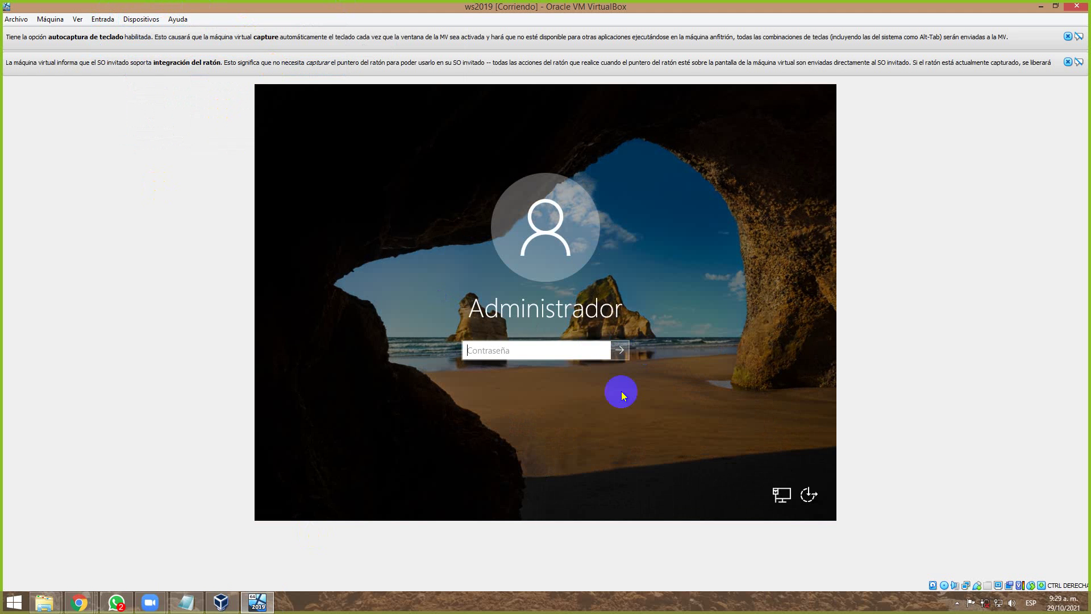
Try two Administrator password attempts, dismissing each incorrect-password message.
click(558, 348)
text(P)
text(@ssw0r)
key(Return)
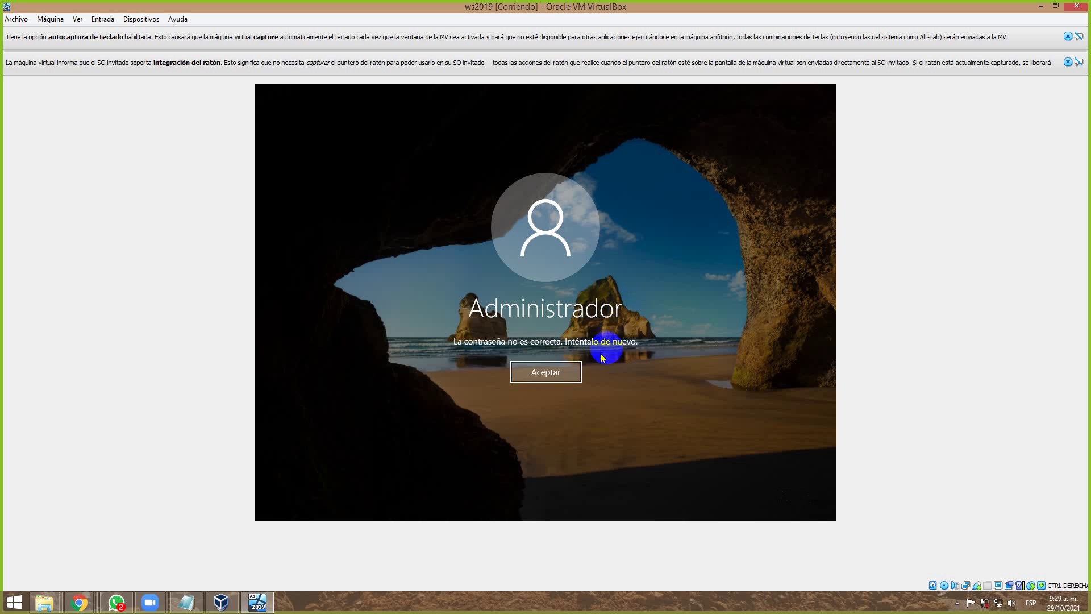
click(561, 380)
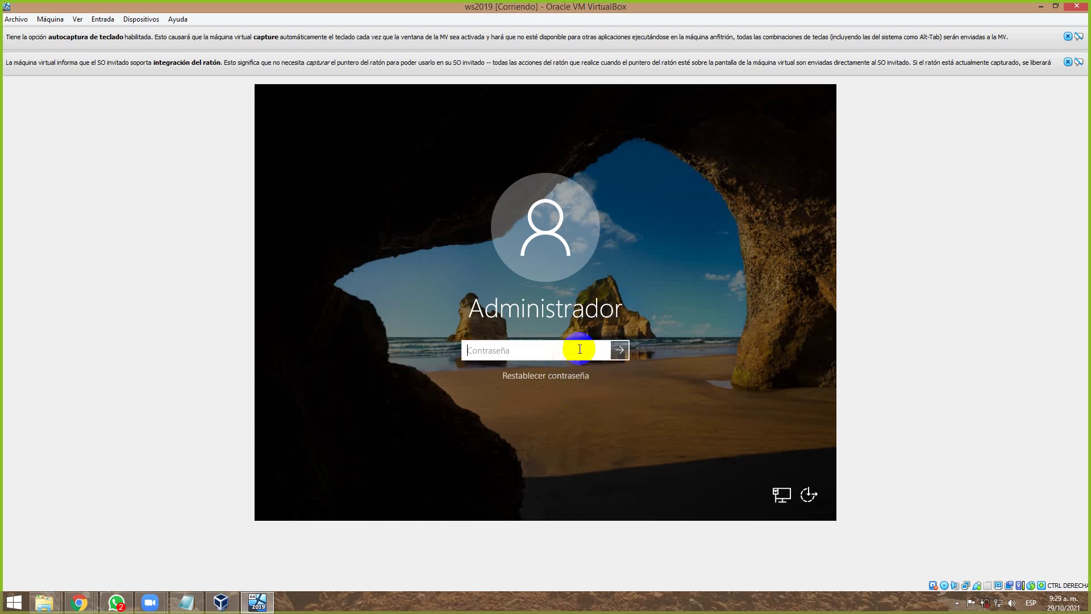
click(581, 349)
text(Pa$$w0)
key(Return)
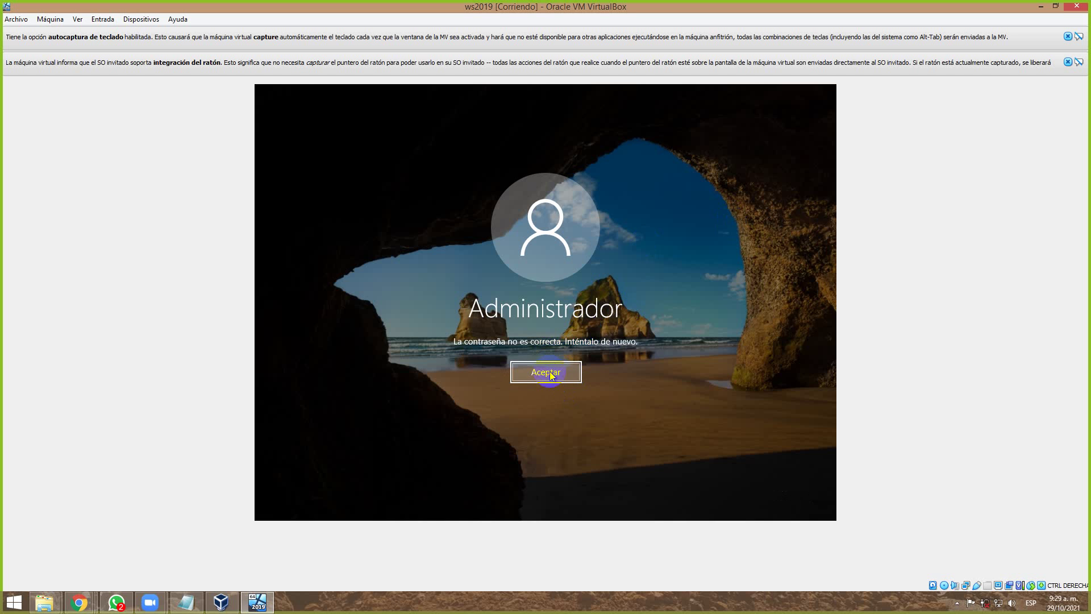
click(550, 375)
Retry the Administrator password with Caps Lock on until Windows signs in.
key(Caps_Lock)
key(Caps_Lock)
text(a)
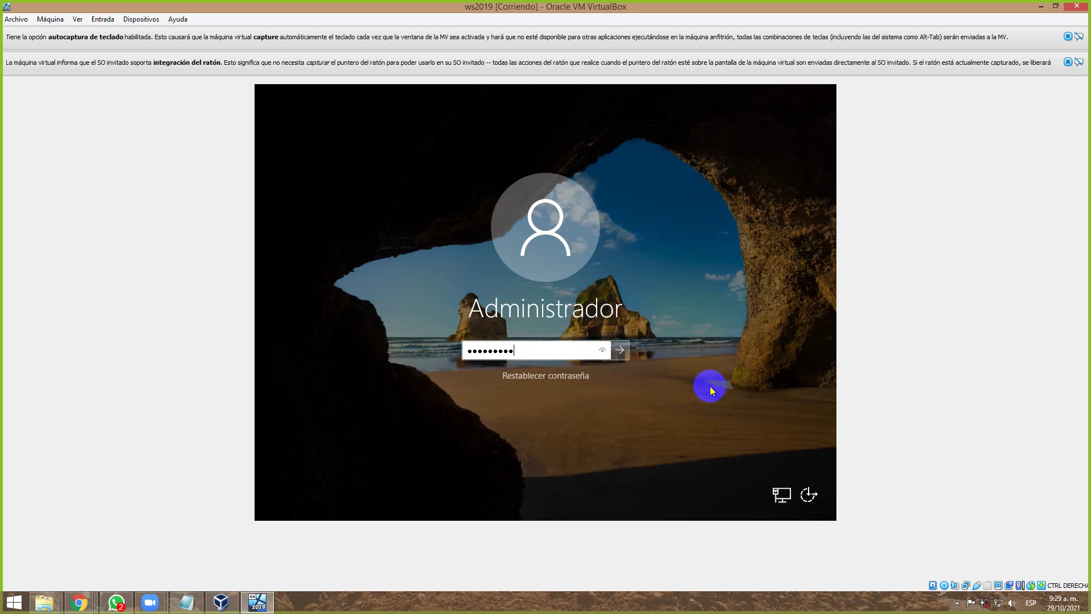
key(Return)
key(Return)
text(aa)
key(Return)
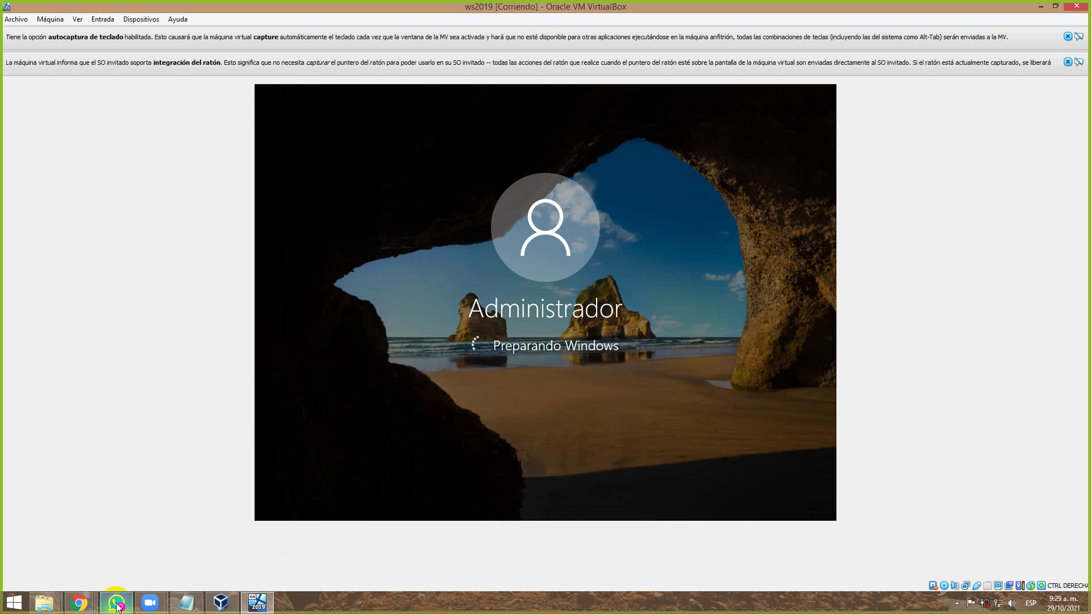
mouse_move(119, 607)
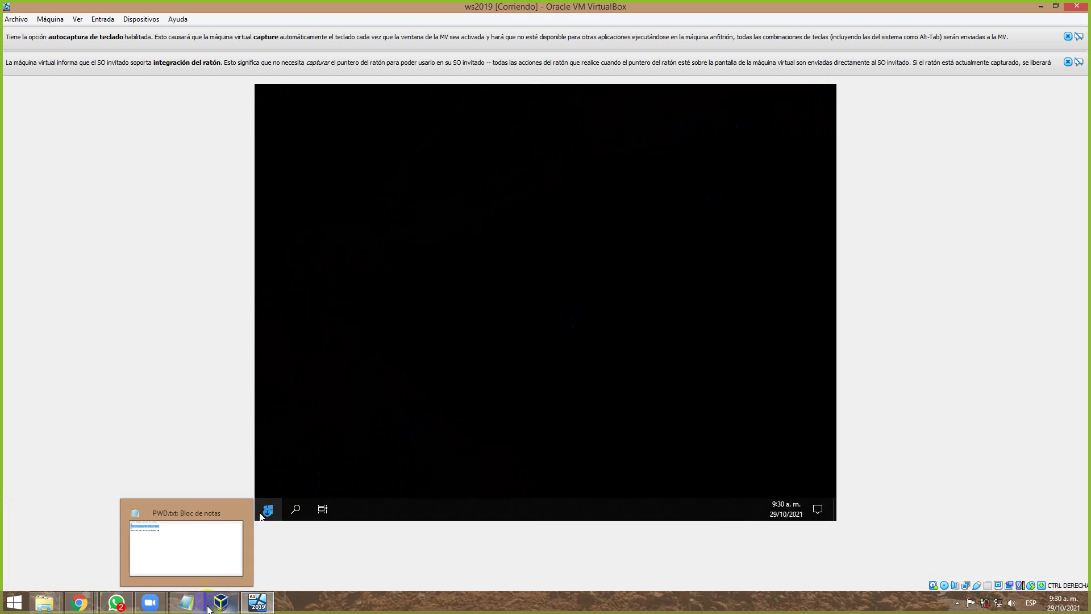
click(630, 363)
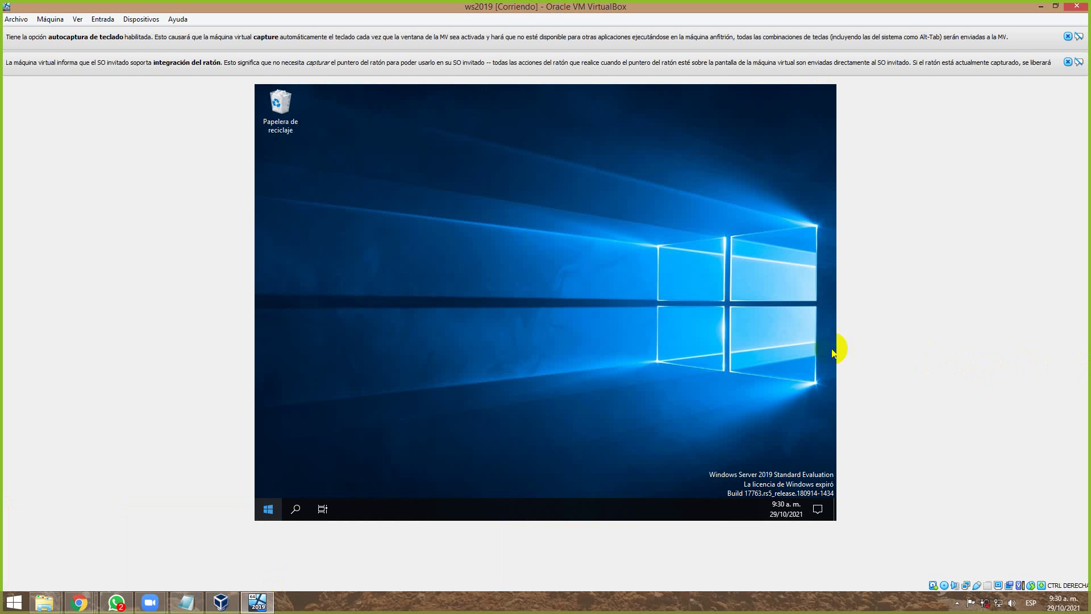
Wake the ws2019 VM screen, revealing the Shutdown Event Tracker.
click(335, 402)
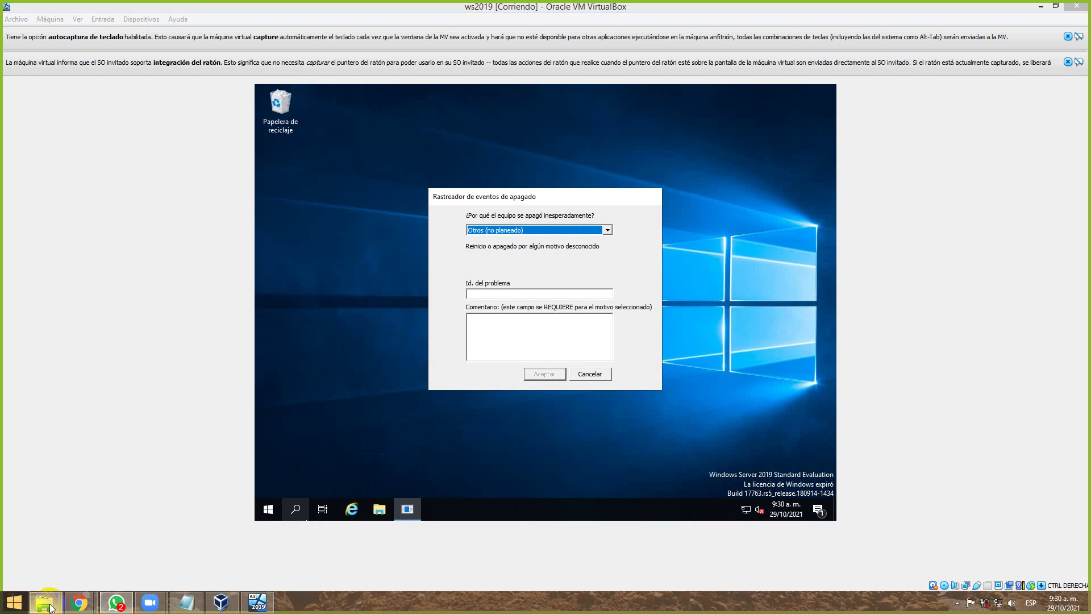
mouse_move(43, 602)
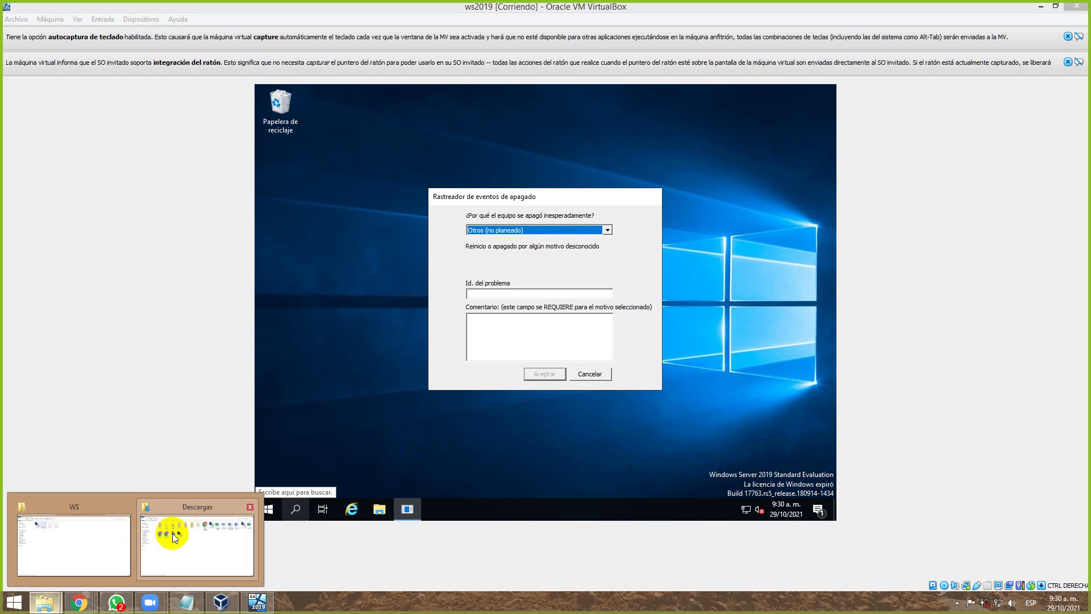
Open the Grupo 3 WS .rdp file from Descargas and cancel its sign-in.
click(206, 530)
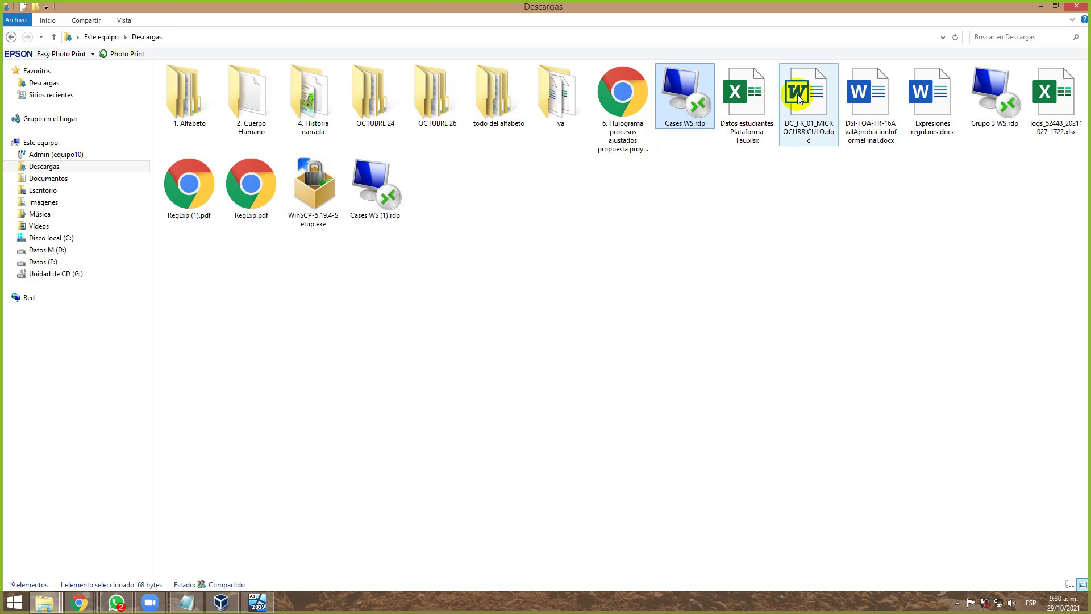
key(Return)
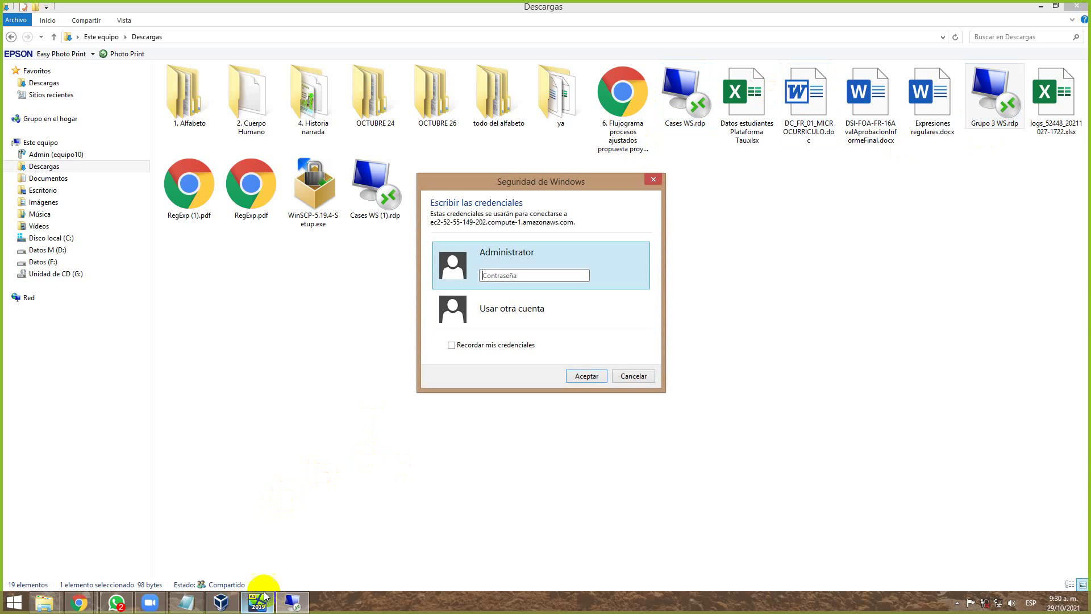
click(654, 181)
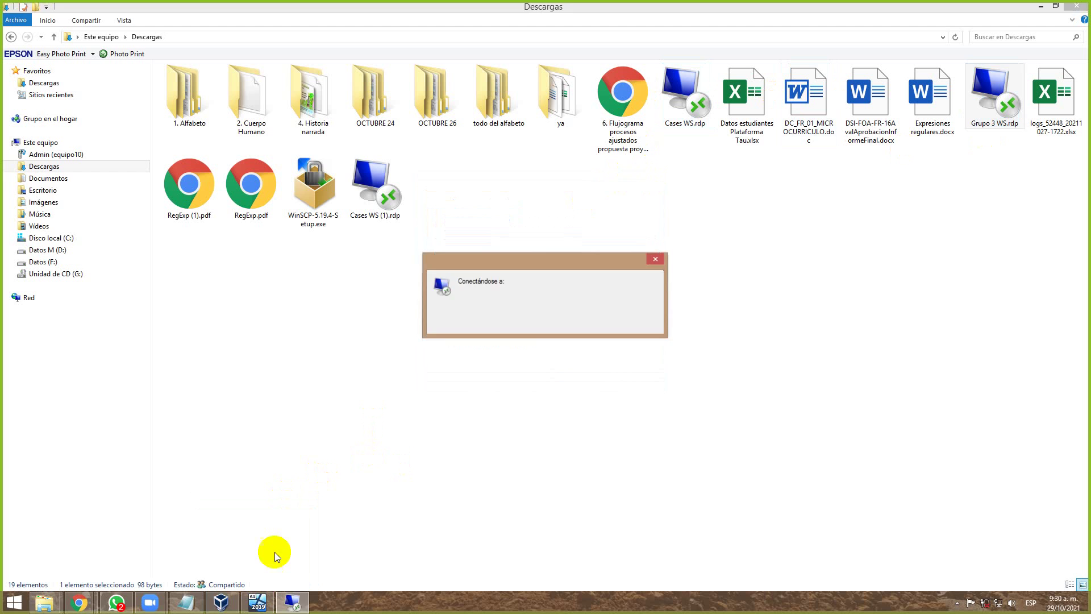
Check the G3 password line in PWD.txt and close it without saving.
click(186, 602)
drag(477, 190, 322, 188)
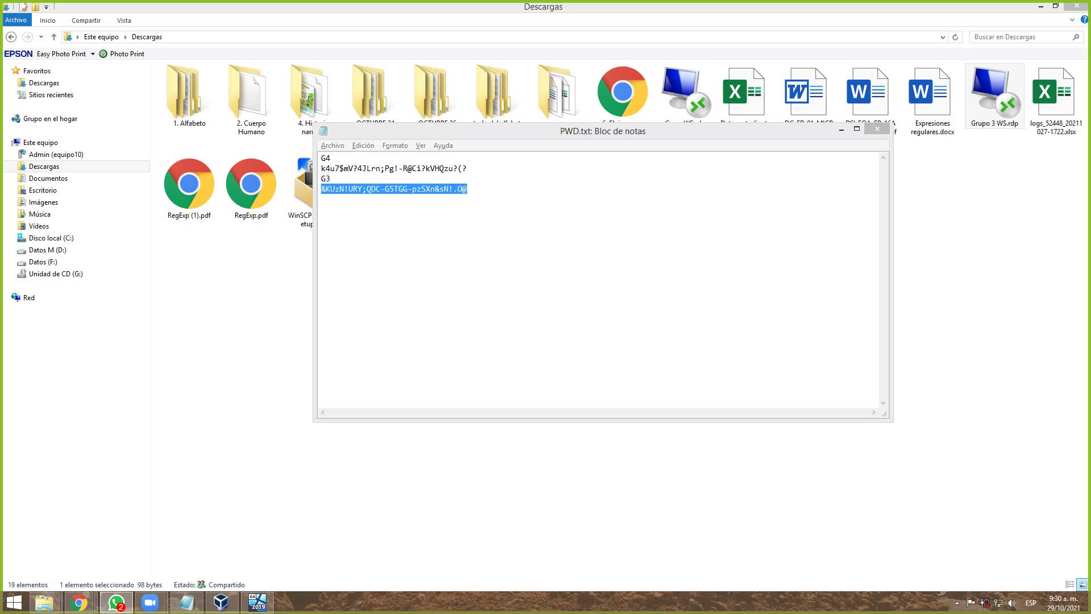
click(878, 131)
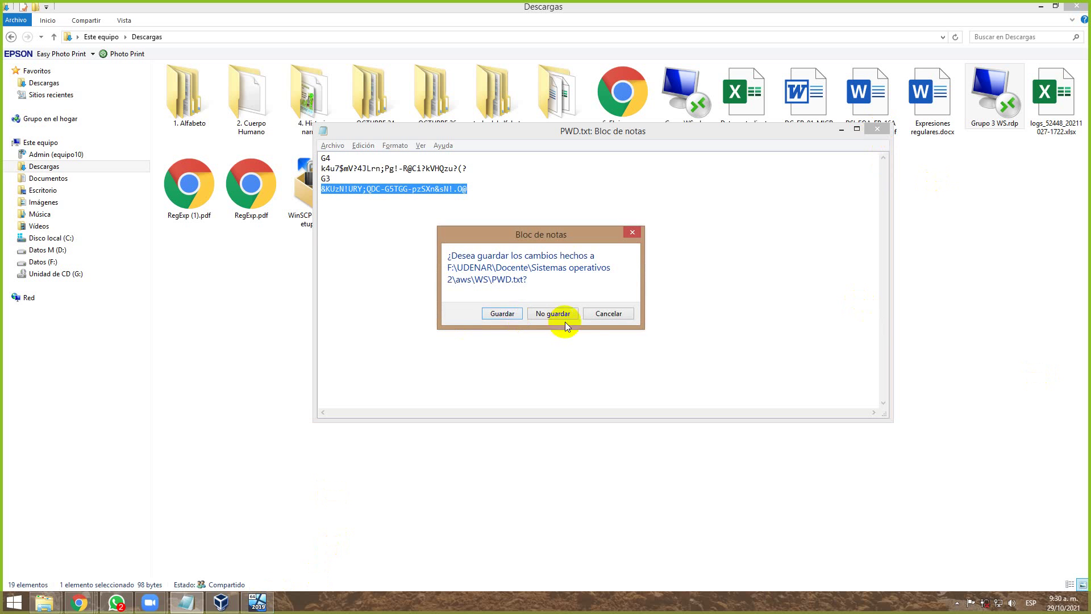
click(500, 313)
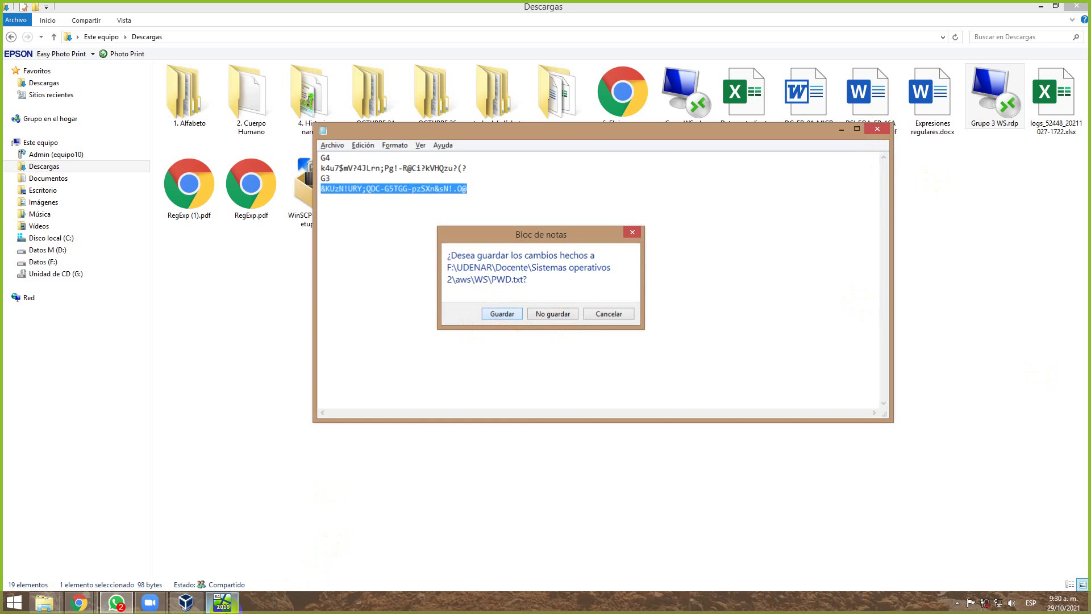
Close Server Manager, dismiss the shutdown tracker, and launch IIS Manager via Start search 'IIS'.
click(183, 603)
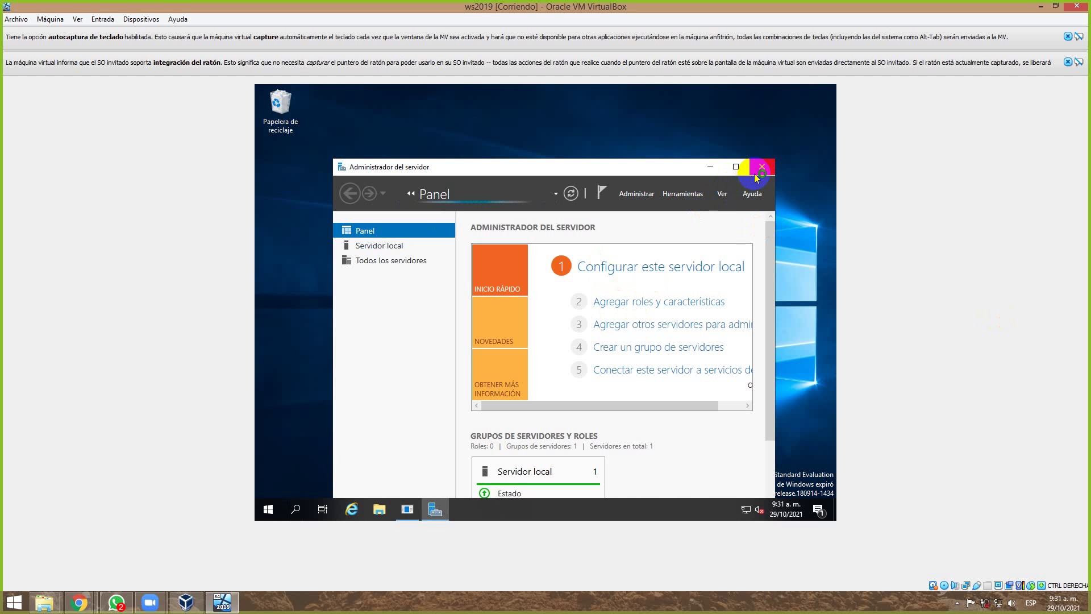
click(762, 167)
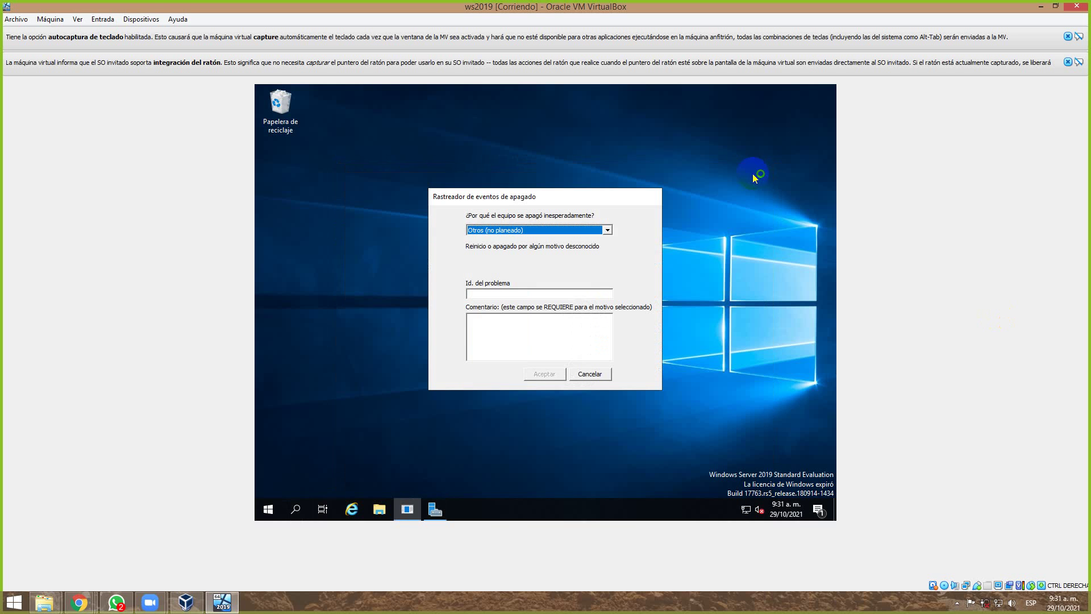
click(585, 374)
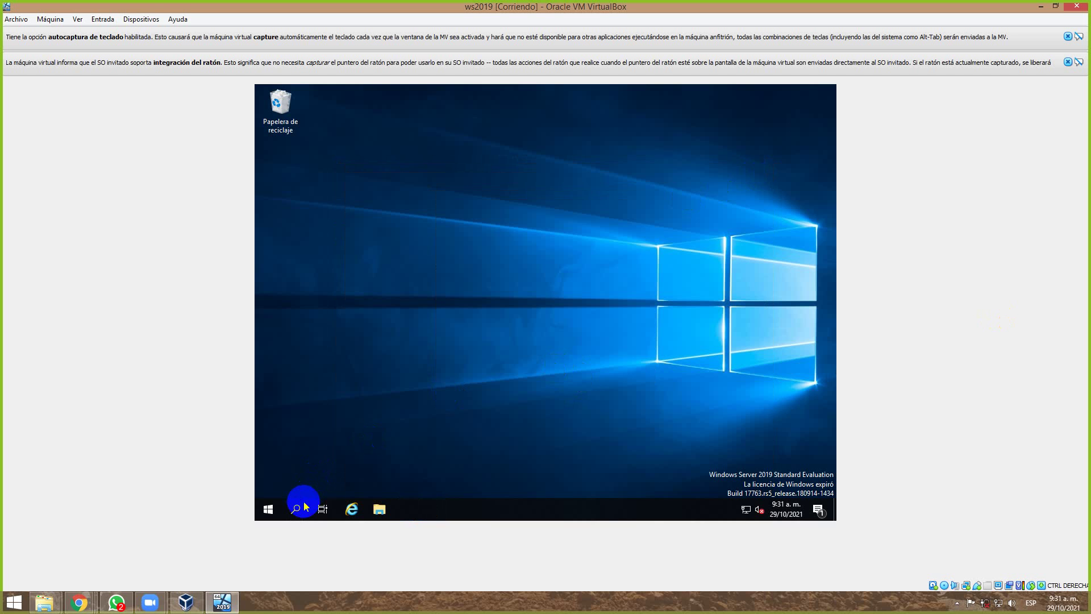
click(273, 515)
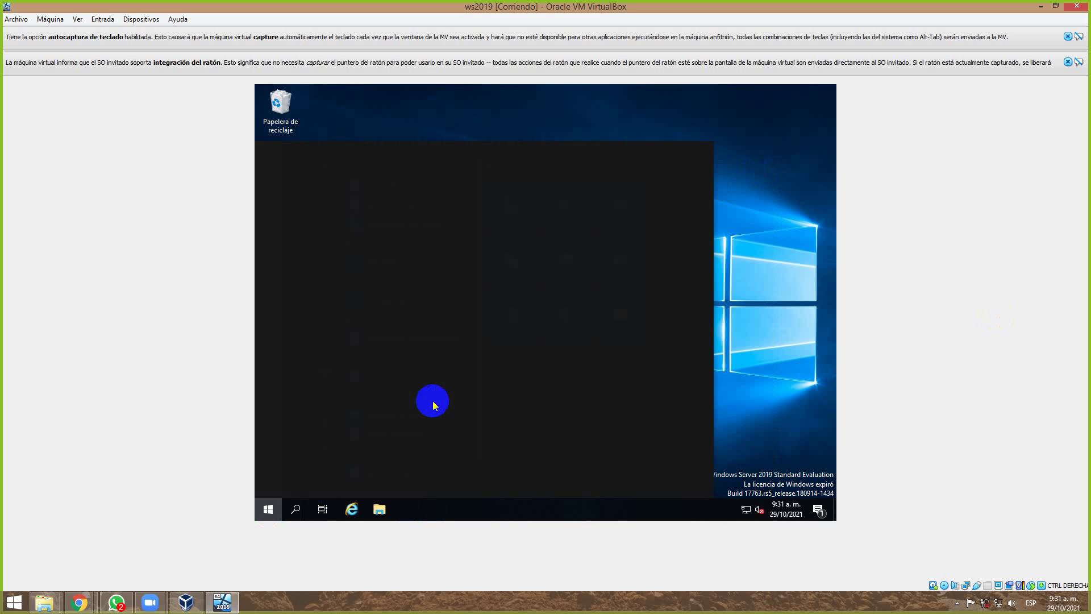
text(IIS)
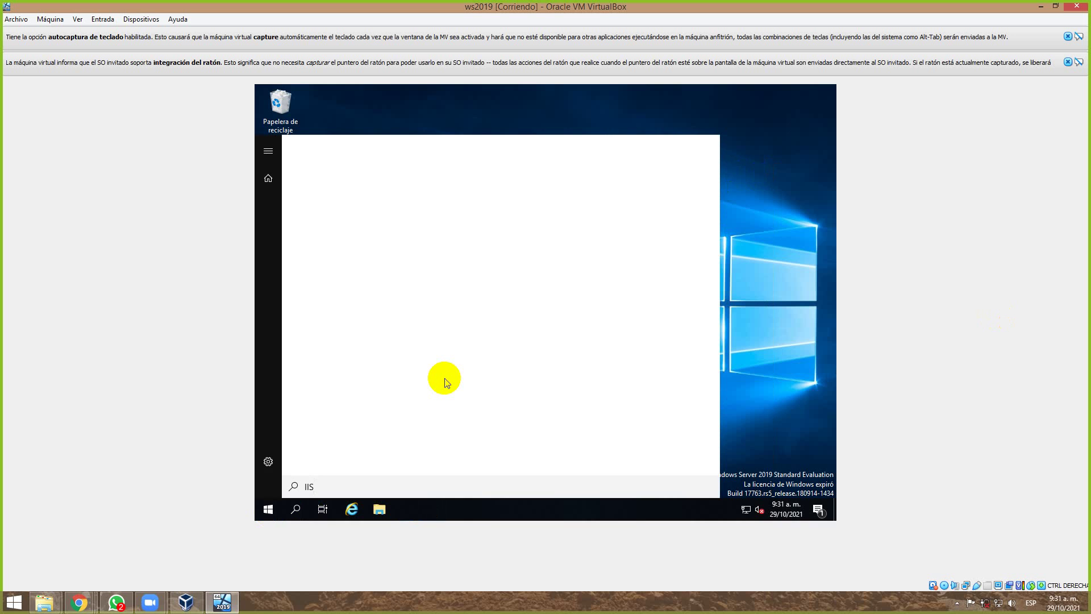
click(350, 209)
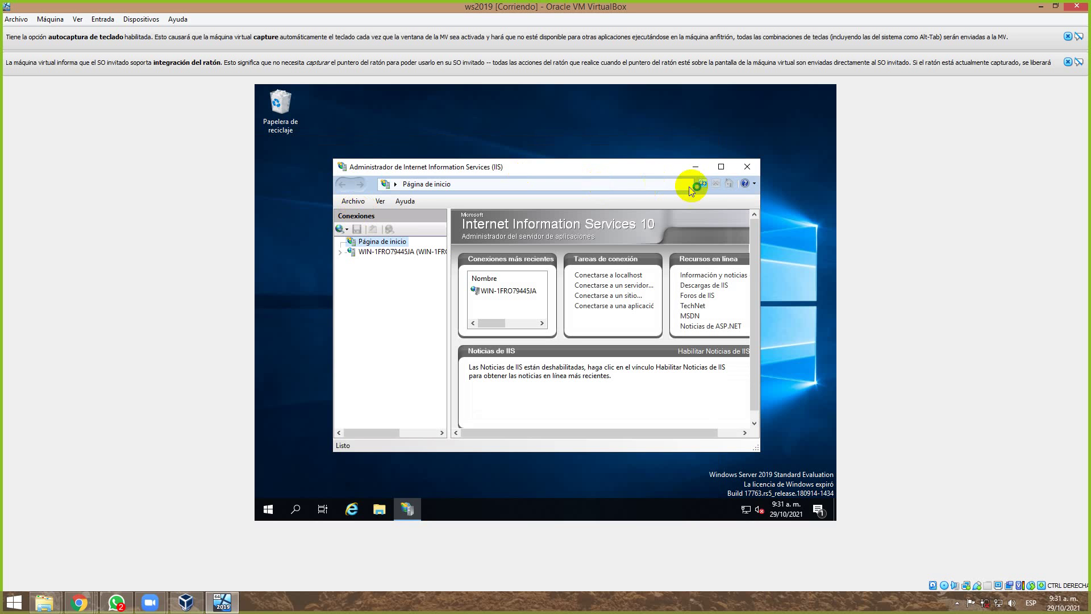
Maximize IIS Manager and expand the server and Sitios: Default Web Site, MA, prueba, s1.
click(717, 168)
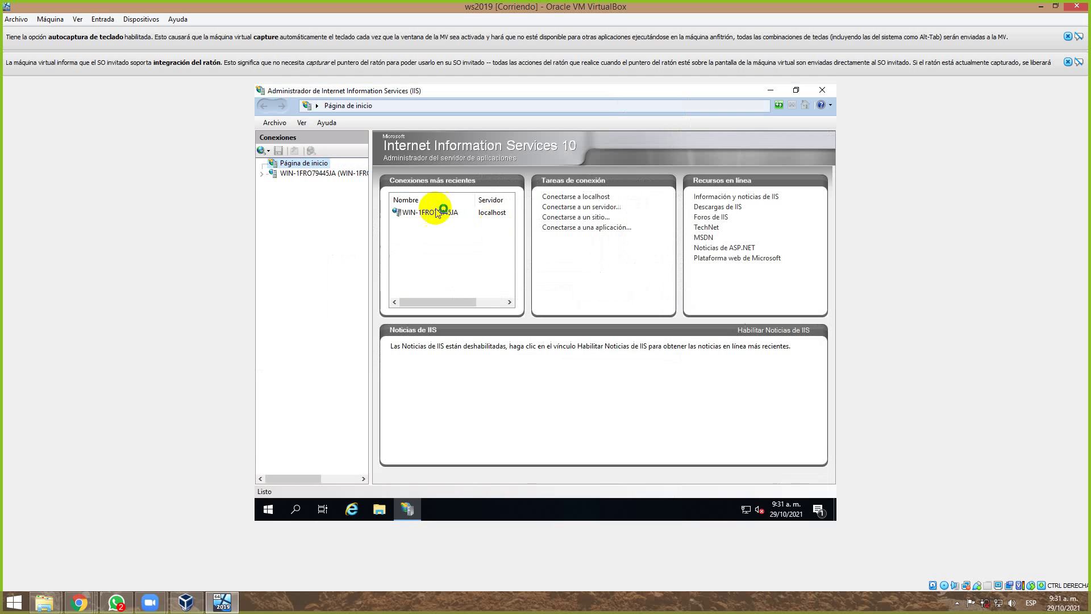
click(261, 173)
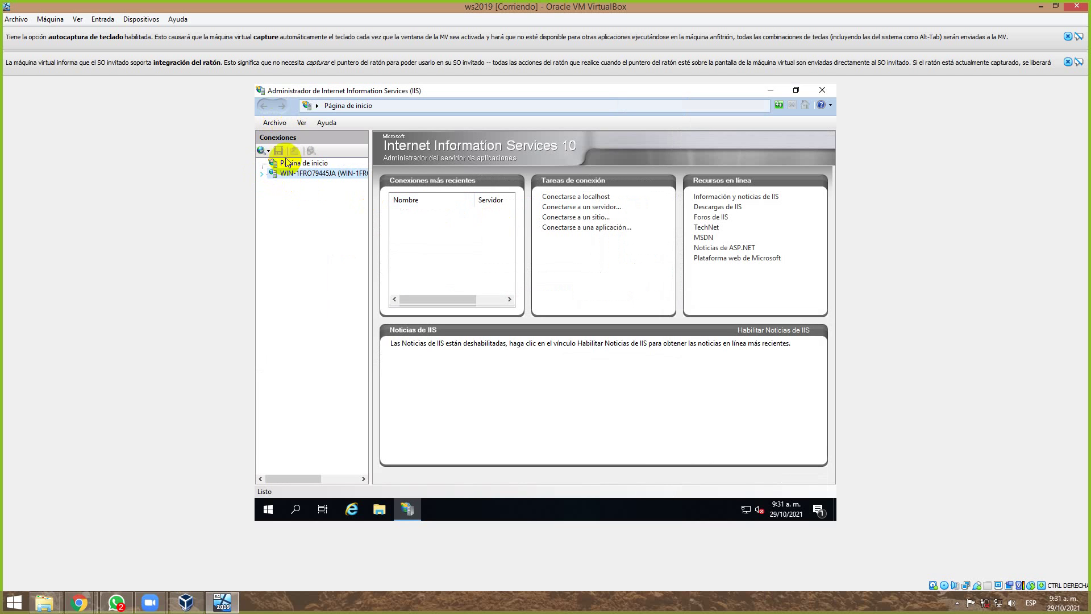
click(261, 175)
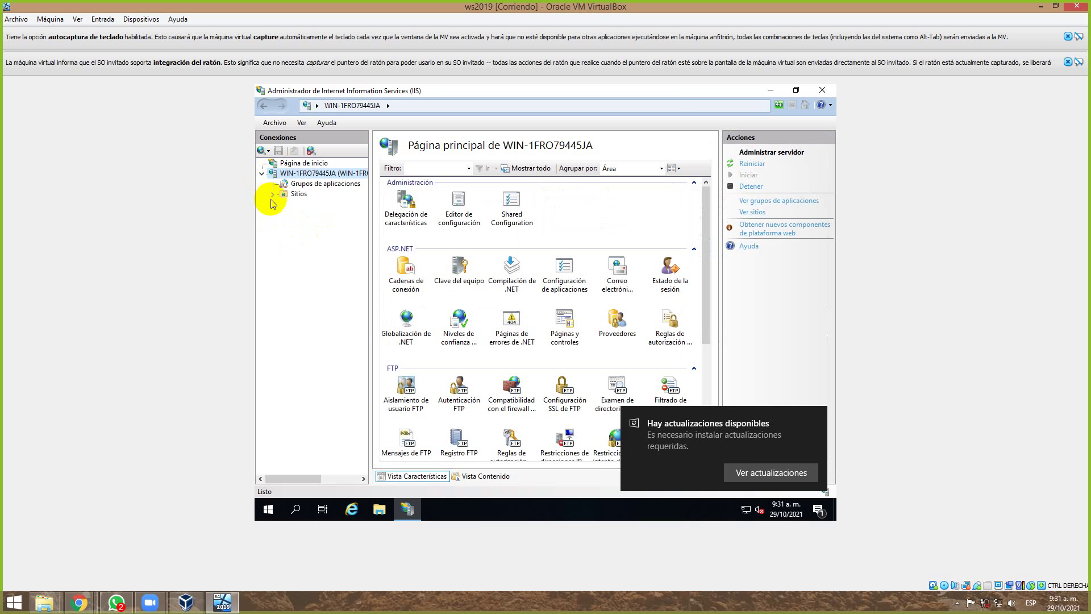
click(273, 197)
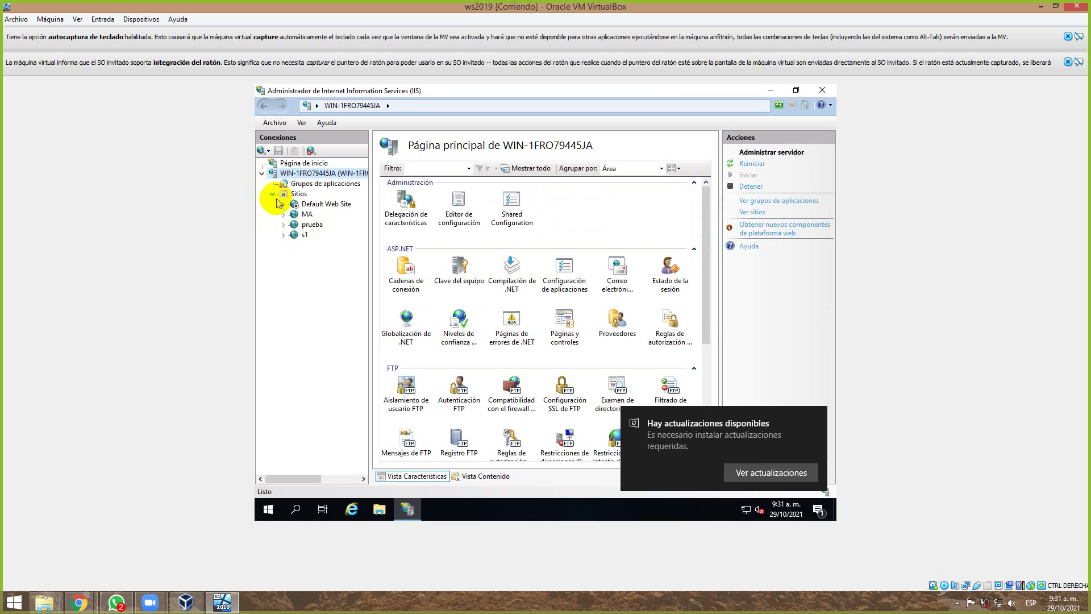
right_click(282, 198)
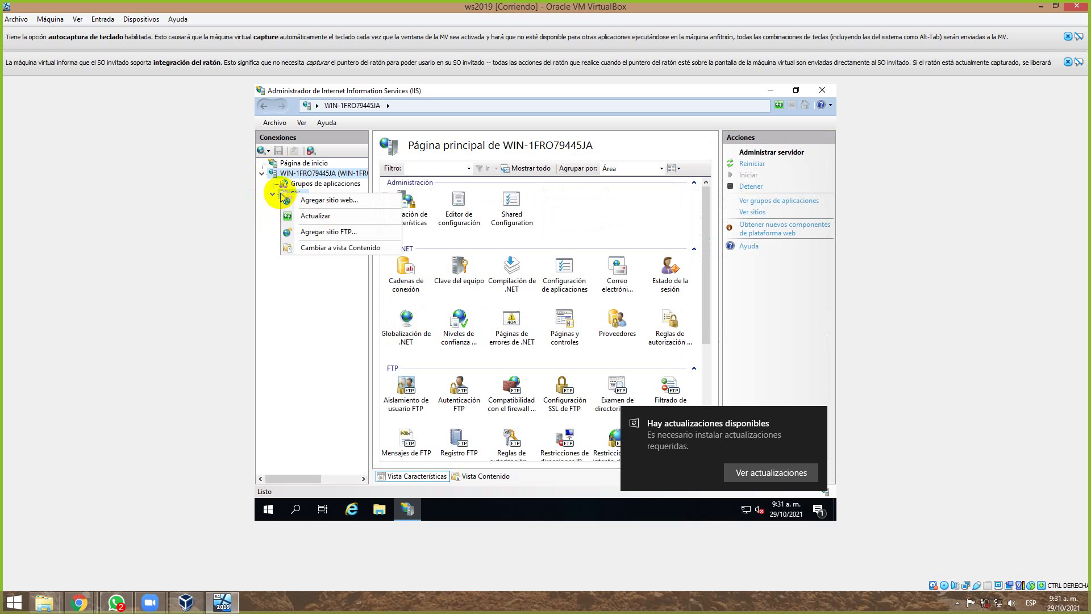
Start an FTP site named files with physical path C:\inetpub\ftproot.
click(331, 237)
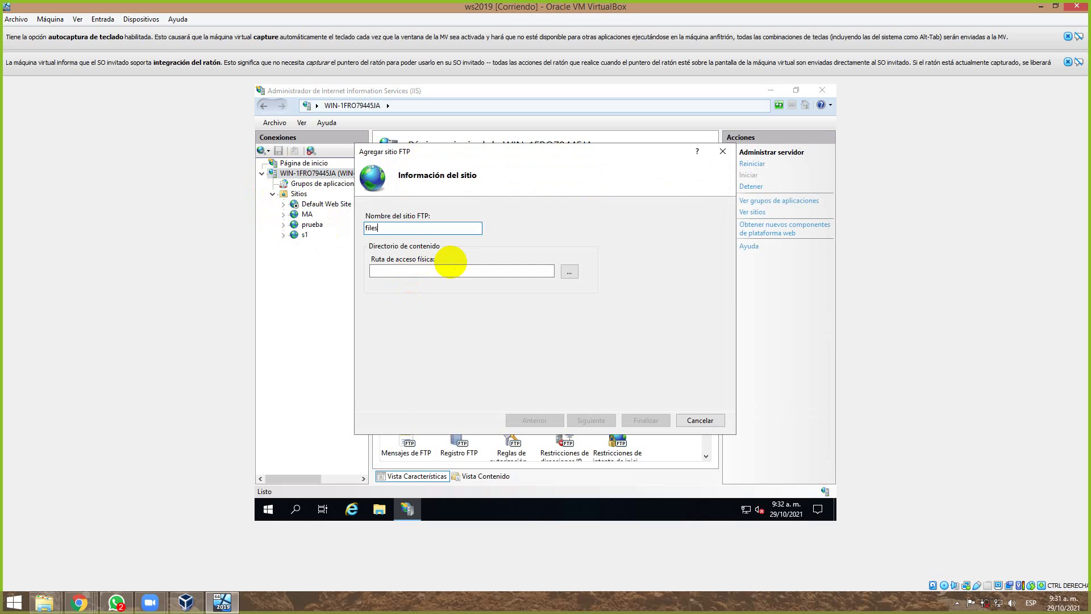
click(573, 273)
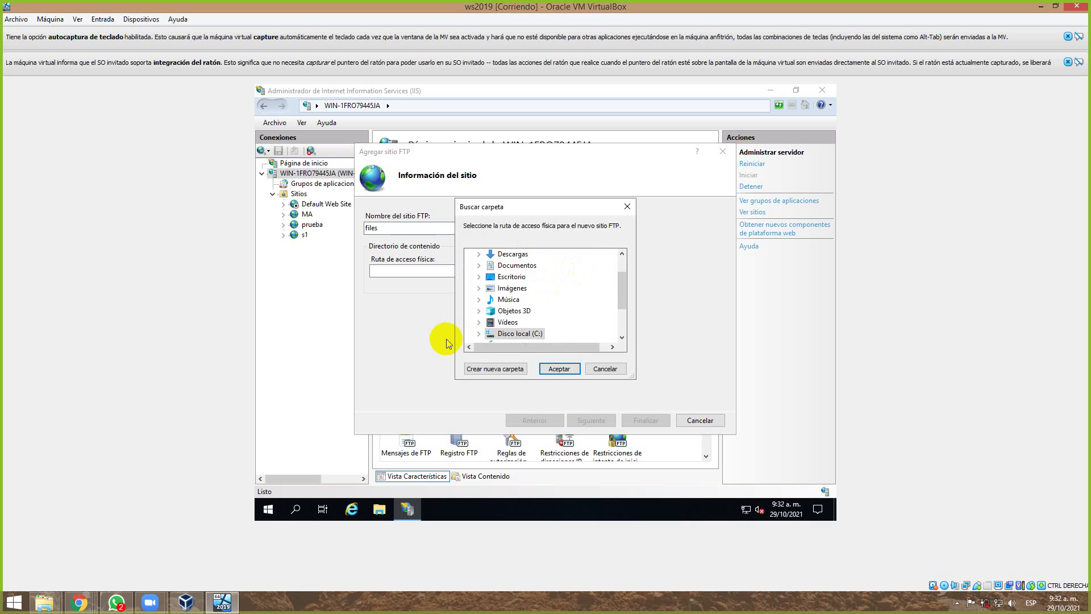
click(478, 334)
scroll(521, 319, down, 1)
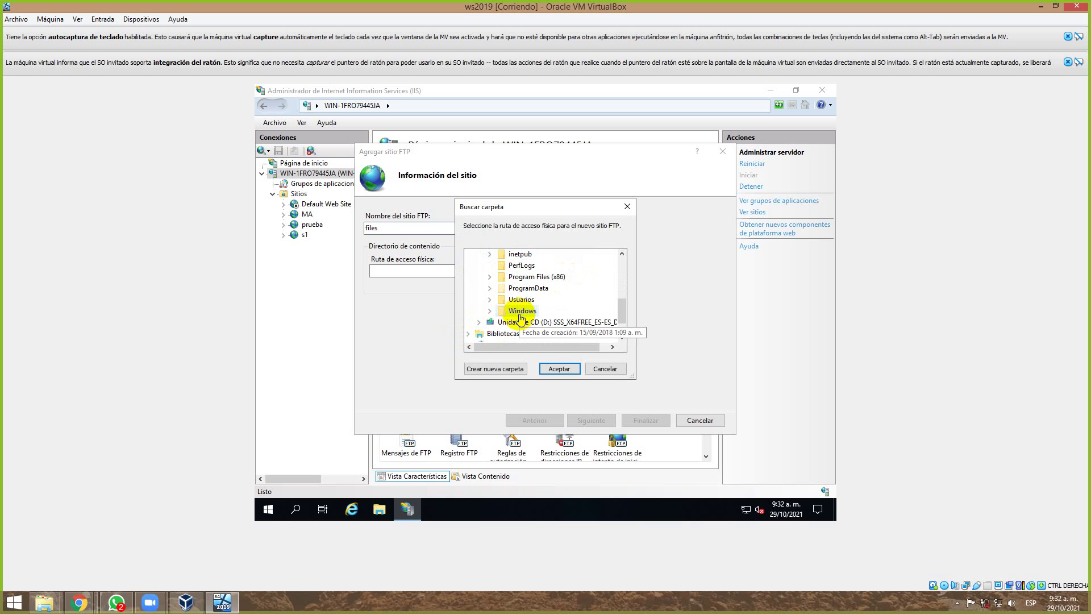
click(516, 255)
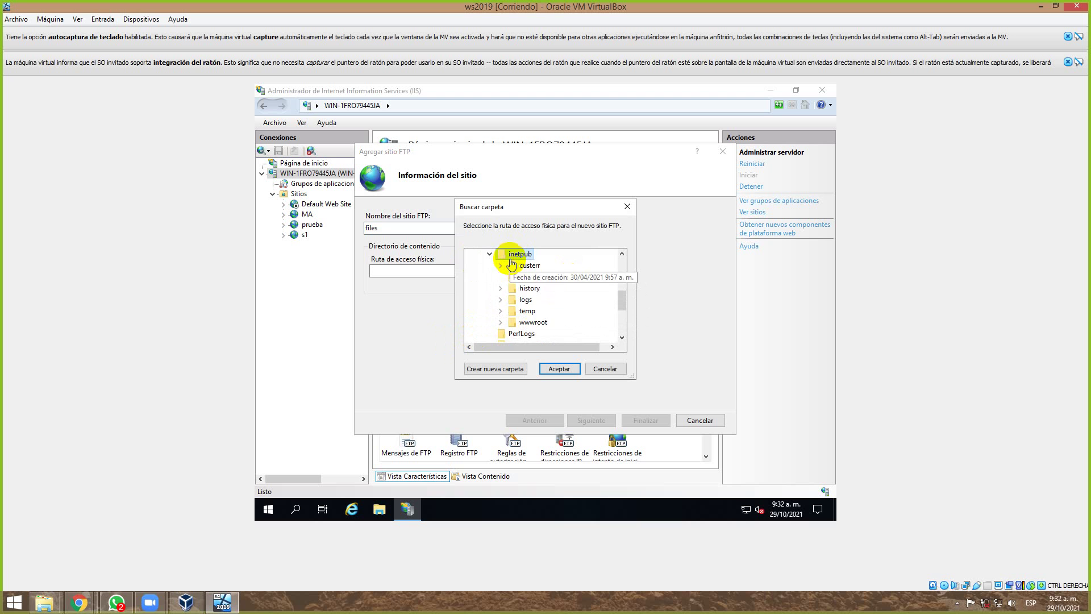
click(529, 278)
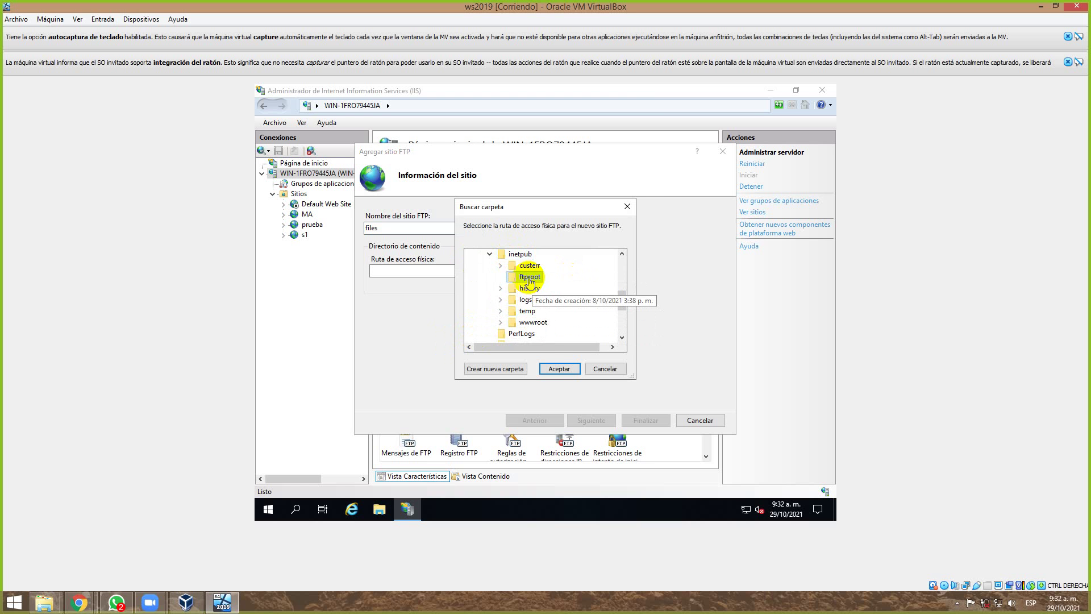
click(553, 369)
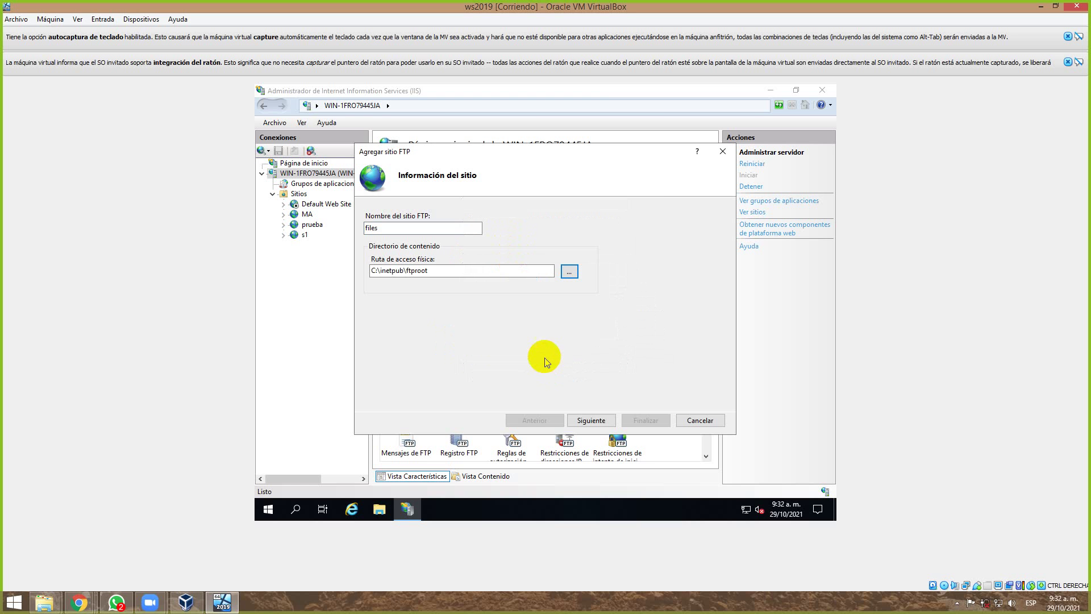
Keep port 21, choose Sin SSL, and finish creating the files site.
click(602, 419)
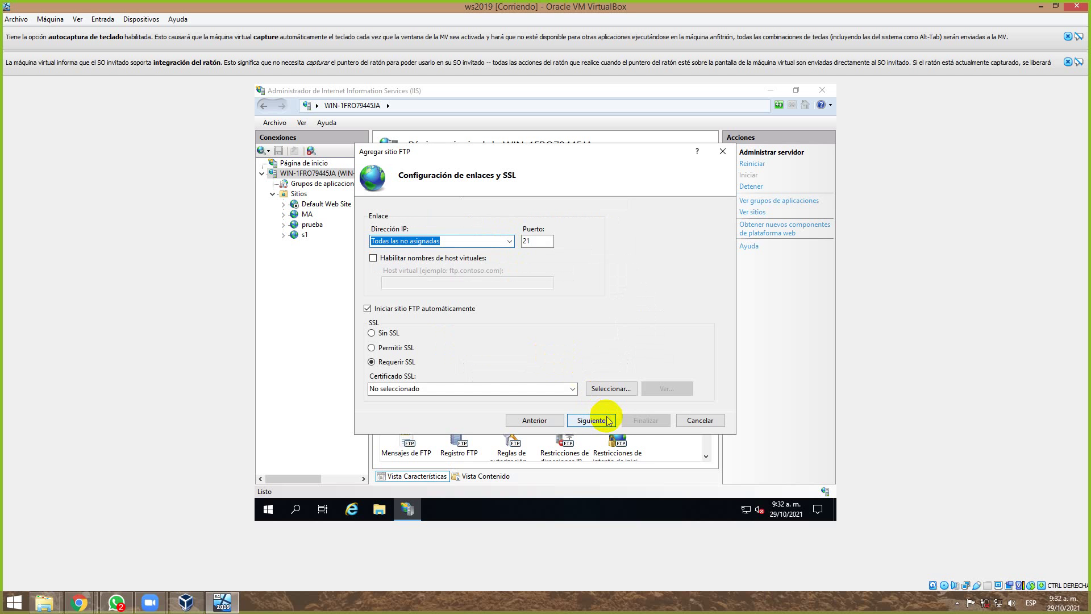
click(607, 419)
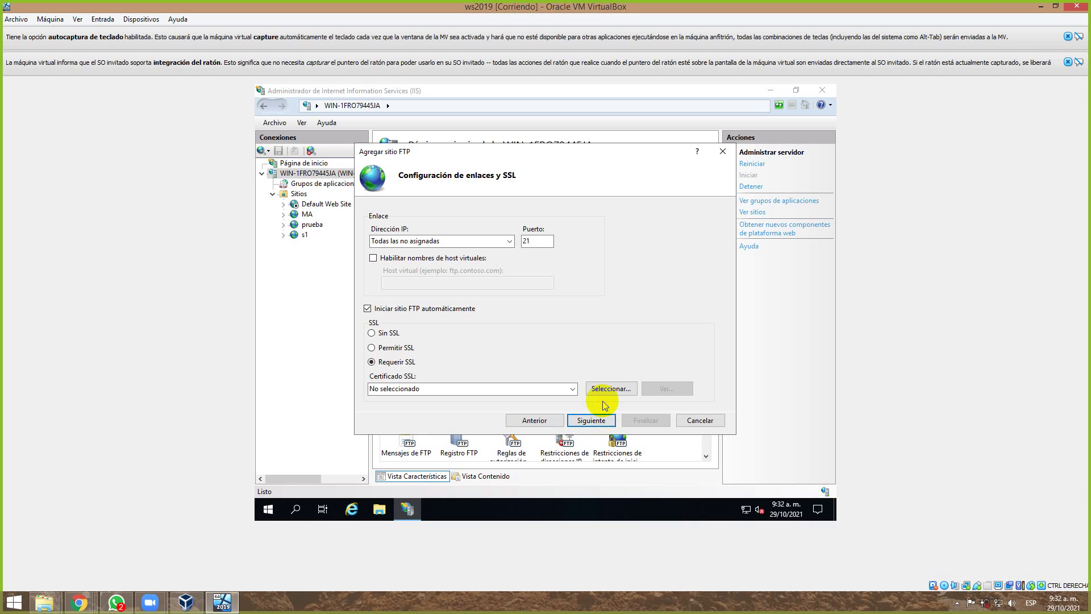
click(600, 423)
click(599, 422)
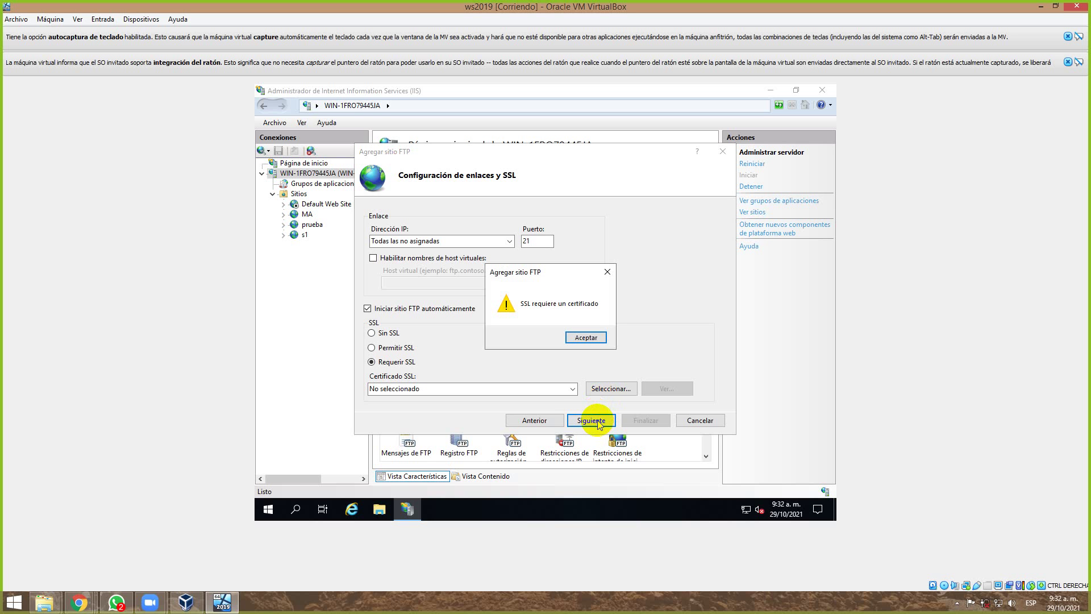
click(584, 337)
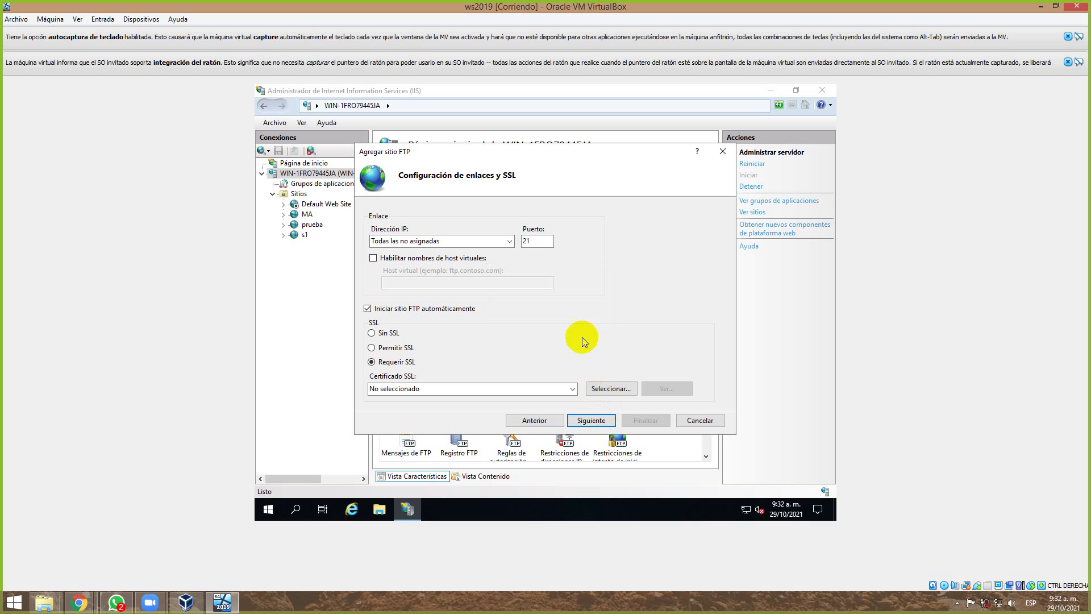
click(381, 335)
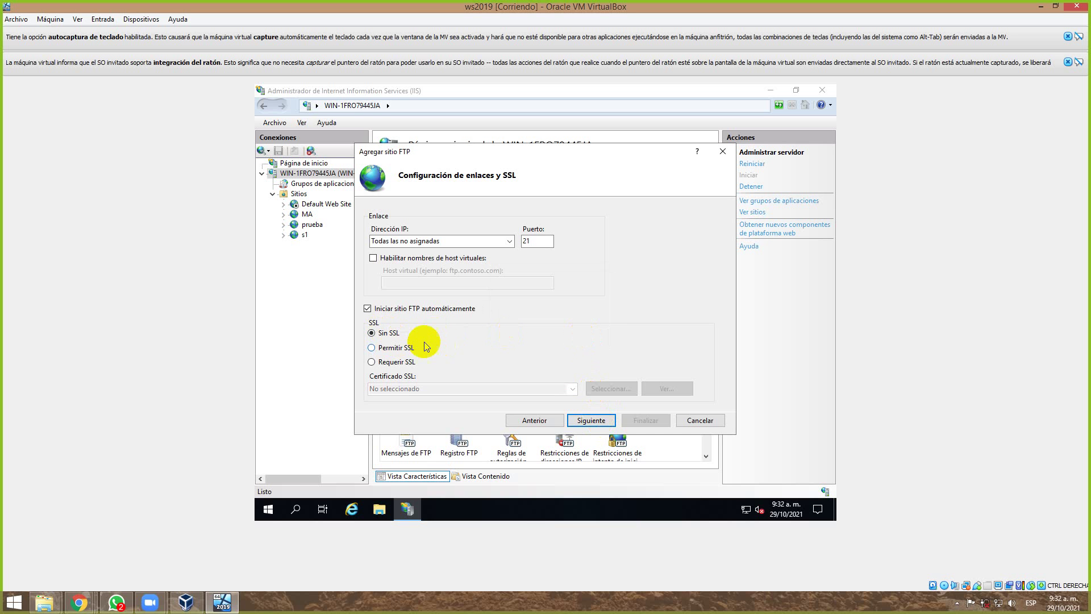
click(583, 417)
click(640, 423)
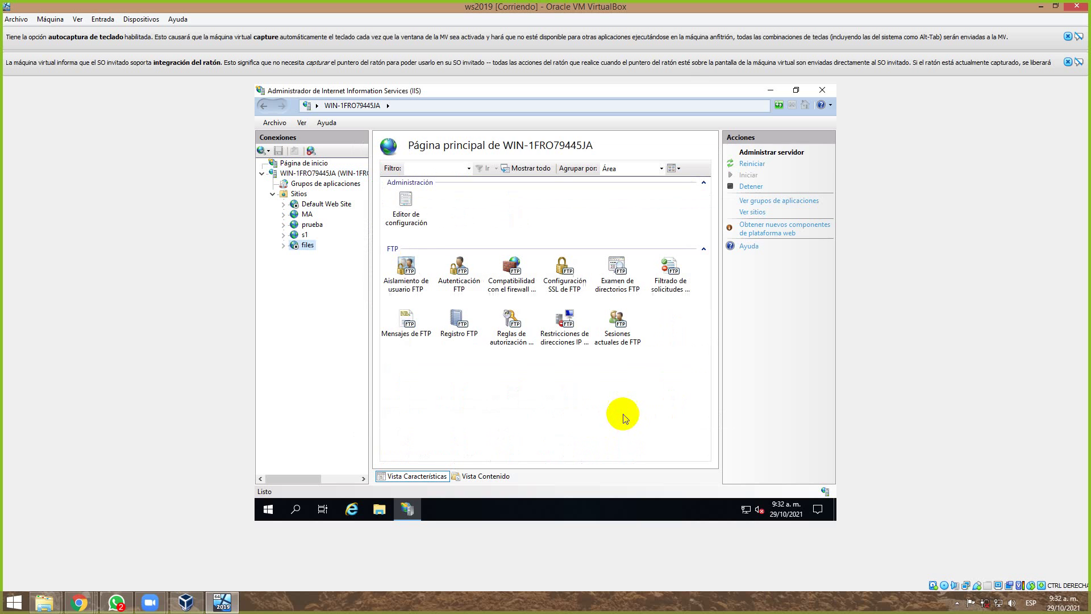
Remove the files FTP site from IIS.
right_click(298, 252)
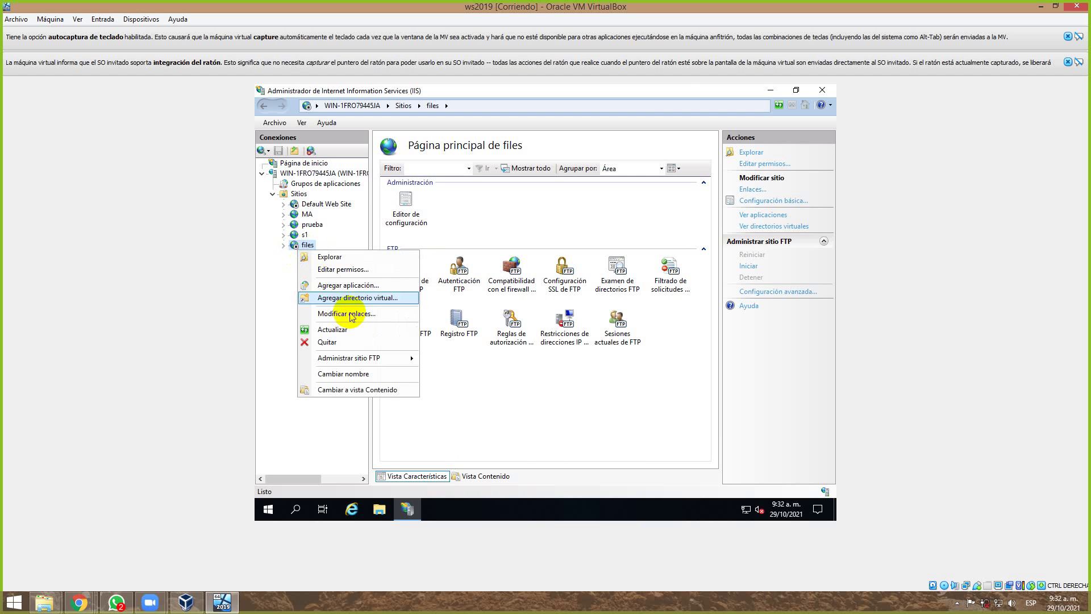
click(354, 343)
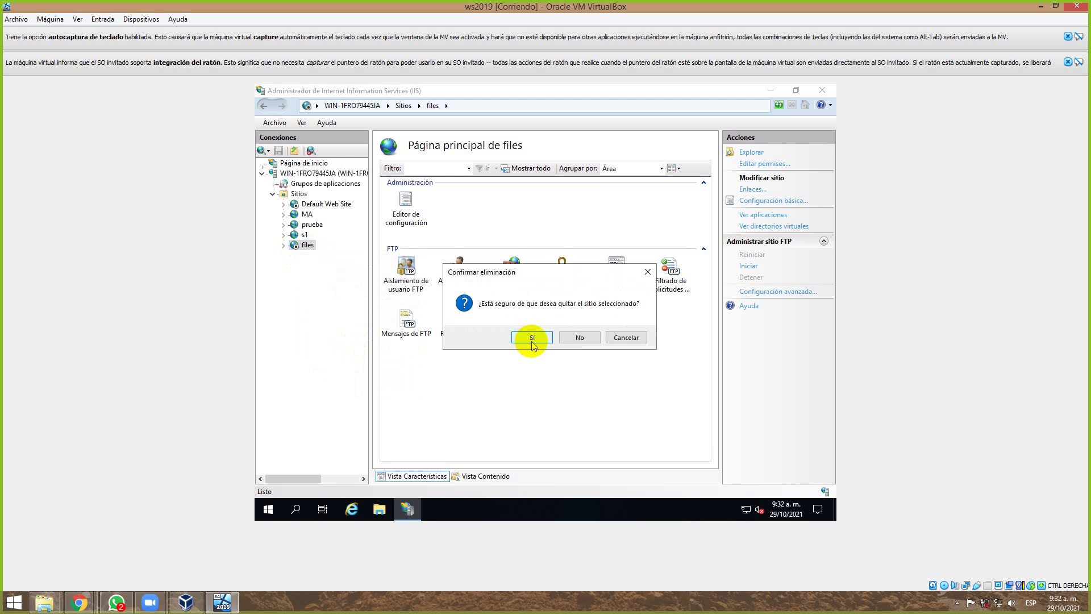
click(531, 339)
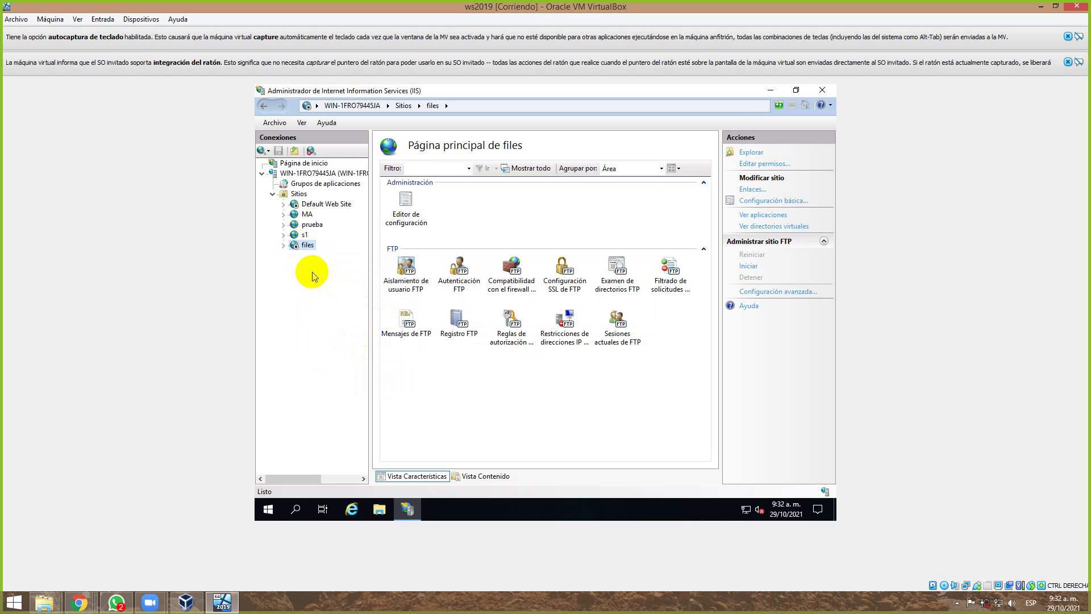
Start a new FTP site named file with physical path C:\inetpub\ftproot.
right_click(287, 197)
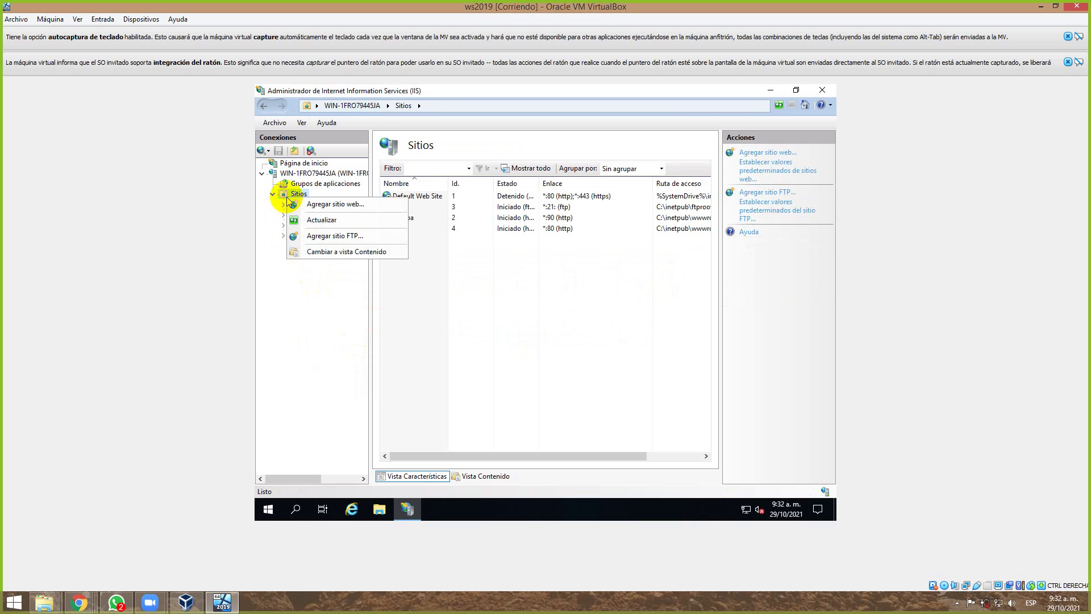
click(324, 235)
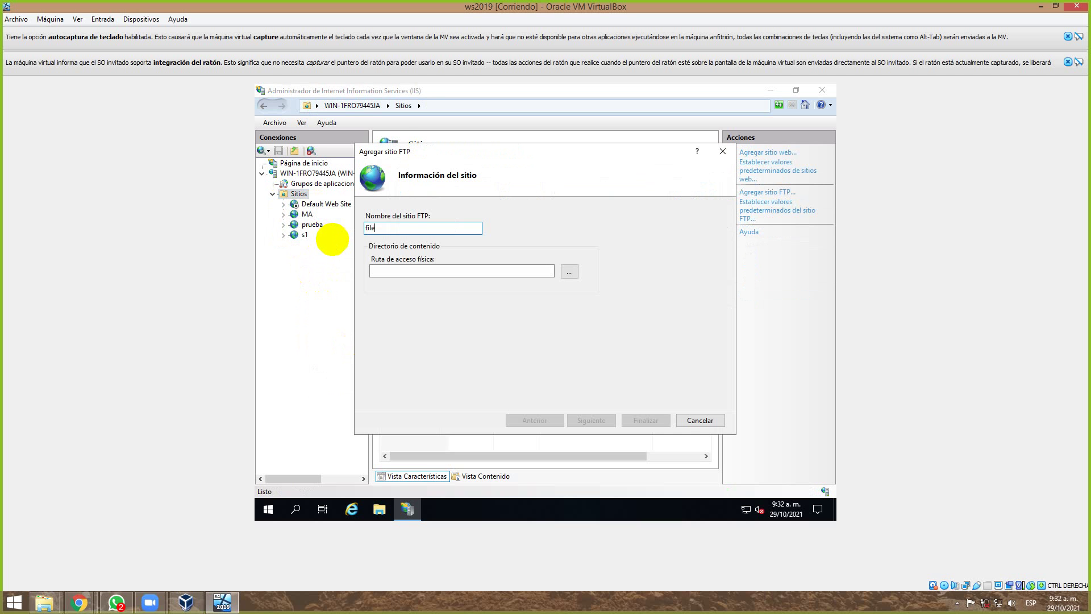
click(572, 271)
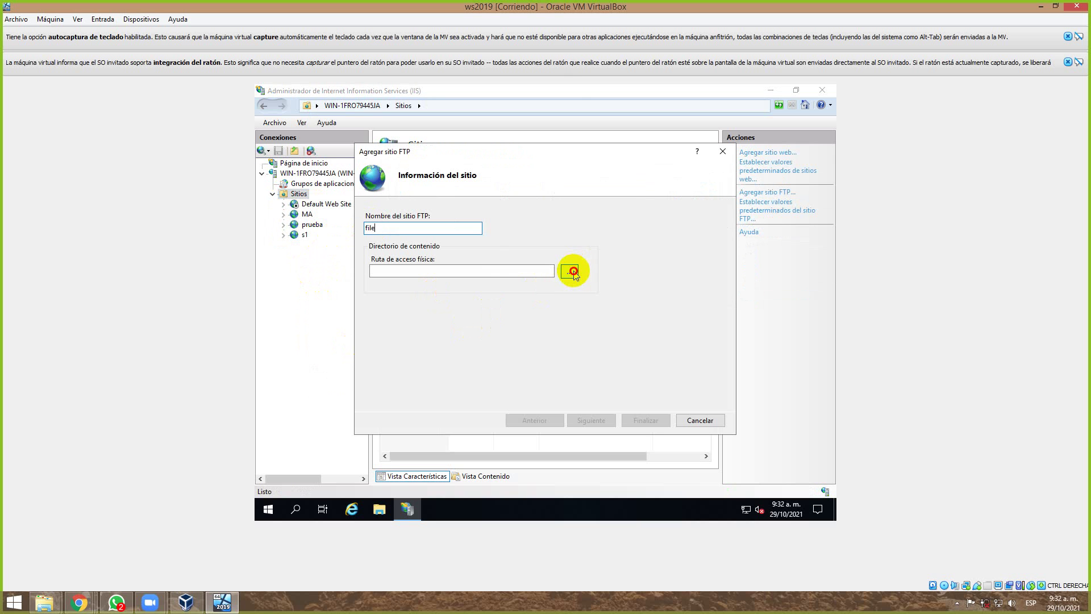
scroll(568, 278, down, 3)
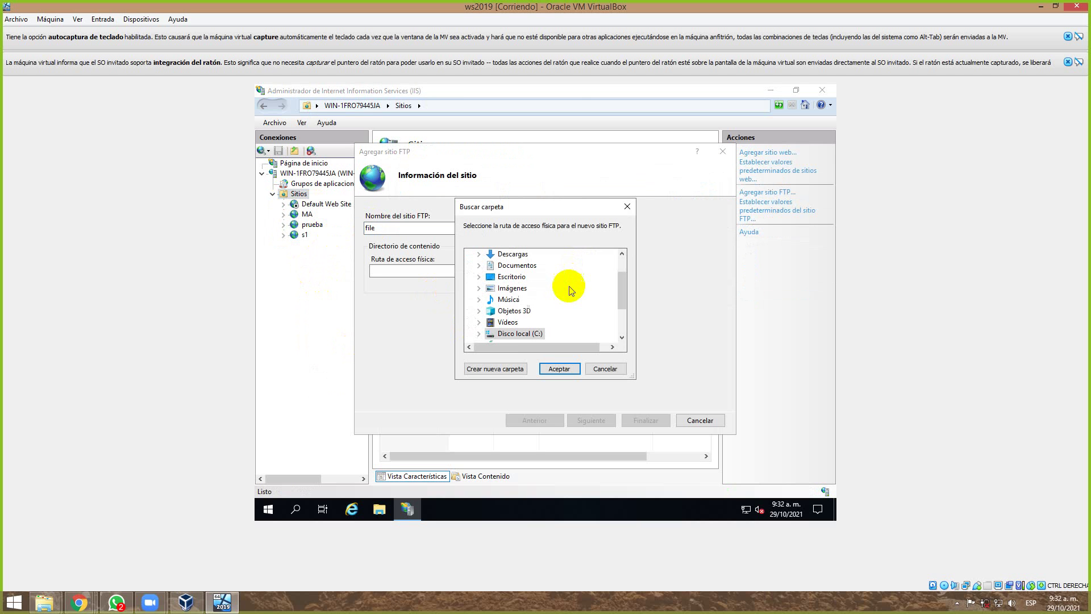
double_click(520, 334)
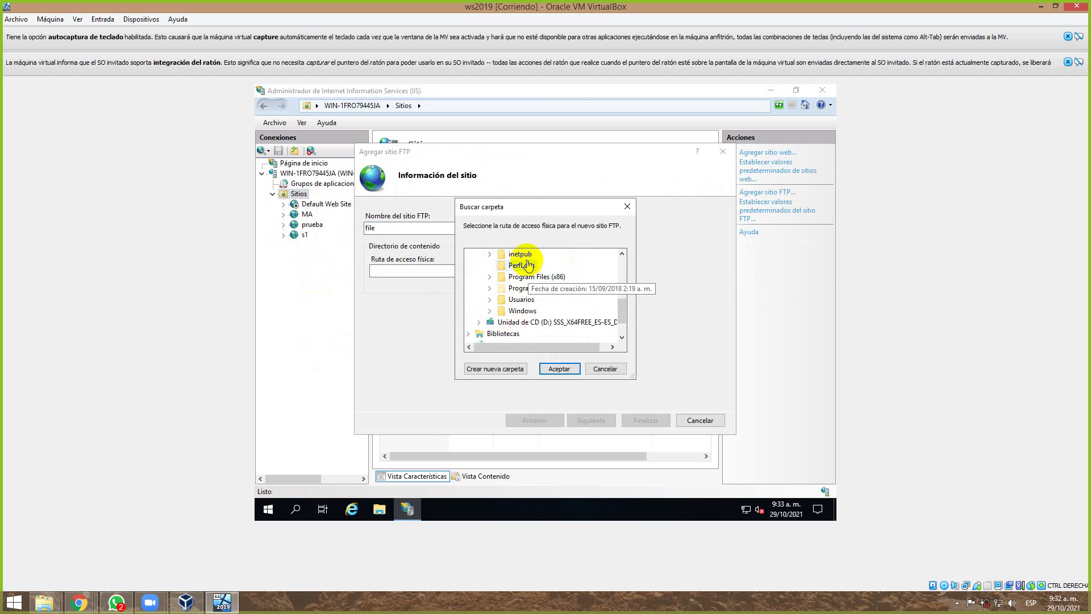
double_click(520, 254)
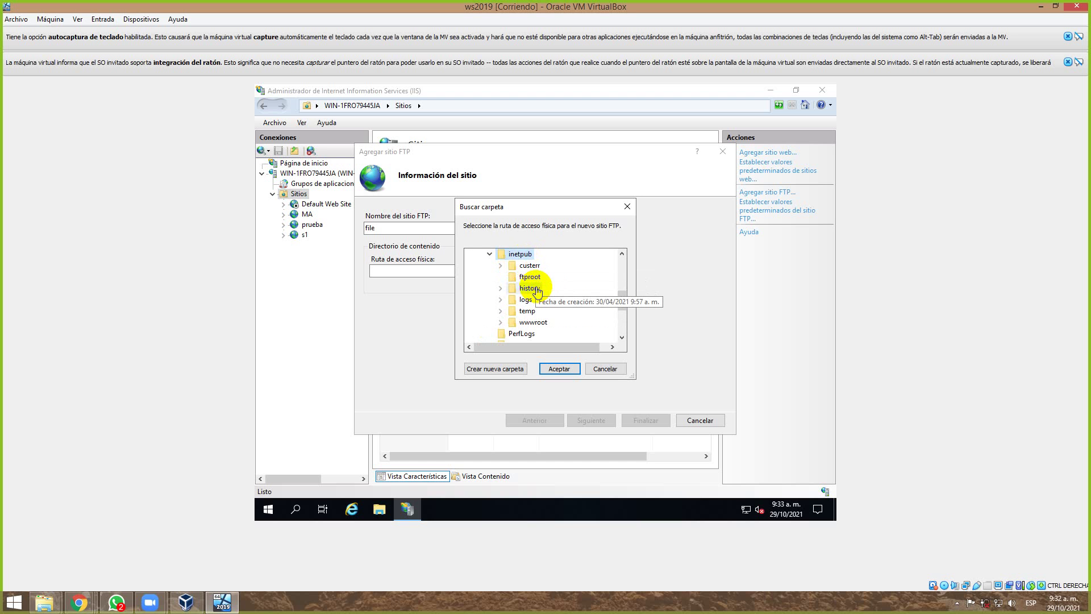
click(530, 278)
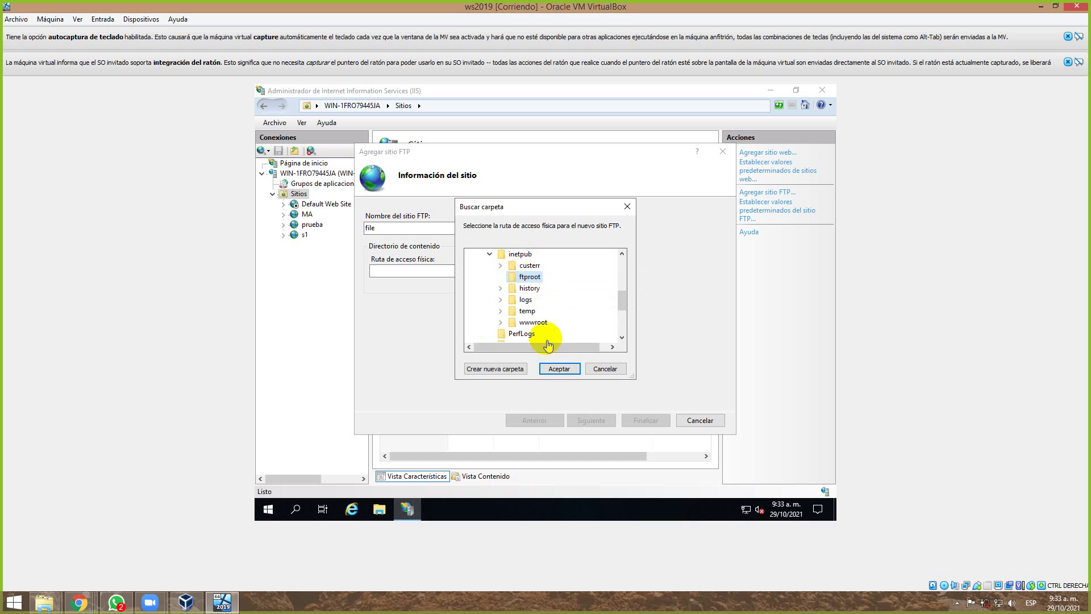
click(559, 368)
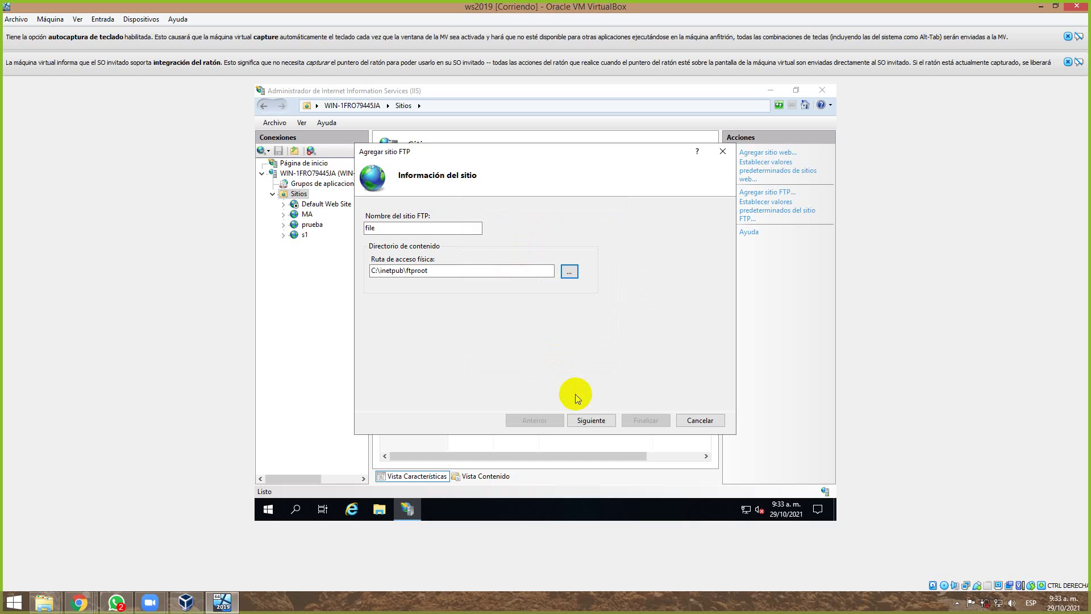
Finish the file FTP site with Sin SSL and Anónima authentication, then launch Internet Explorer.
click(585, 419)
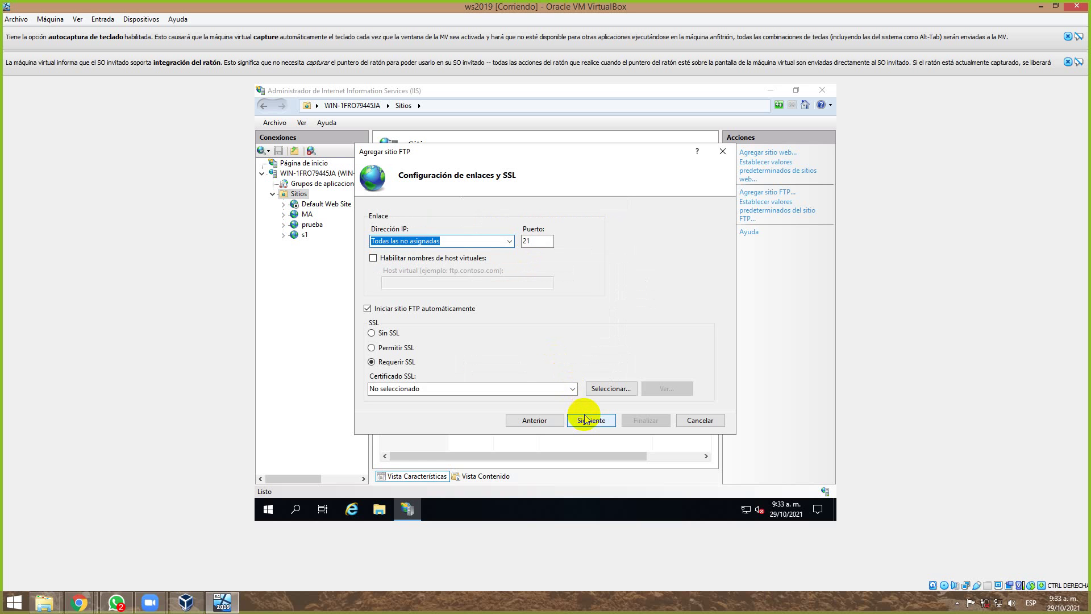
click(371, 334)
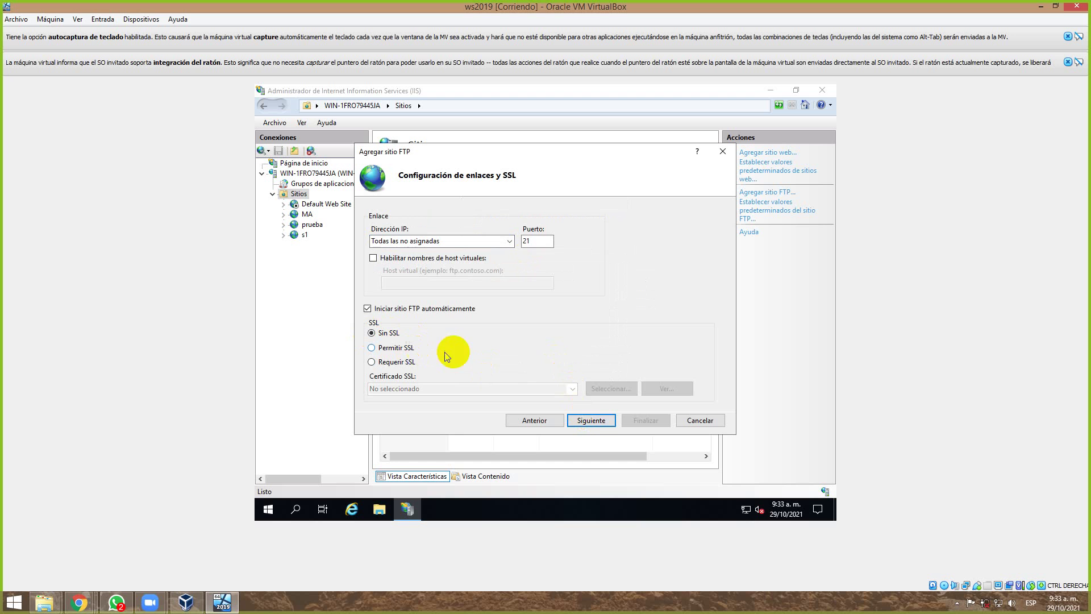
click(591, 420)
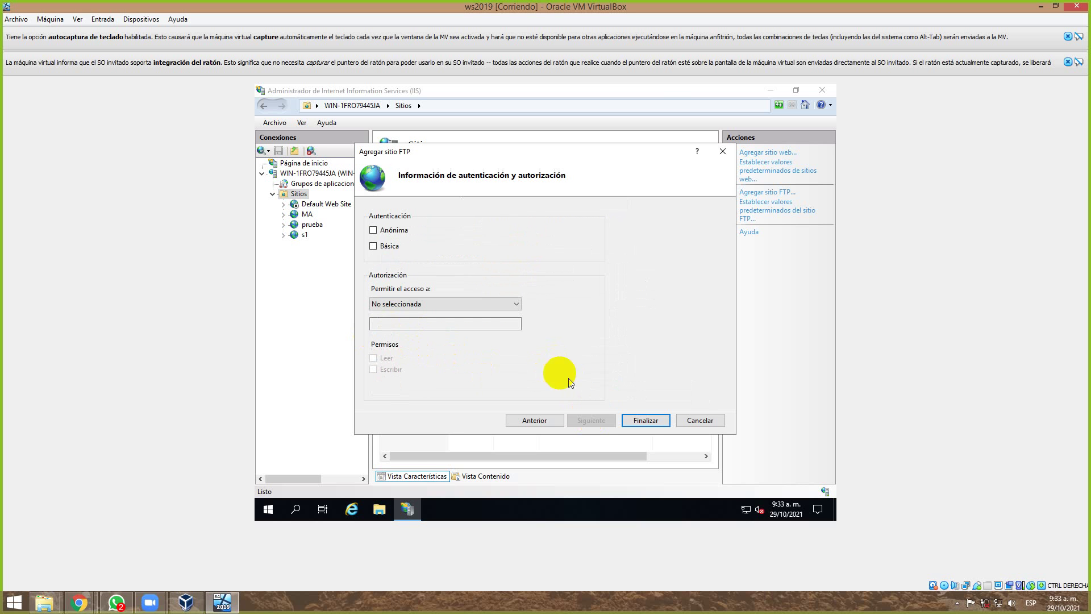
click(374, 232)
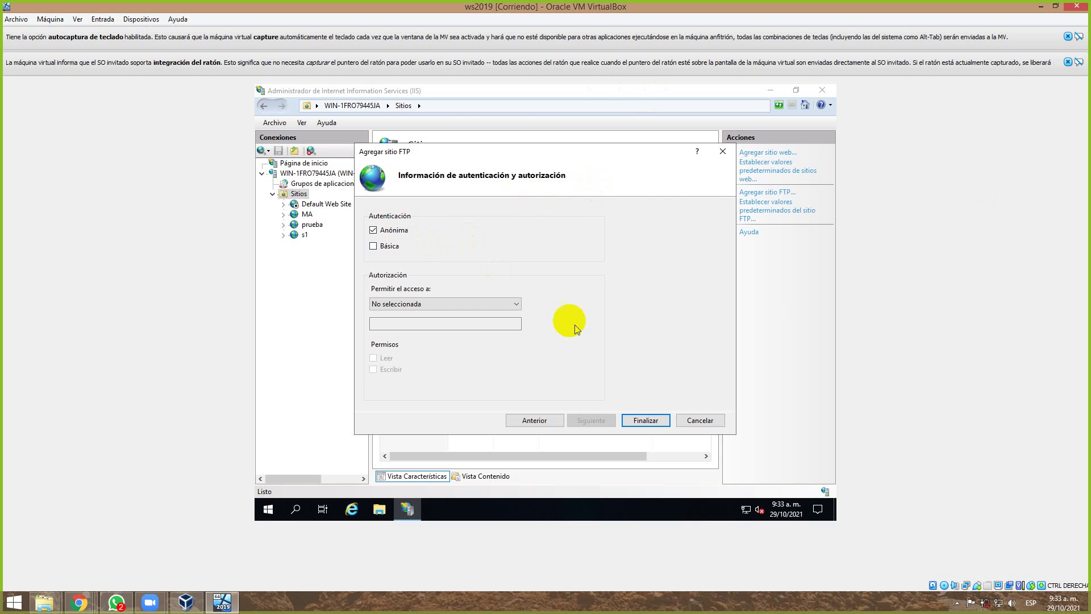
click(648, 420)
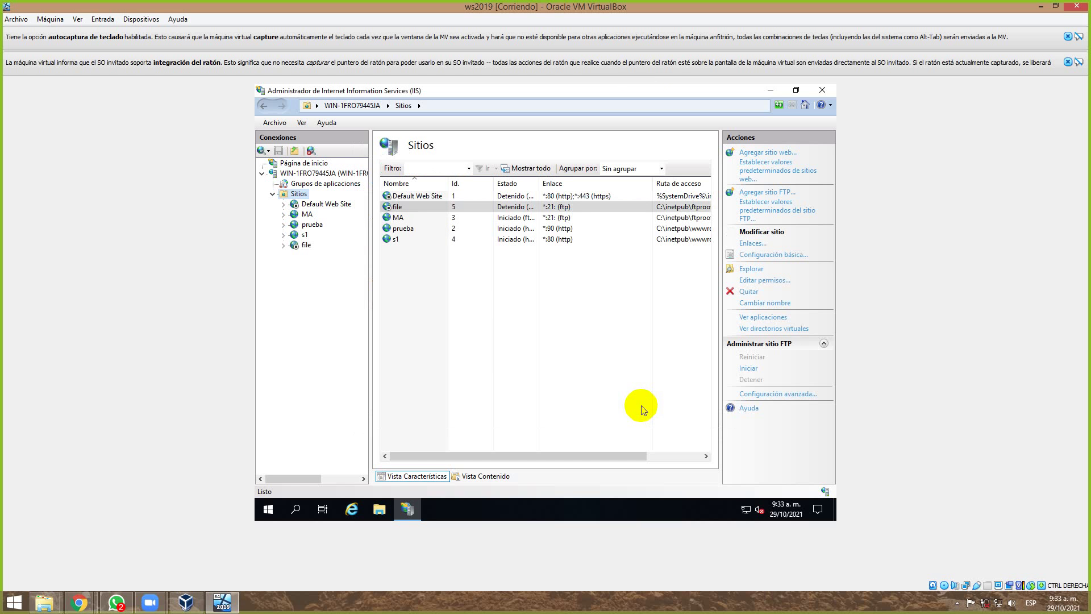
click(383, 209)
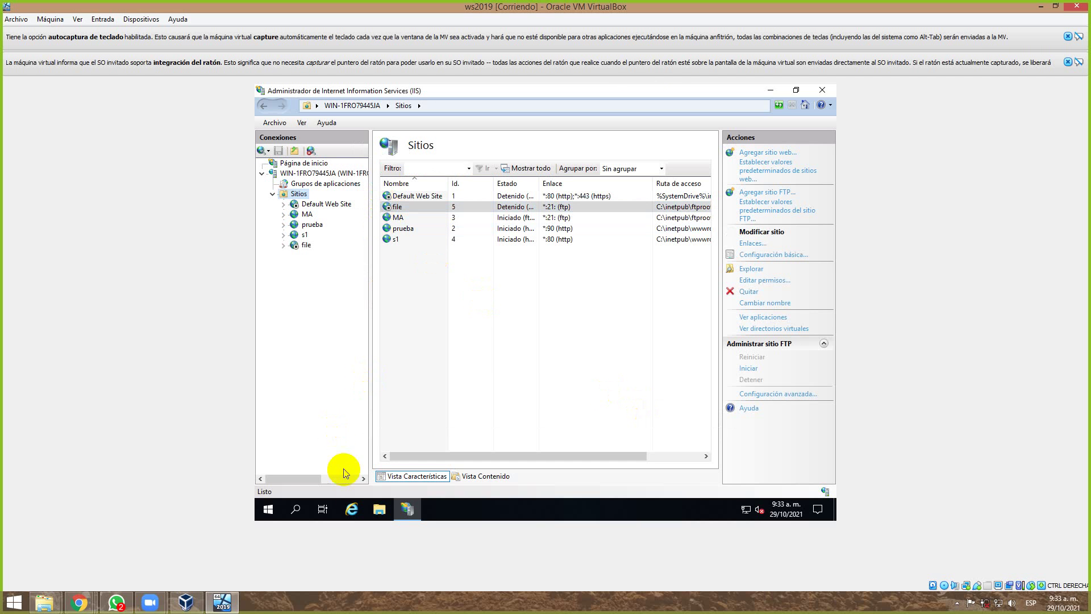
click(366, 508)
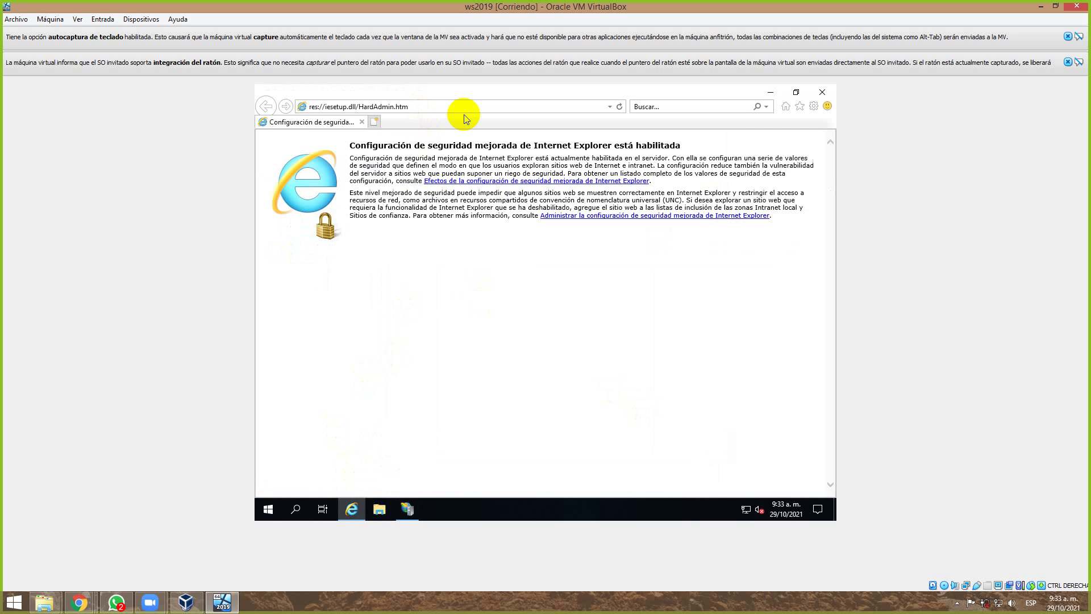
Browse to ftp://locahost in Internet Explorer.
click(459, 106)
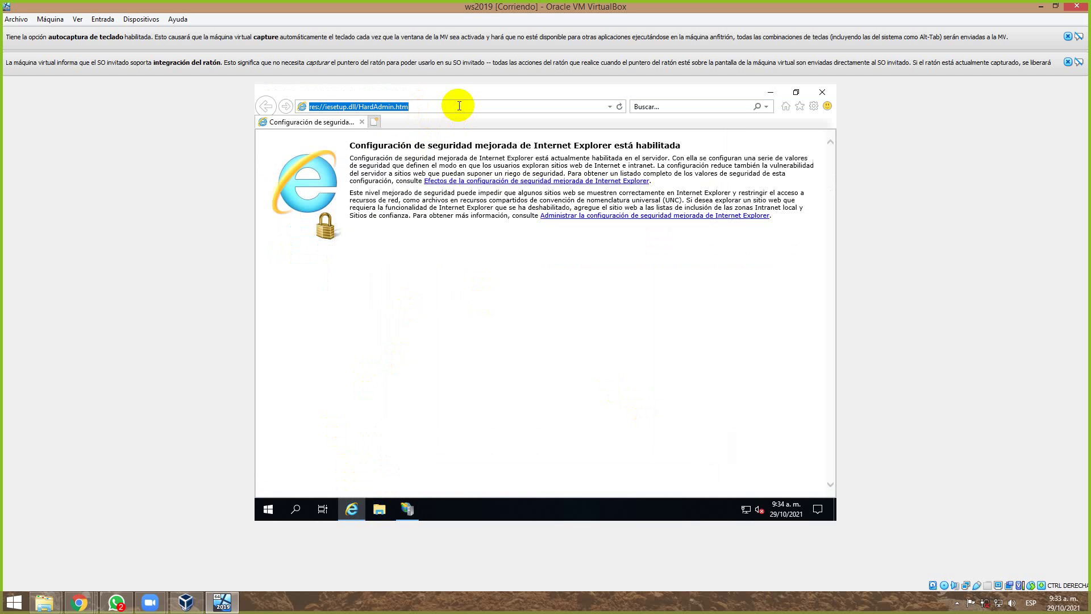
text(ftp:/)
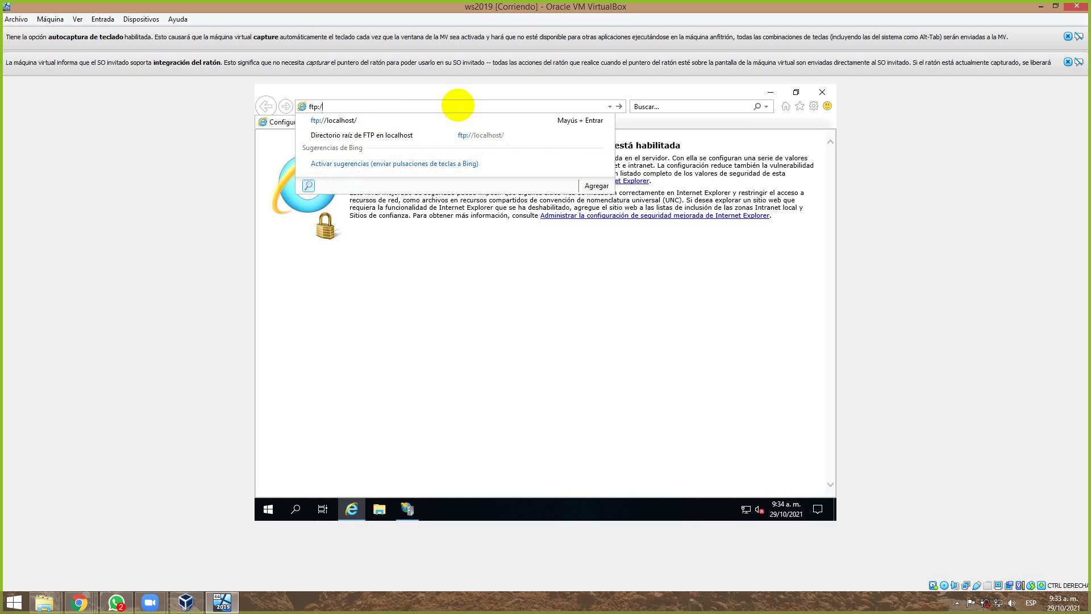
text(/locaho)
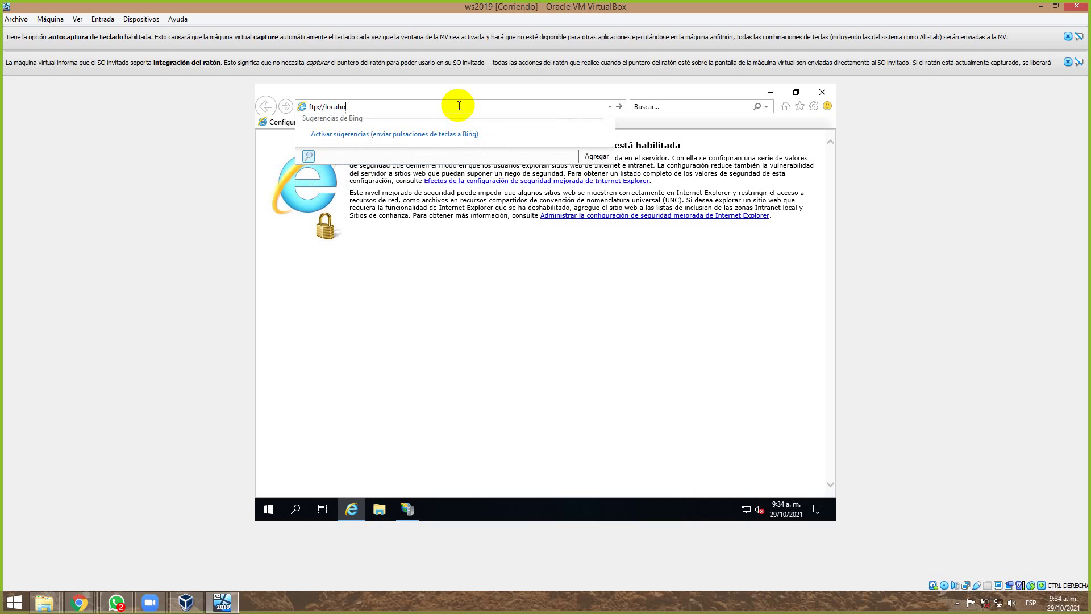
text(st)
key(Return)
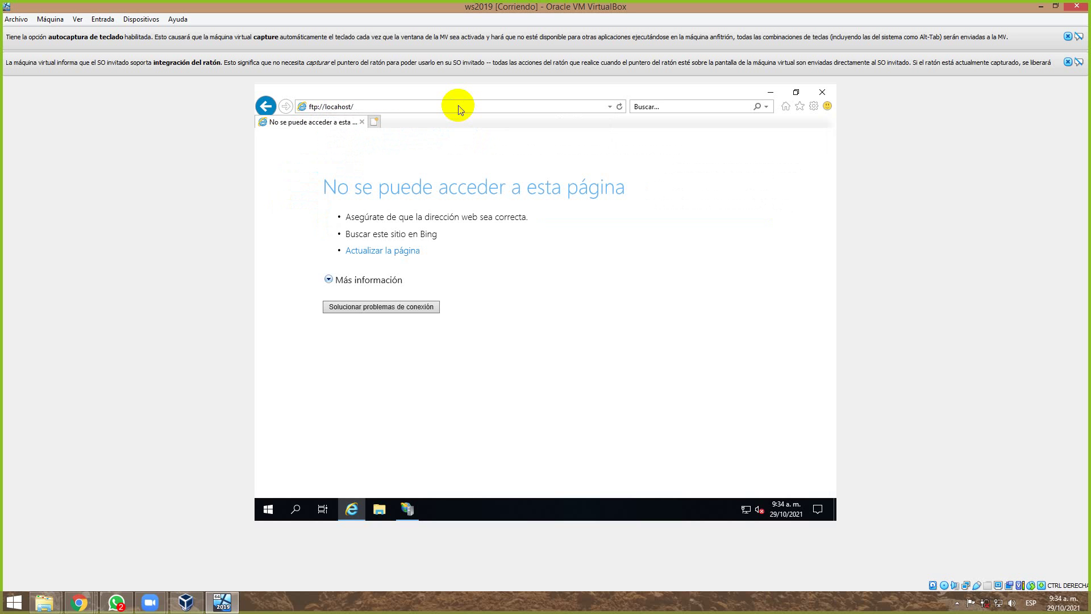
Append 'files' to the FTP address, reload, and return to IIS Manager.
click(327, 106)
click(370, 107)
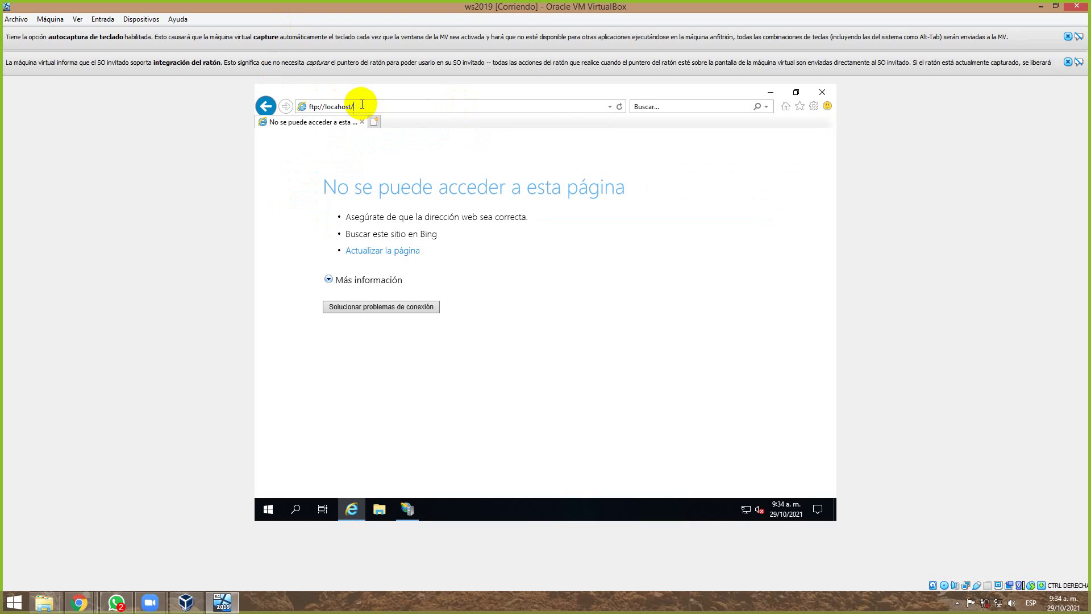
text(files)
key(Return)
click(408, 511)
click(411, 511)
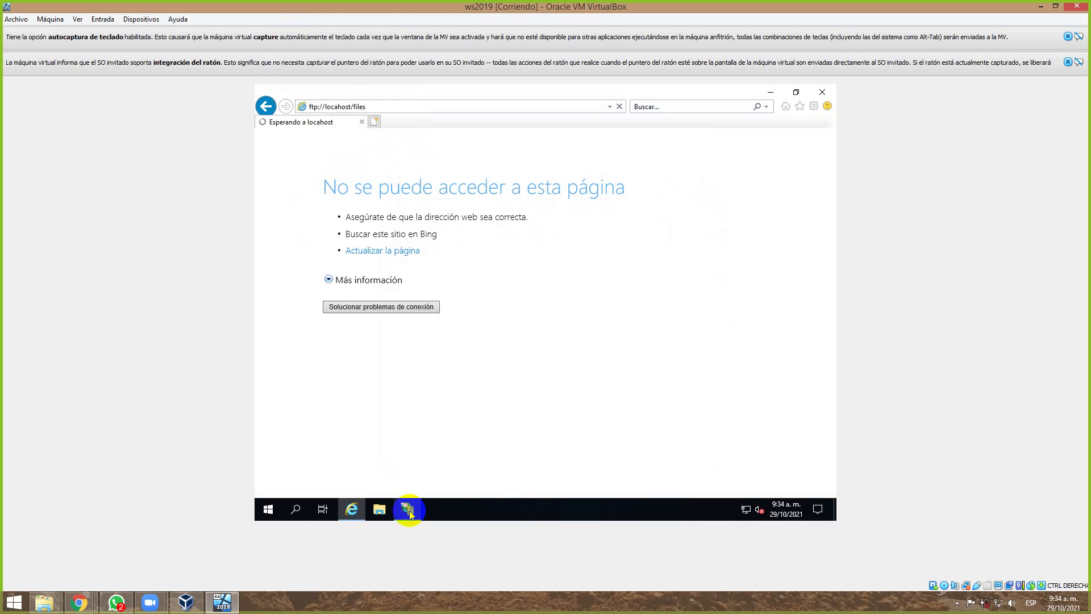
click(409, 511)
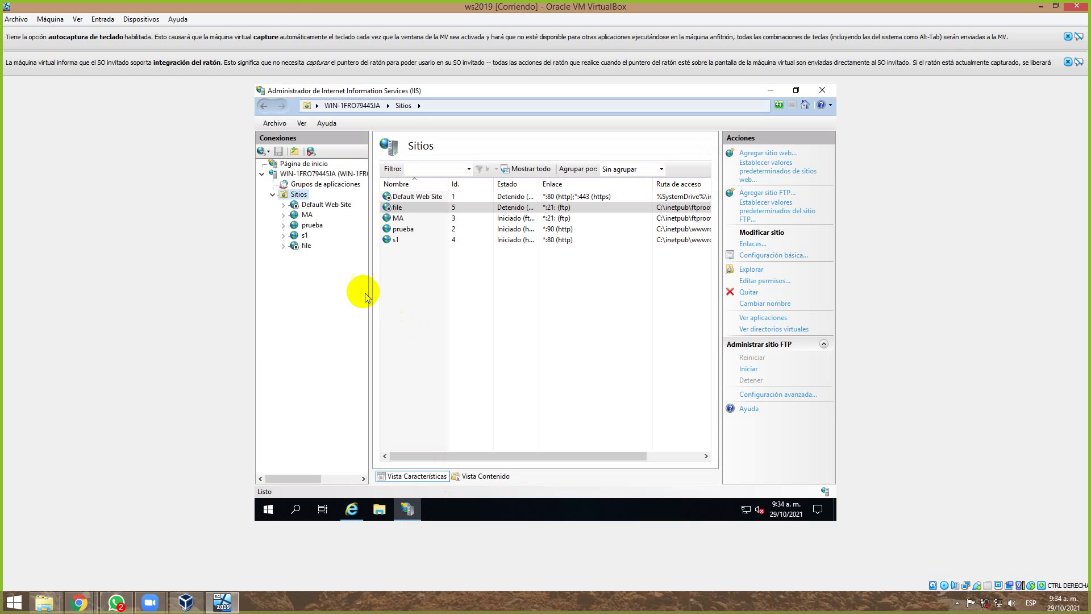
Refresh and recheck the FTP address in the browser.
key(F5)
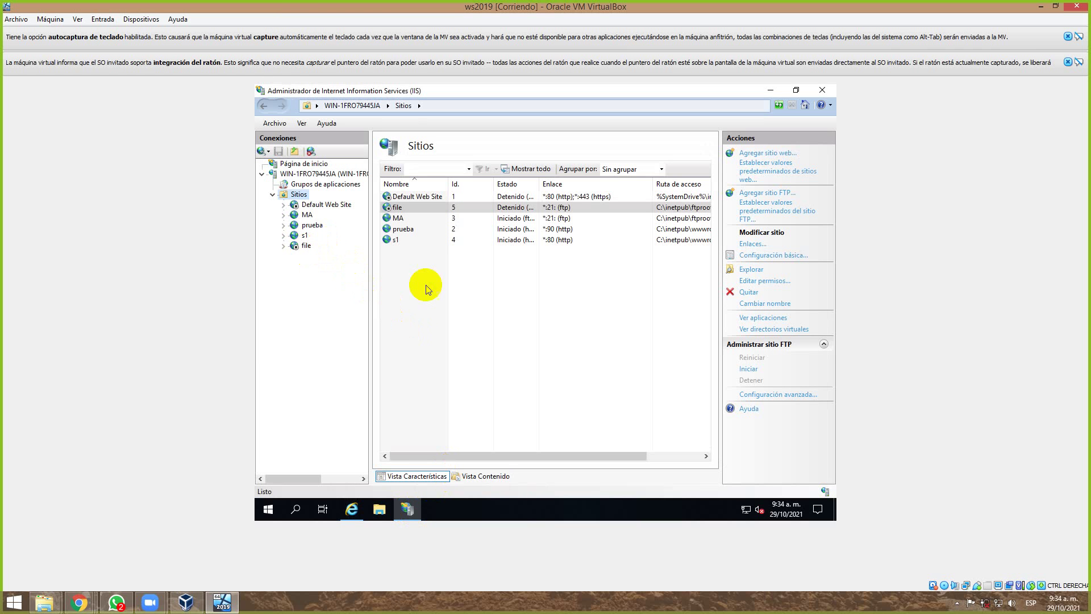
key(alt+Tab)
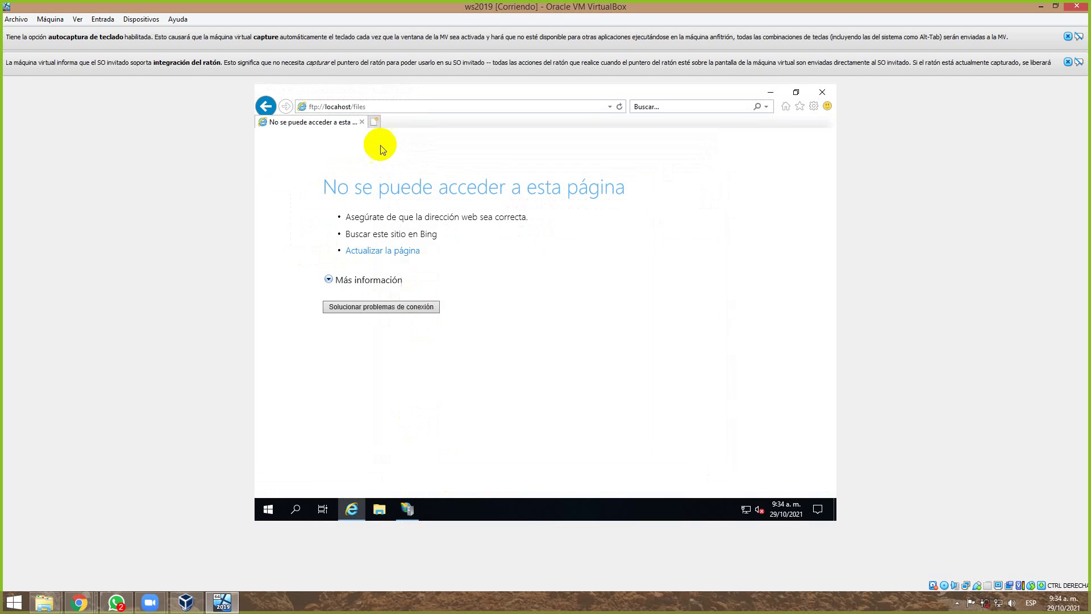
click(367, 108)
click(368, 108)
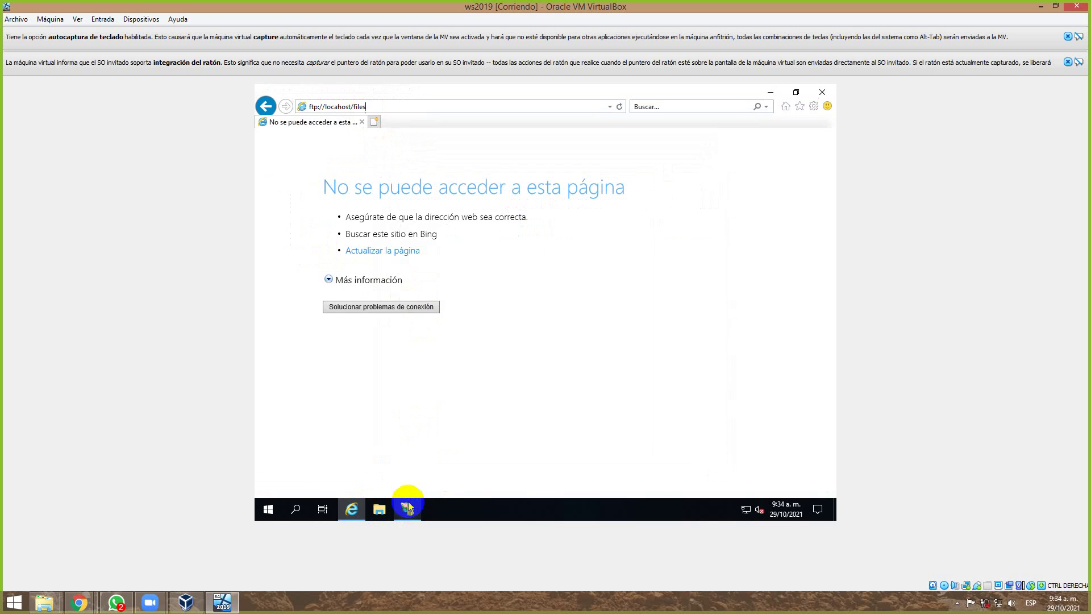
Try to start the file FTP site in IIS Manager and dismiss the port conflict error.
click(418, 507)
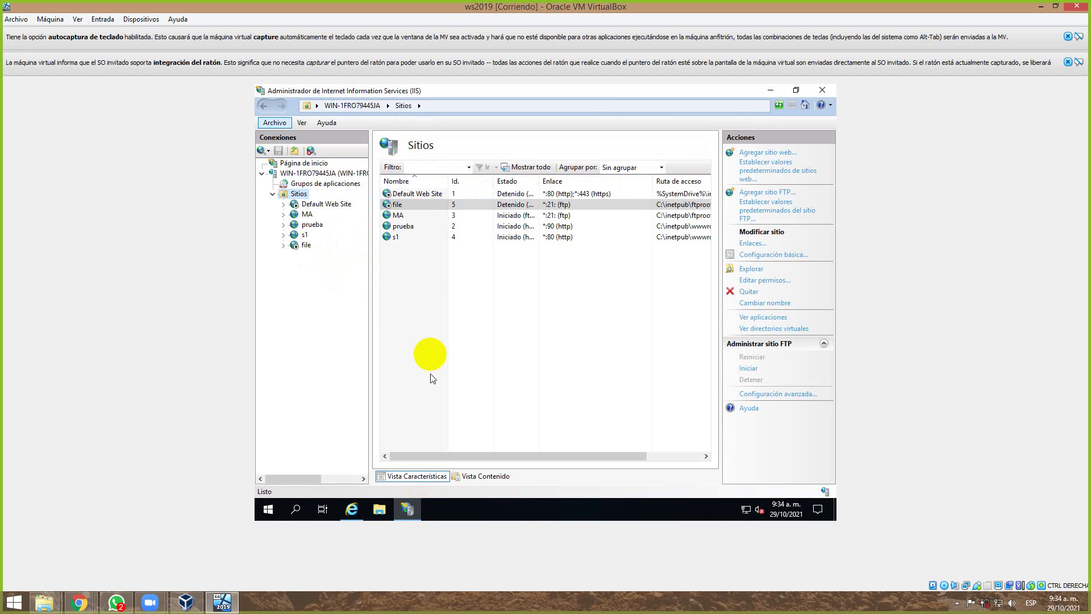
click(307, 245)
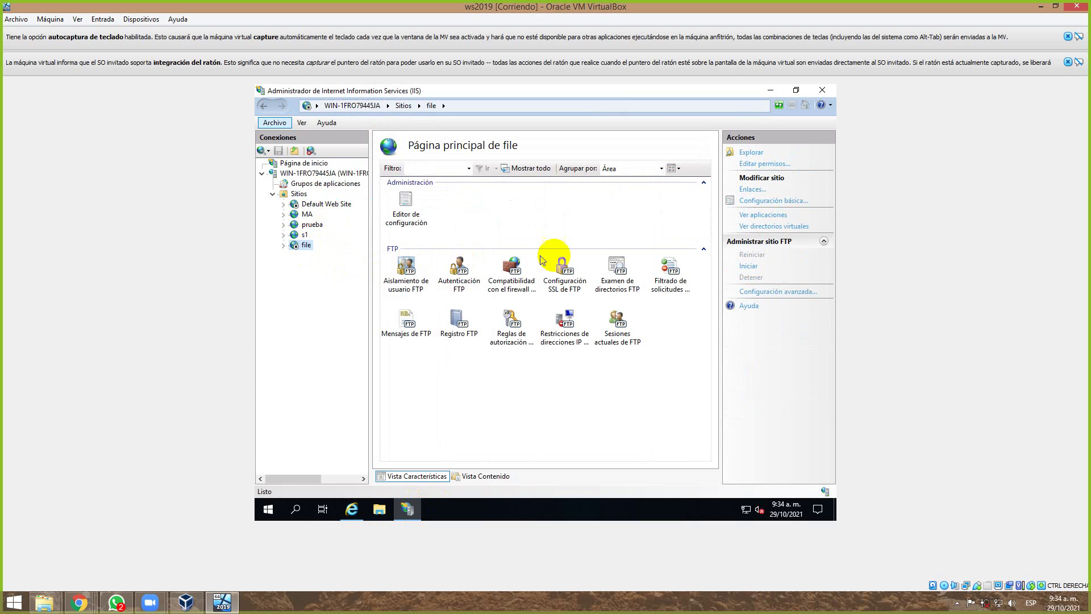
click(748, 266)
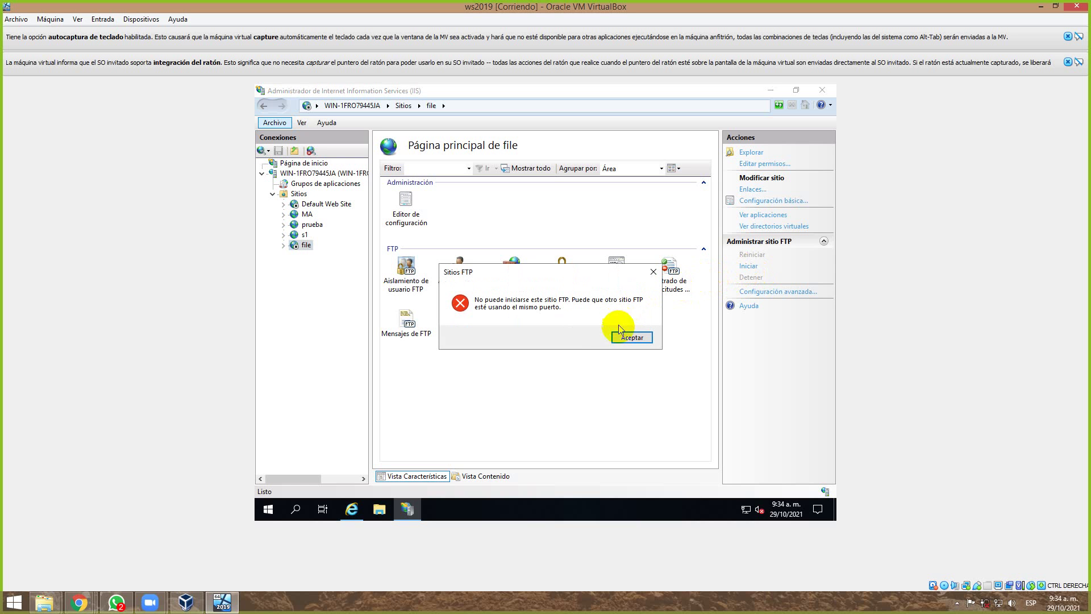
click(632, 338)
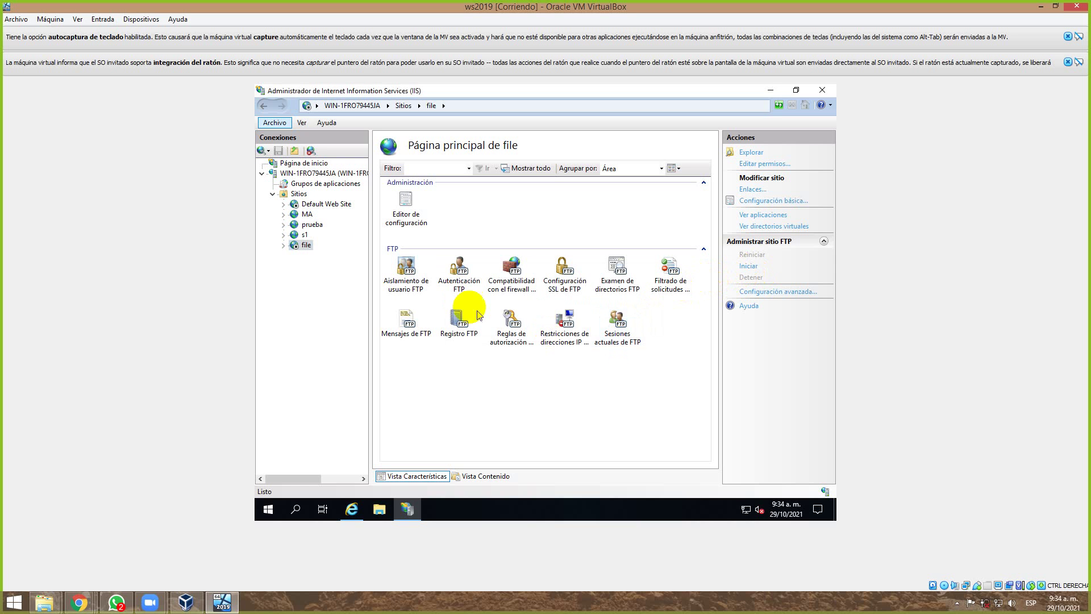
Check the s1, prueba and MA sites, then choose Quitar to remove MA.
click(305, 235)
click(308, 226)
click(307, 217)
right_click(306, 218)
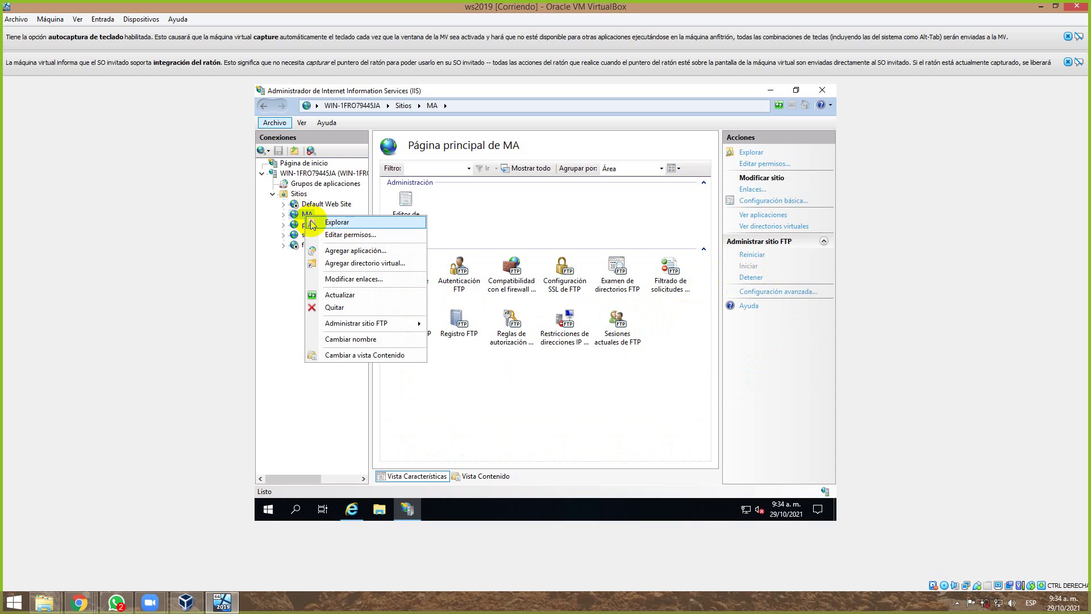
click(351, 307)
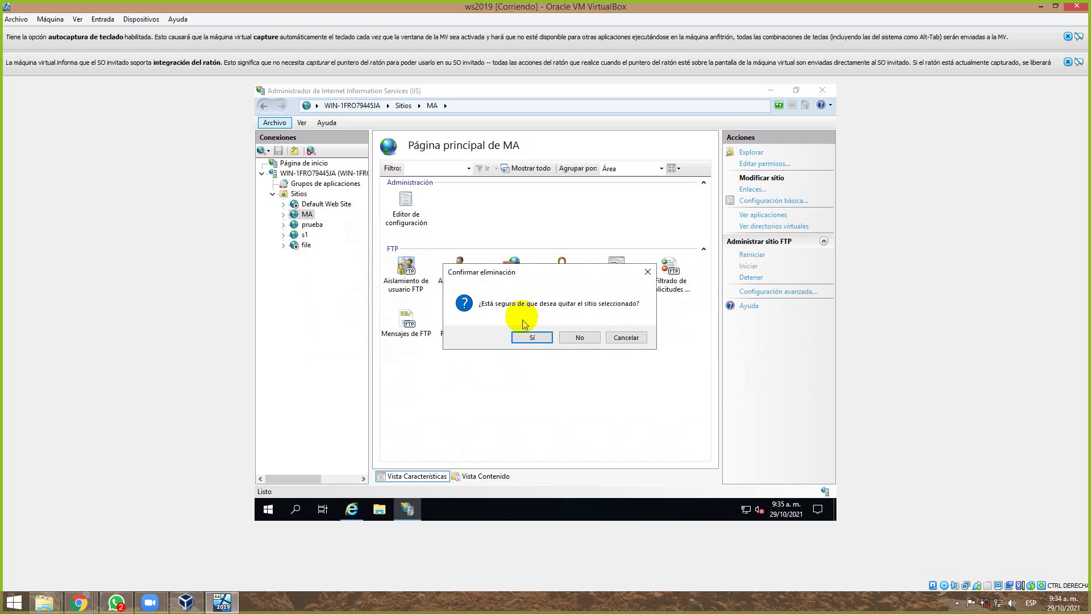